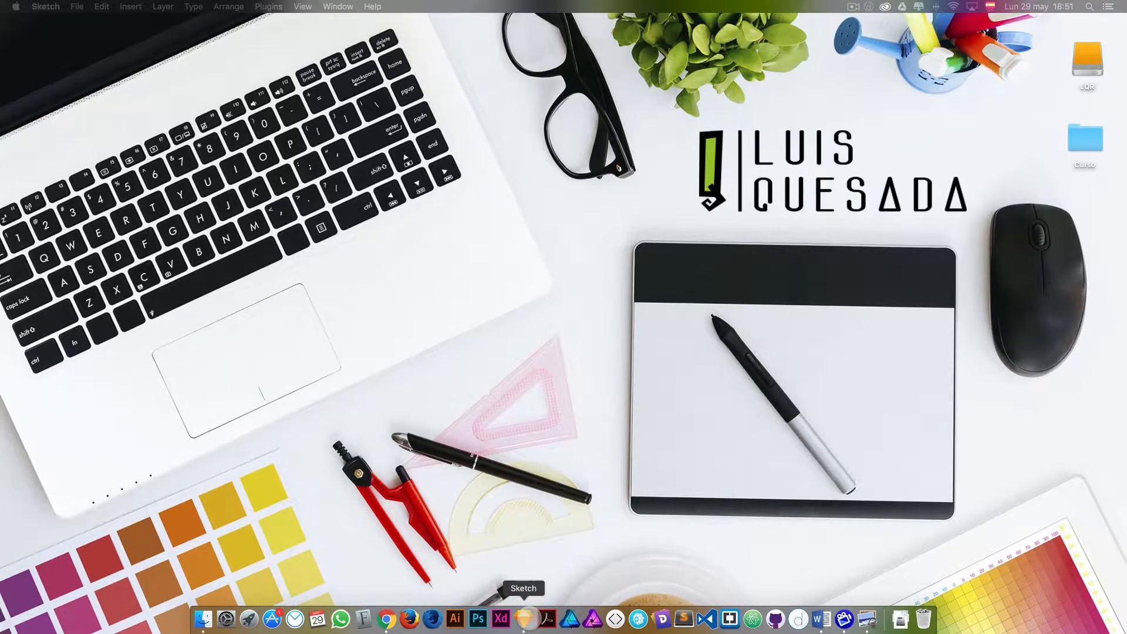
Step: Launch Sketch, look through the recent files and templates, and create a new blank document
{"action": "left_click", "coordinate": [524, 616]}
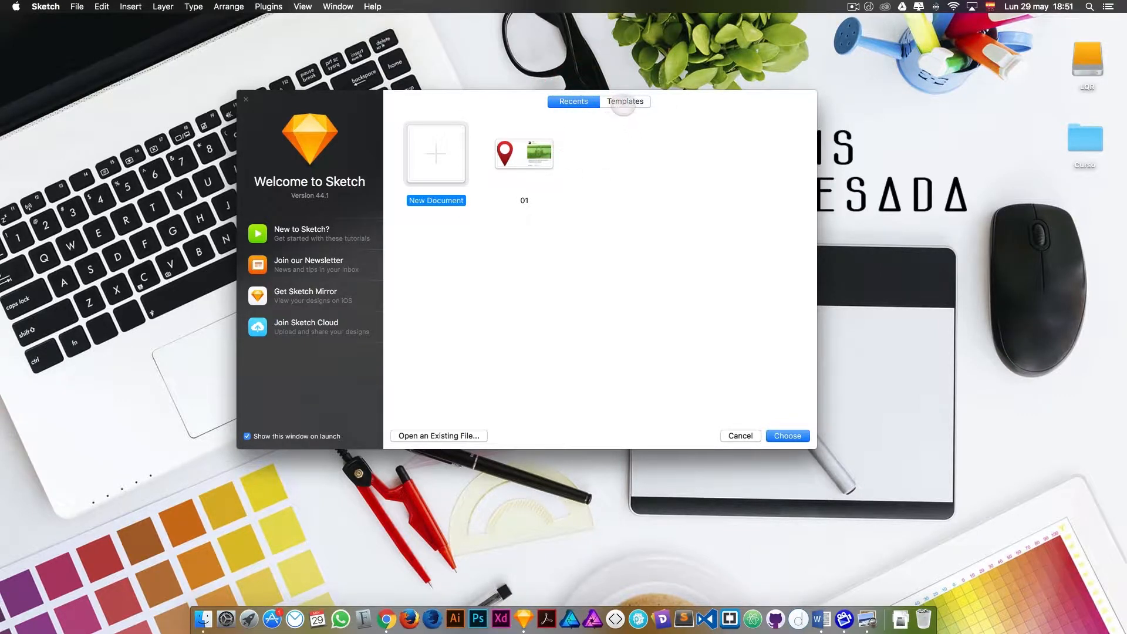
{"action": "left_click", "coordinate": [624, 103]}
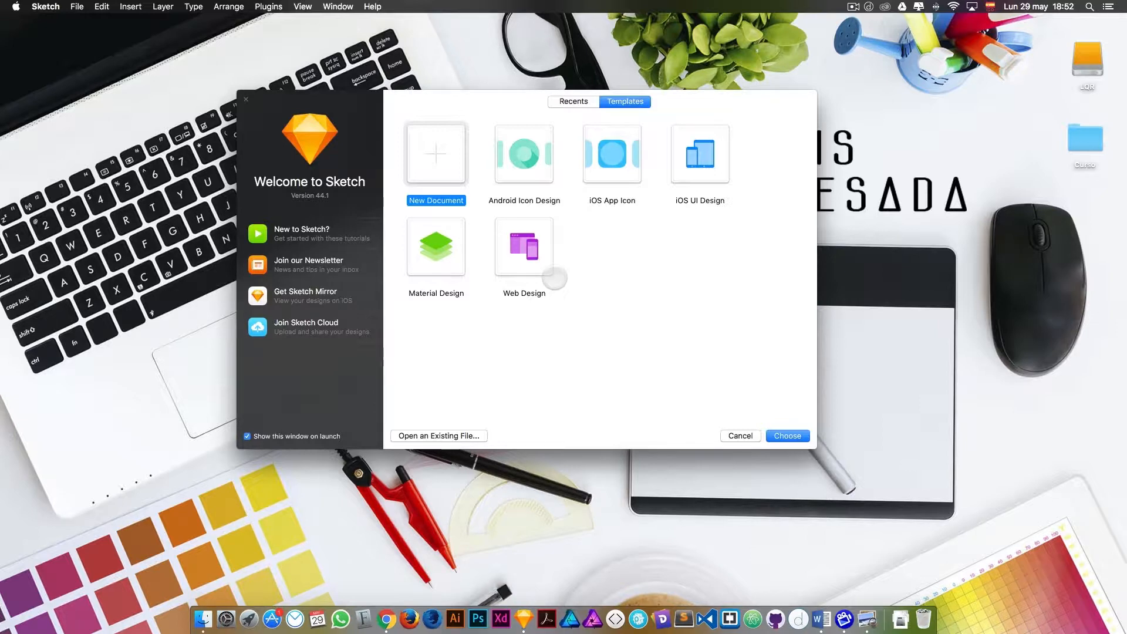
{"action": "left_click", "coordinate": [561, 101]}
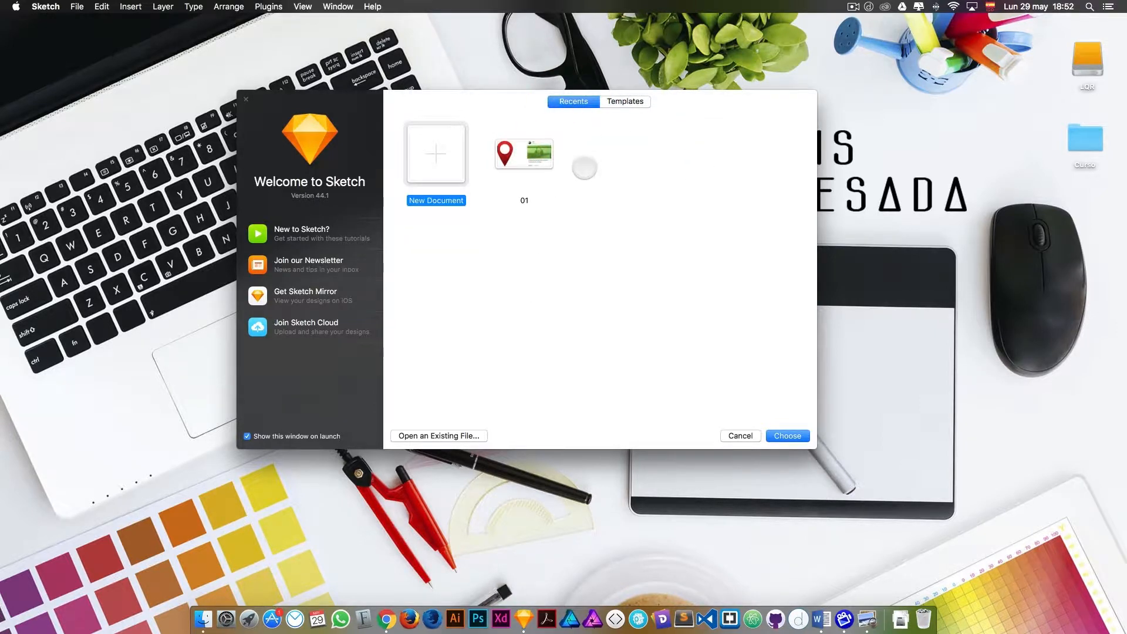
{"action": "left_click", "coordinate": [625, 101]}
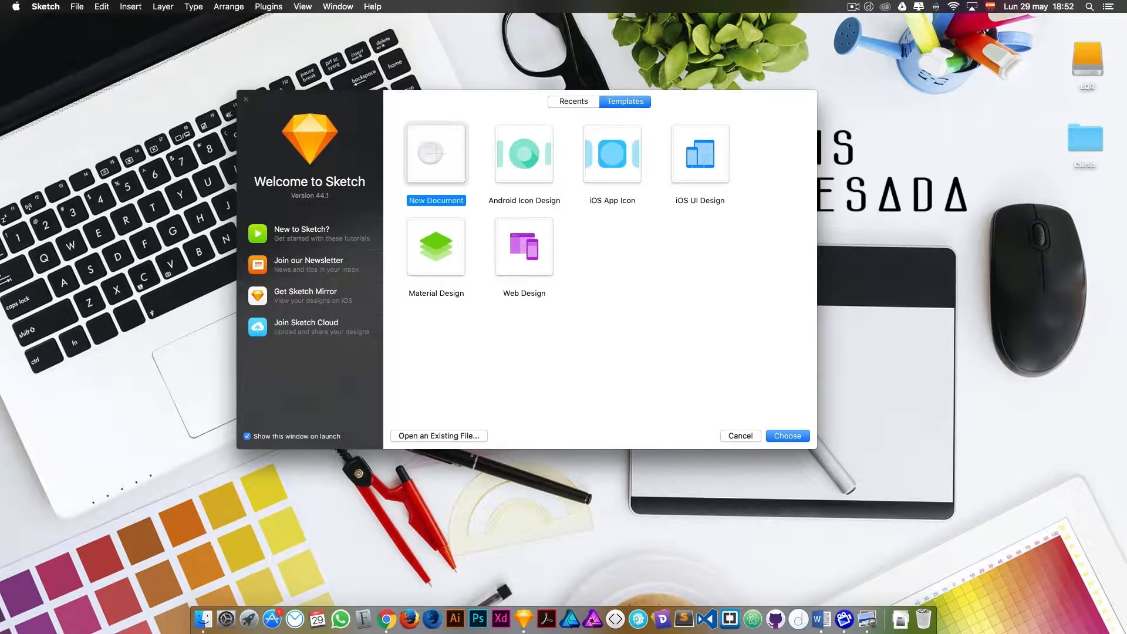
{"action": "double_click", "coordinate": [430, 153]}
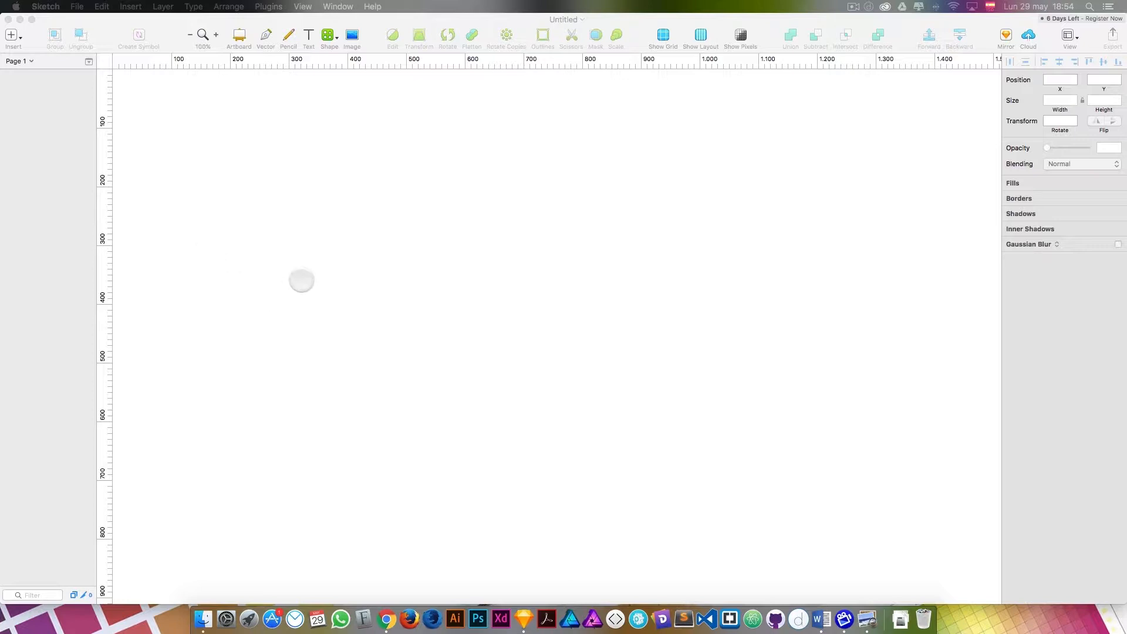
Step: Pan across the empty canvas in several directions to examine how far the workspace extends
{"action": "left_click", "coordinate": [350, 147]}
{"action": "left_click", "coordinate": [370, 138]}
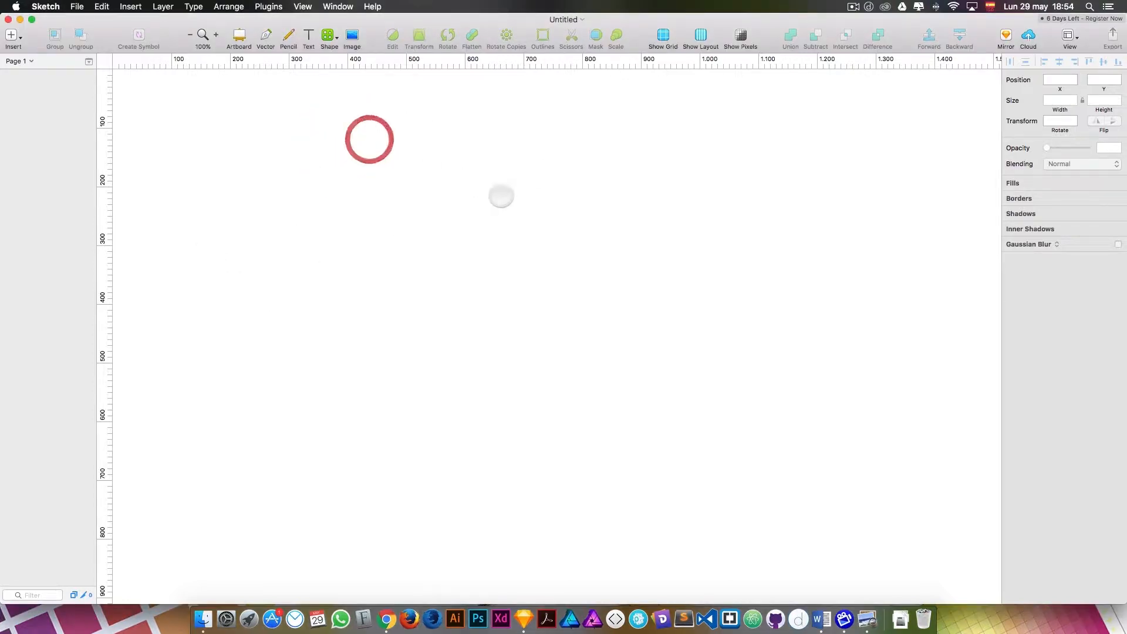
{"action": "key", "text": "space"}
{"action": "left_click_drag", "start_coordinate": [383, 159], "coordinate": [203, 250]}
{"action": "left_click_drag", "start_coordinate": [773, 235], "coordinate": [165, 232]}
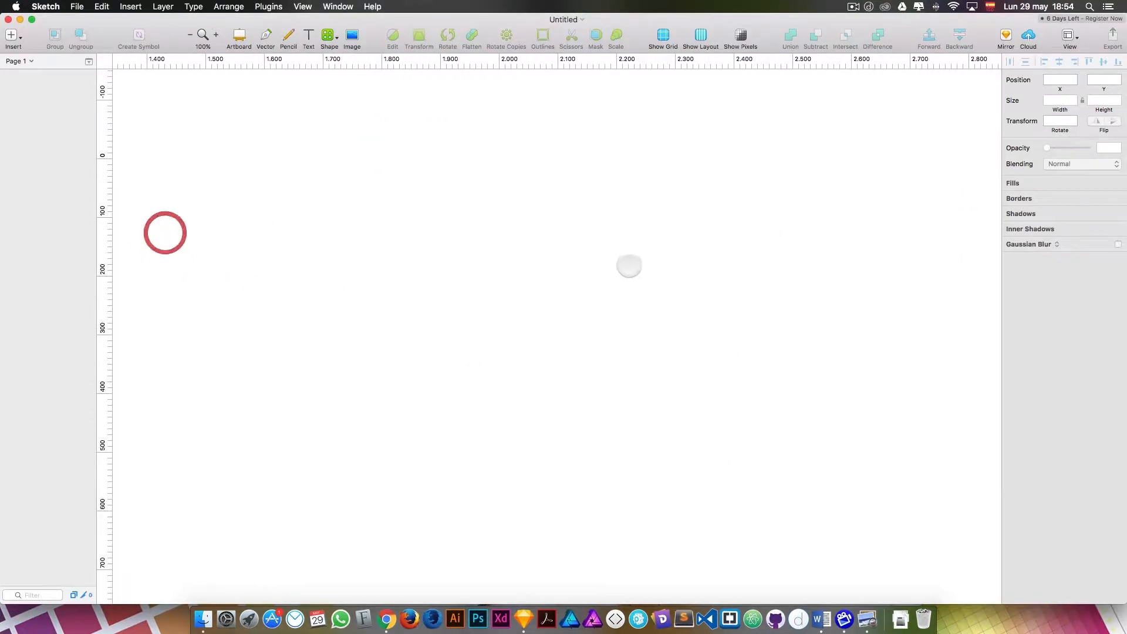
{"action": "left_click_drag", "start_coordinate": [752, 316], "coordinate": [163, 161]}
{"action": "left_click_drag", "start_coordinate": [746, 340], "coordinate": [176, 100]}
{"action": "left_click_drag", "start_coordinate": [756, 349], "coordinate": [769, 249]}
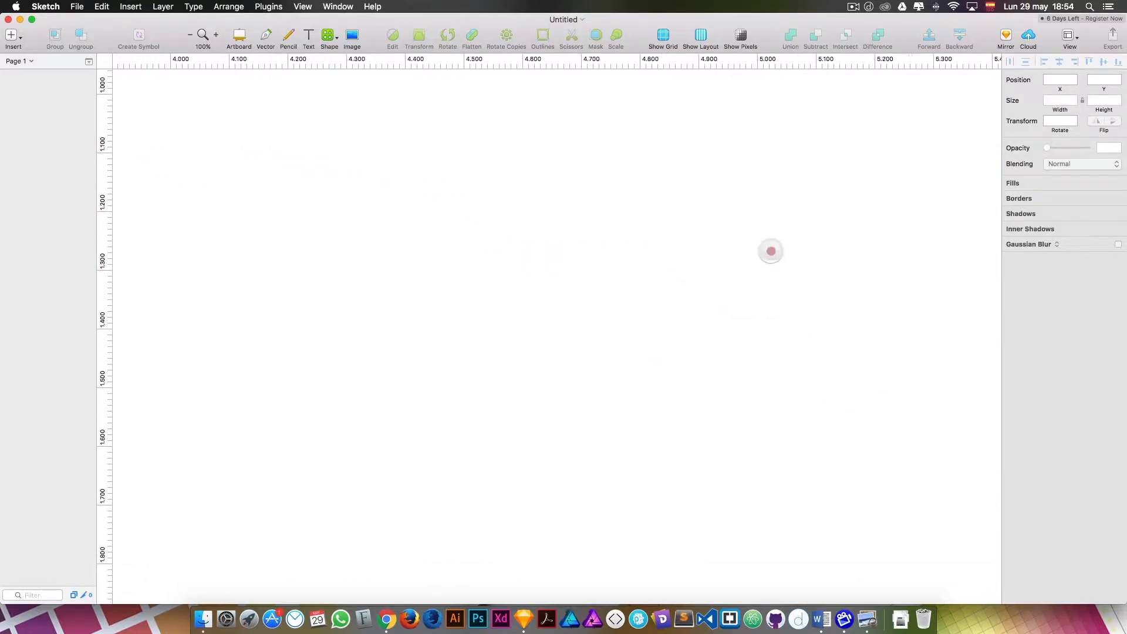
{"action": "left_click_drag", "start_coordinate": [390, 266], "coordinate": [664, 355]}
{"action": "left_click_drag", "start_coordinate": [355, 241], "coordinate": [504, 322]}
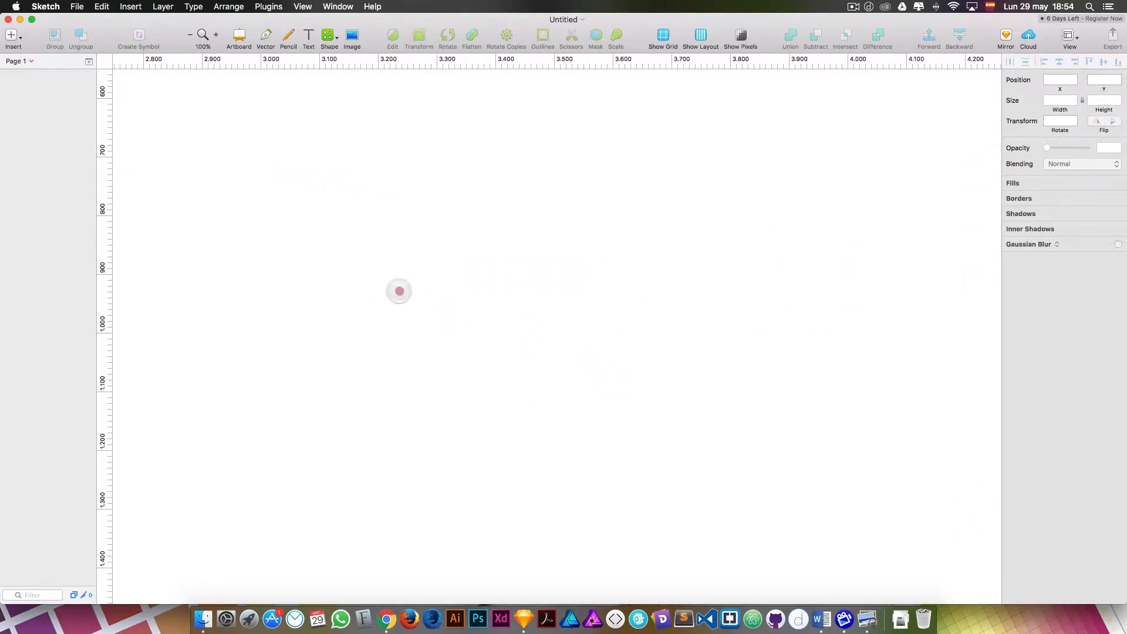
{"action": "left_click_drag", "start_coordinate": [395, 289], "coordinate": [521, 347]}
{"action": "left_click_drag", "start_coordinate": [352, 285], "coordinate": [430, 332]}
{"action": "key", "text": "space"}
{"action": "left_click_drag", "start_coordinate": [298, 284], "coordinate": [415, 312]}
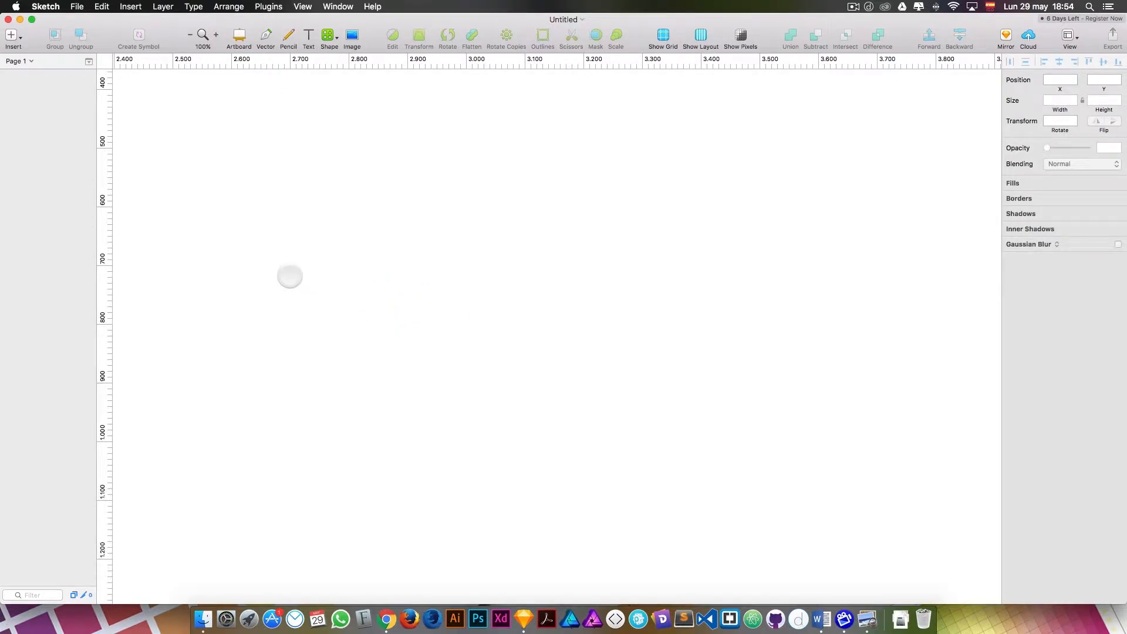
{"action": "key", "text": "space"}
{"action": "left_click_drag", "start_coordinate": [402, 205], "coordinate": [533, 297]}
{"action": "left_click_drag", "start_coordinate": [385, 231], "coordinate": [702, 317]}
{"action": "left_click_drag", "start_coordinate": [347, 223], "coordinate": [581, 287]}
{"action": "left_click_drag", "start_coordinate": [234, 191], "coordinate": [464, 231]}
{"action": "left_click_drag", "start_coordinate": [306, 211], "coordinate": [395, 216]}
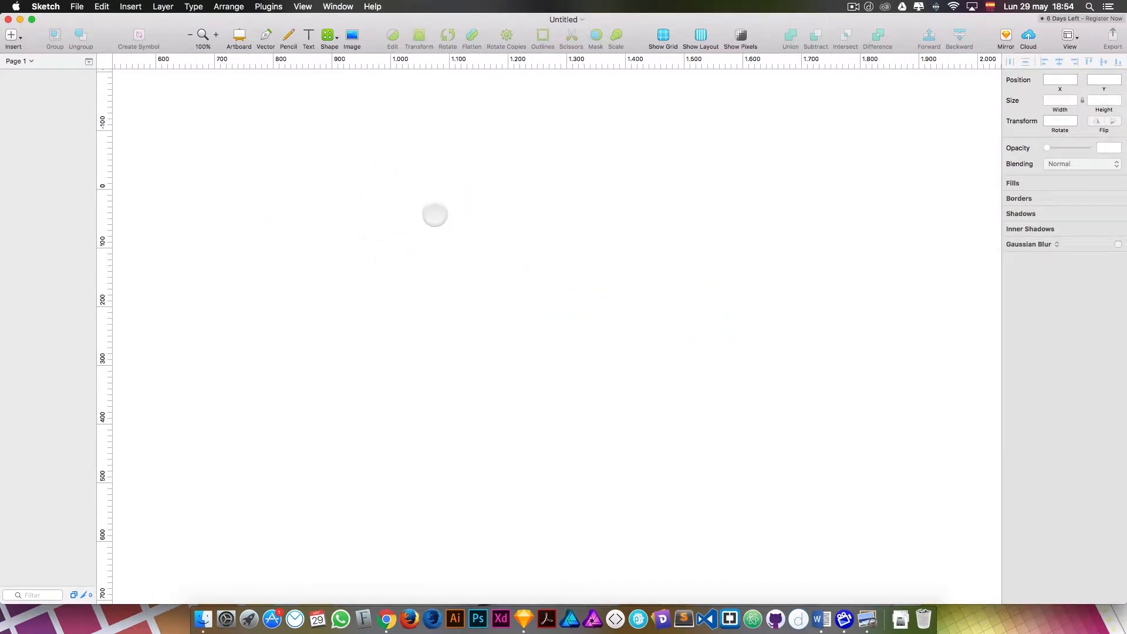
{"action": "key", "text": "space"}
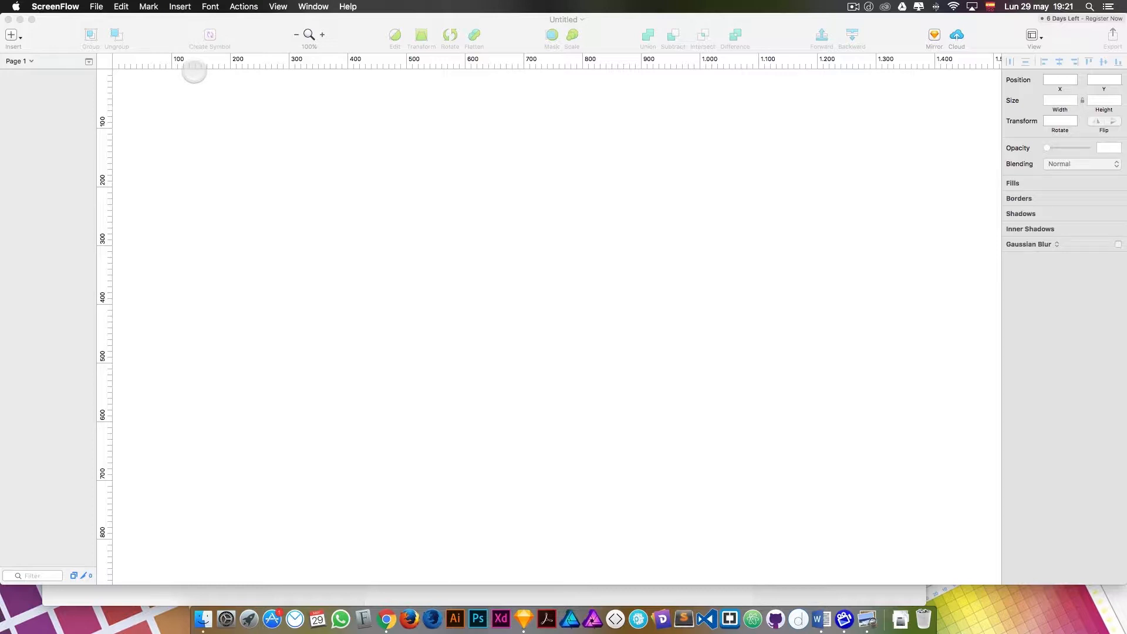
{"action": "left_click", "coordinate": [12, 35]}
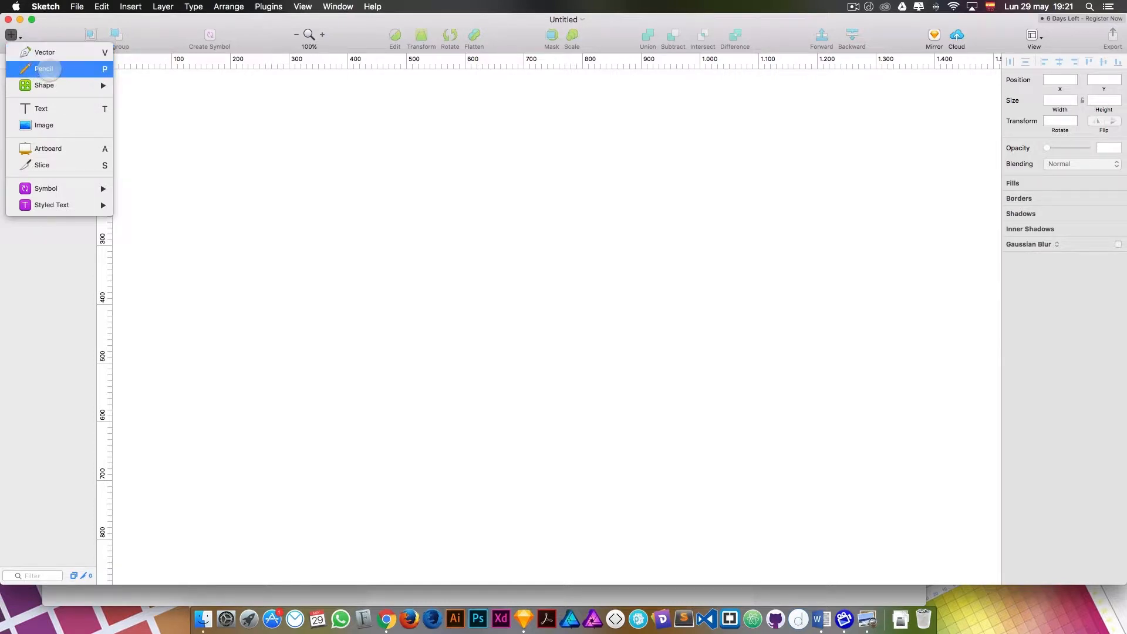
{"action": "mouse_move", "coordinate": [48, 86]}
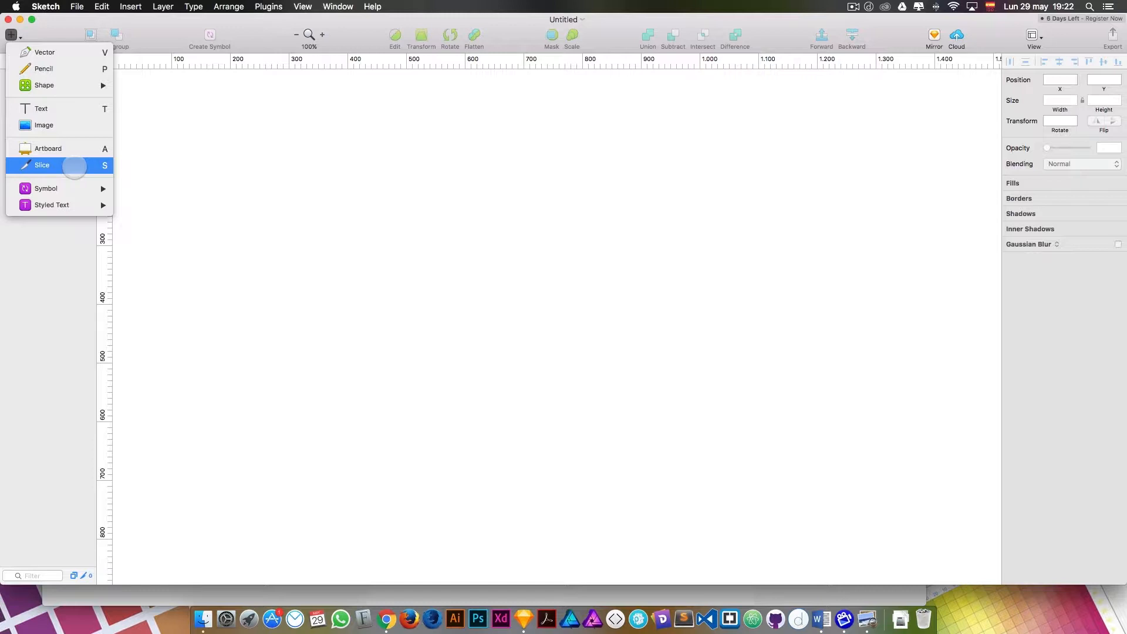
{"action": "mouse_move", "coordinate": [70, 187]}
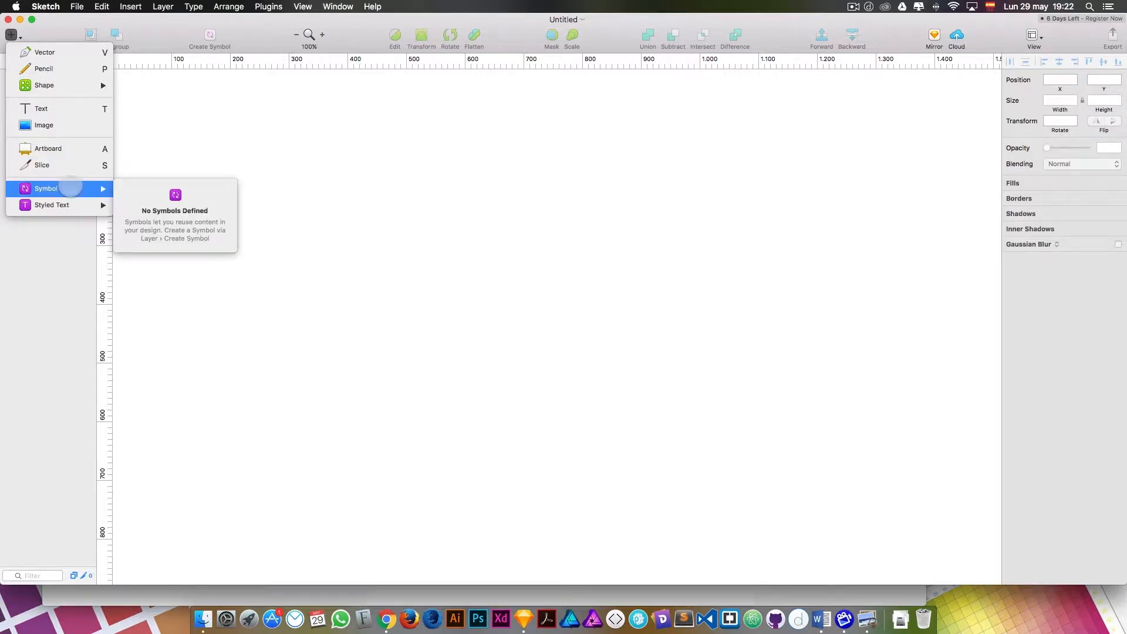
{"action": "mouse_move", "coordinate": [58, 207]}
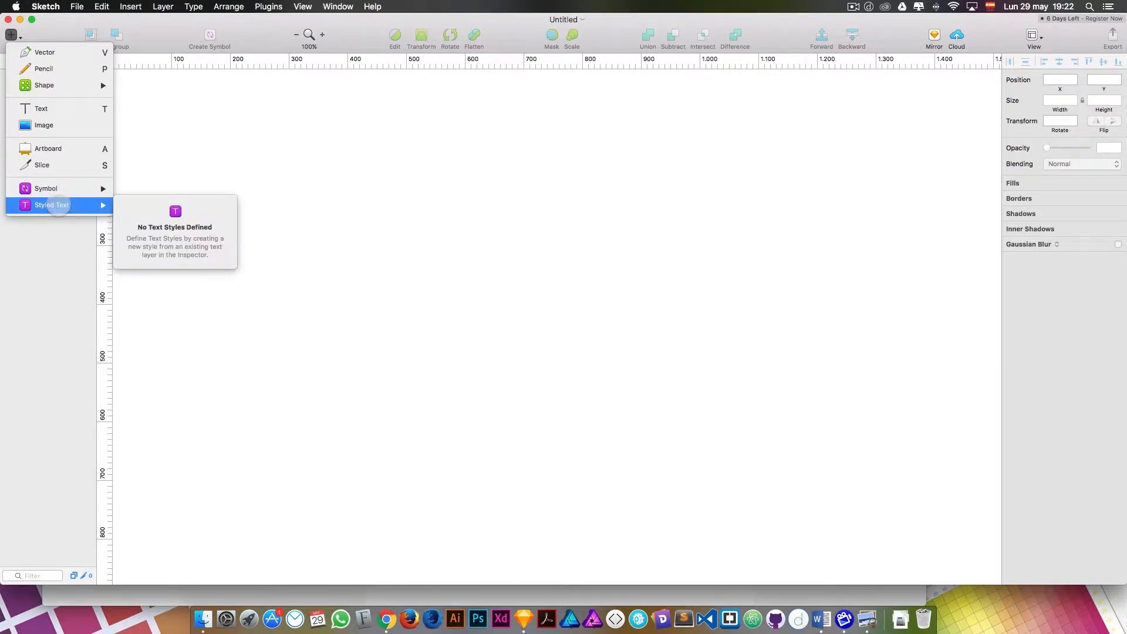
{"action": "left_click", "coordinate": [154, 42]}
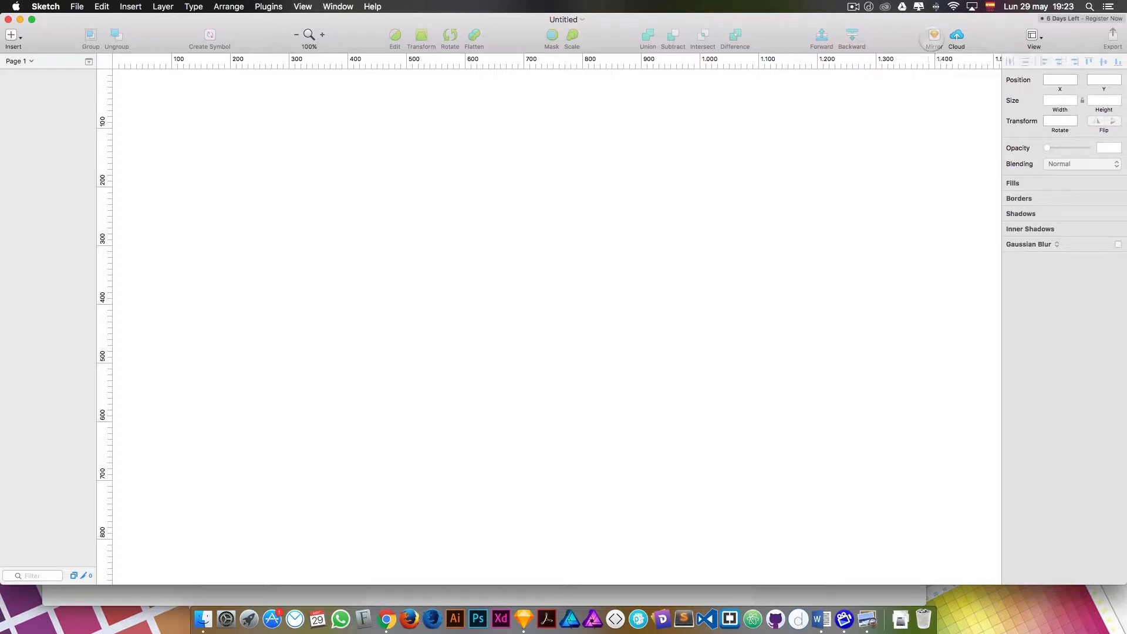
Step: Hide the canvas rulers and show them again
{"action": "left_click", "coordinate": [1033, 36]}
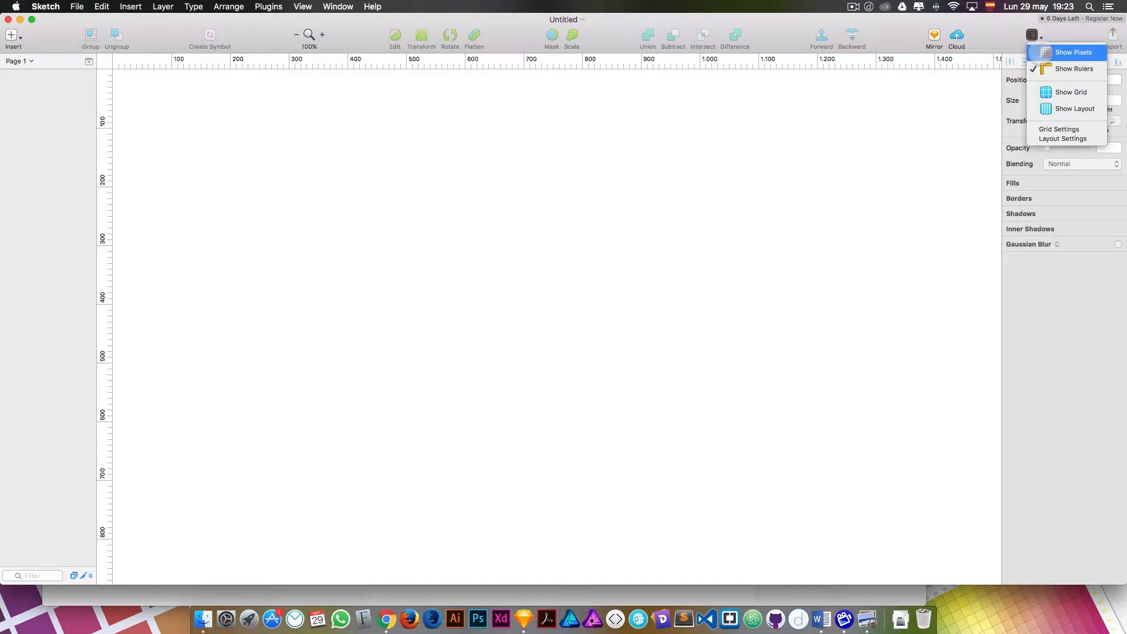
{"action": "left_click", "coordinate": [1044, 68]}
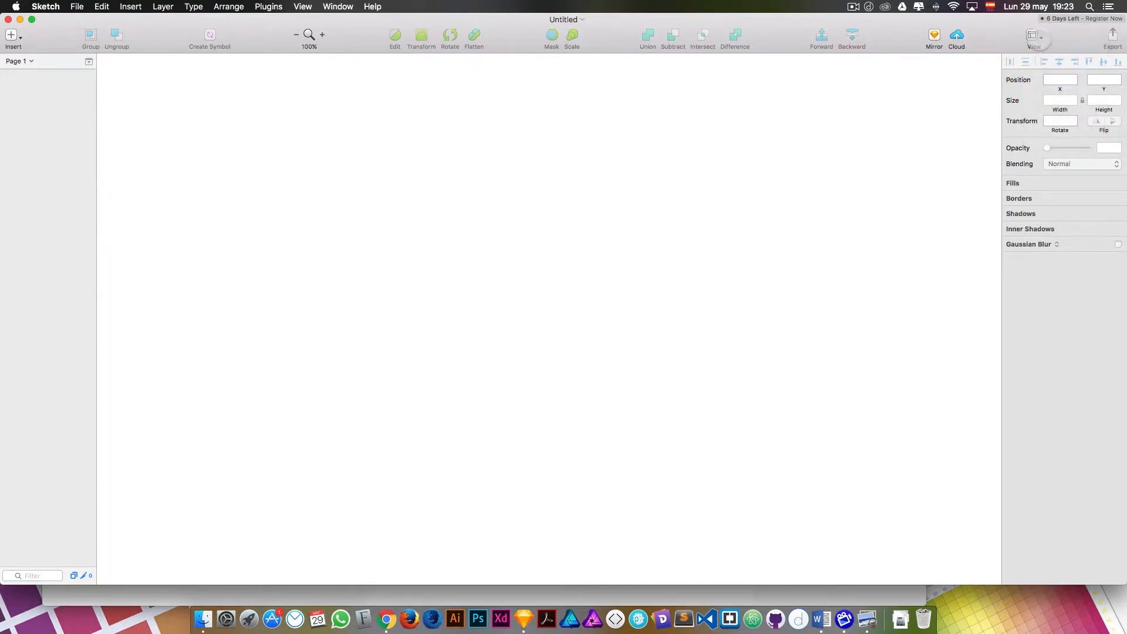
{"action": "left_click", "coordinate": [1032, 35]}
{"action": "left_click", "coordinate": [1051, 72]}
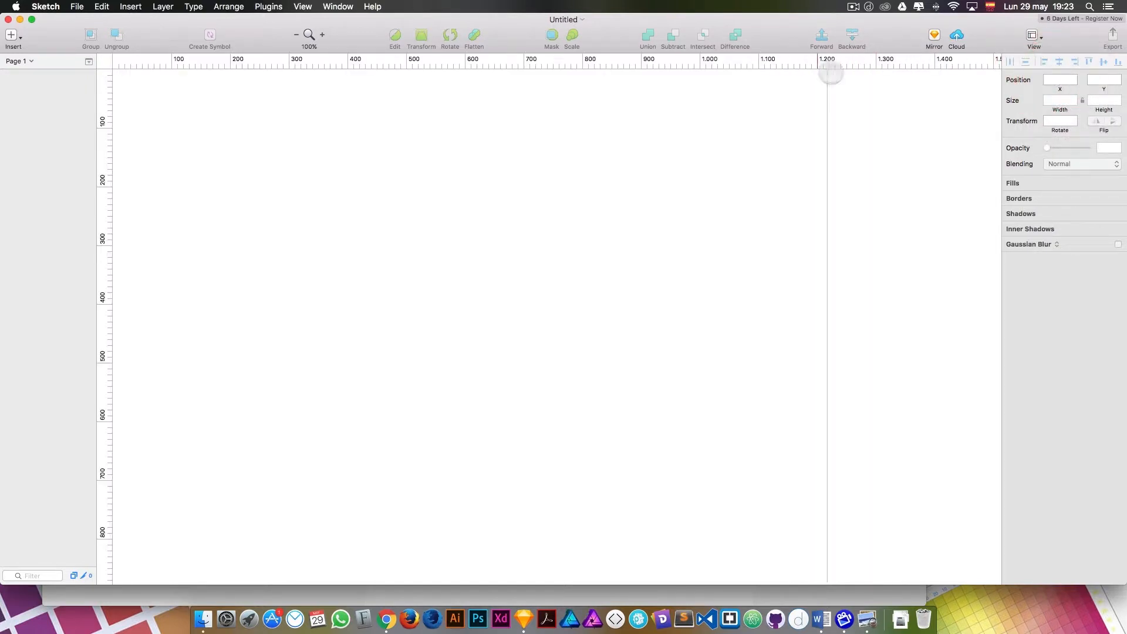
{"action": "left_click", "coordinate": [1032, 37]}
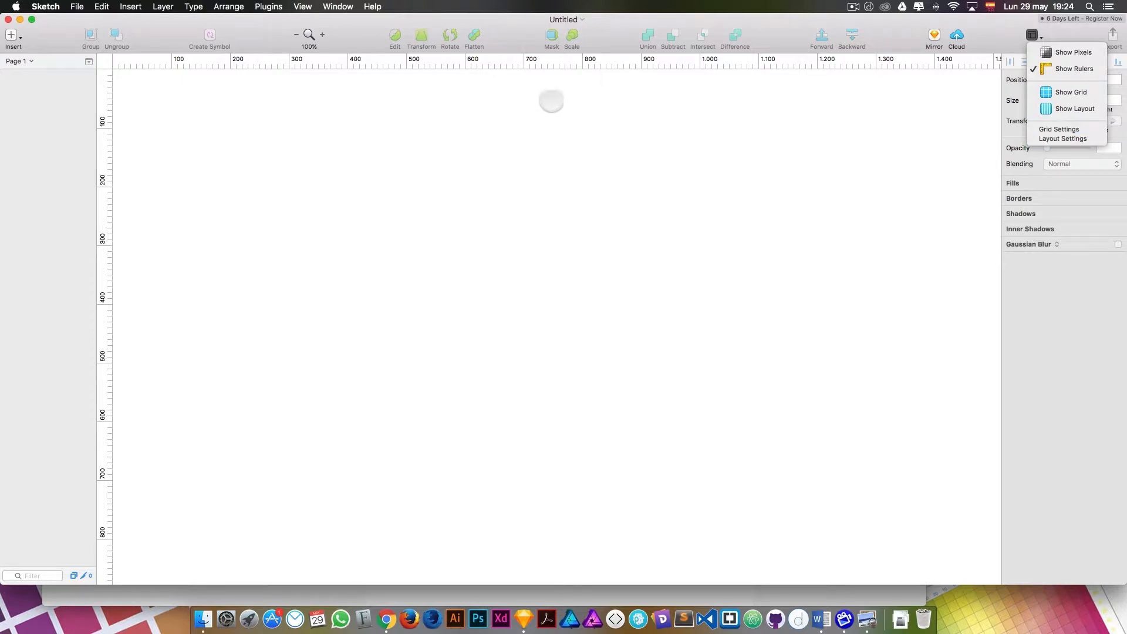
{"action": "left_click", "coordinate": [546, 108]}
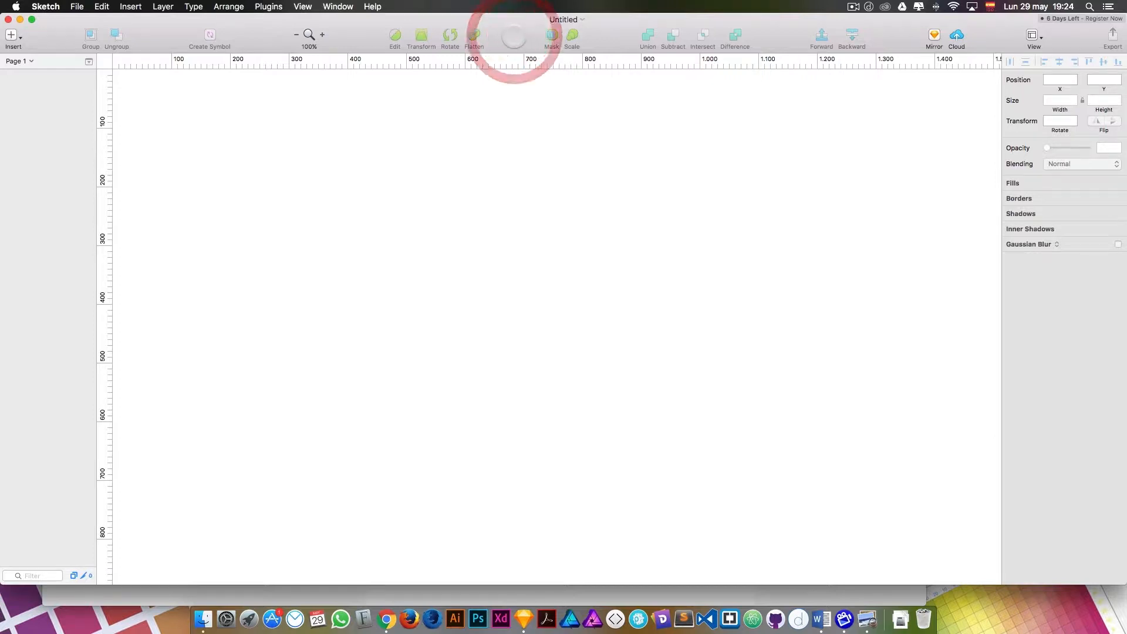
Step: Switch the toolbar display to Icon Only, to Text Only, and back to Icon and Text
{"action": "right_click", "coordinate": [506, 39]}
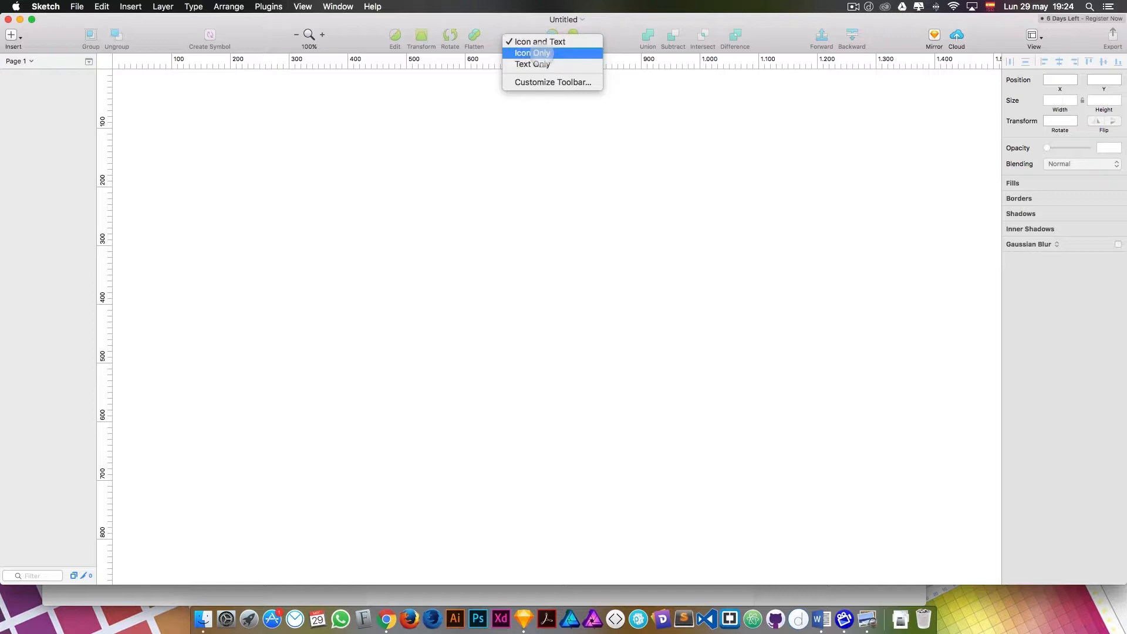
{"action": "left_click", "coordinate": [532, 52]}
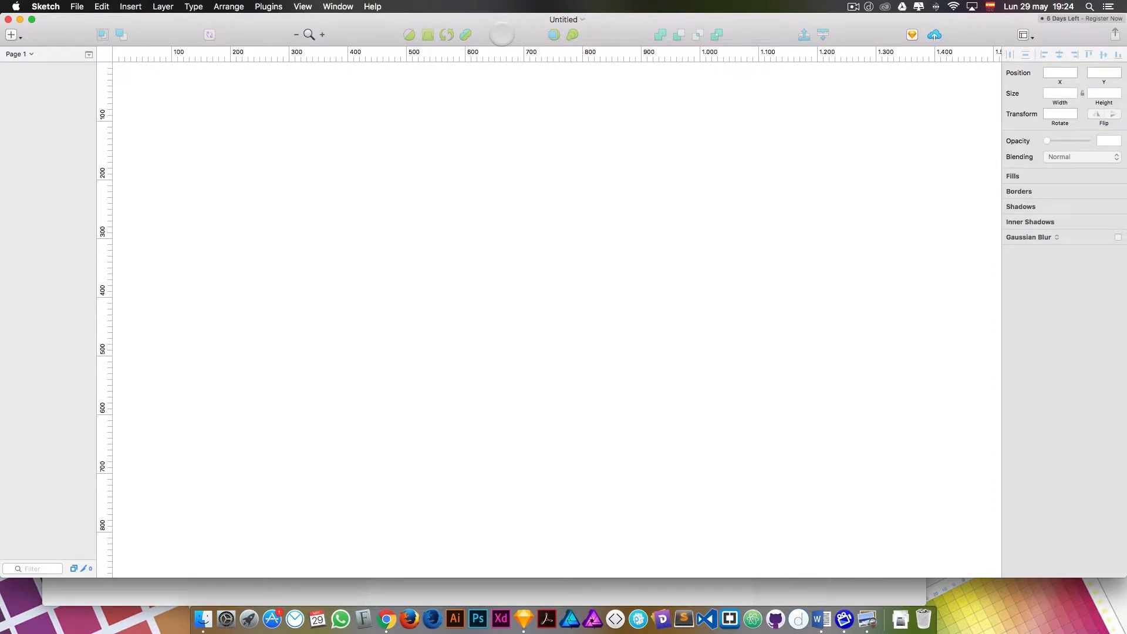
{"action": "right_click", "coordinate": [501, 34]}
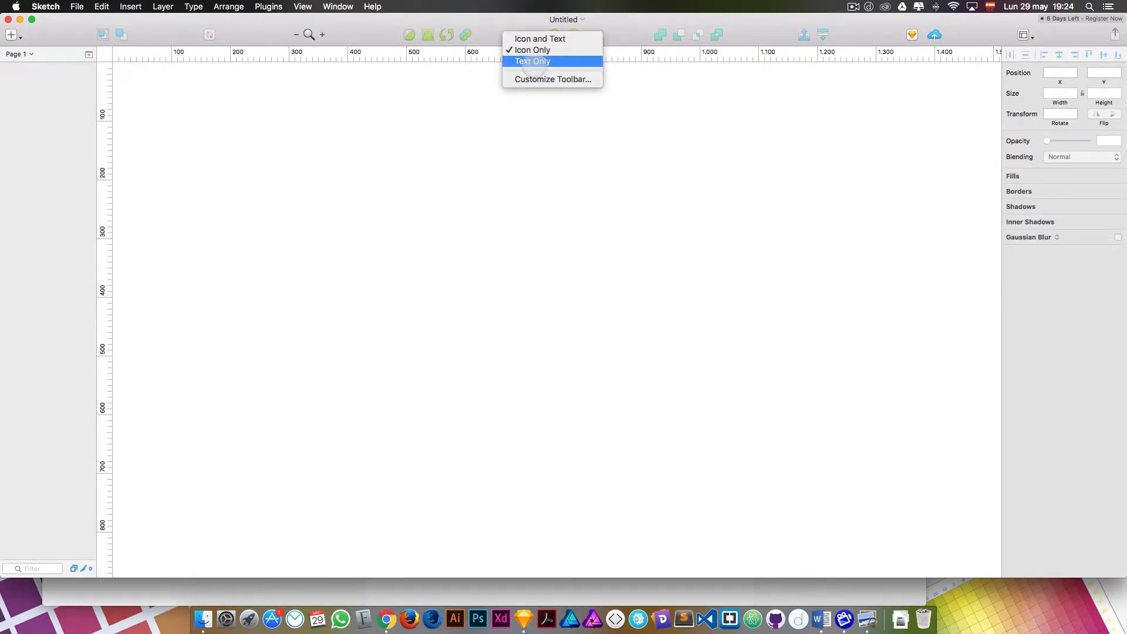
{"action": "left_click", "coordinate": [533, 62]}
{"action": "right_click", "coordinate": [511, 30]}
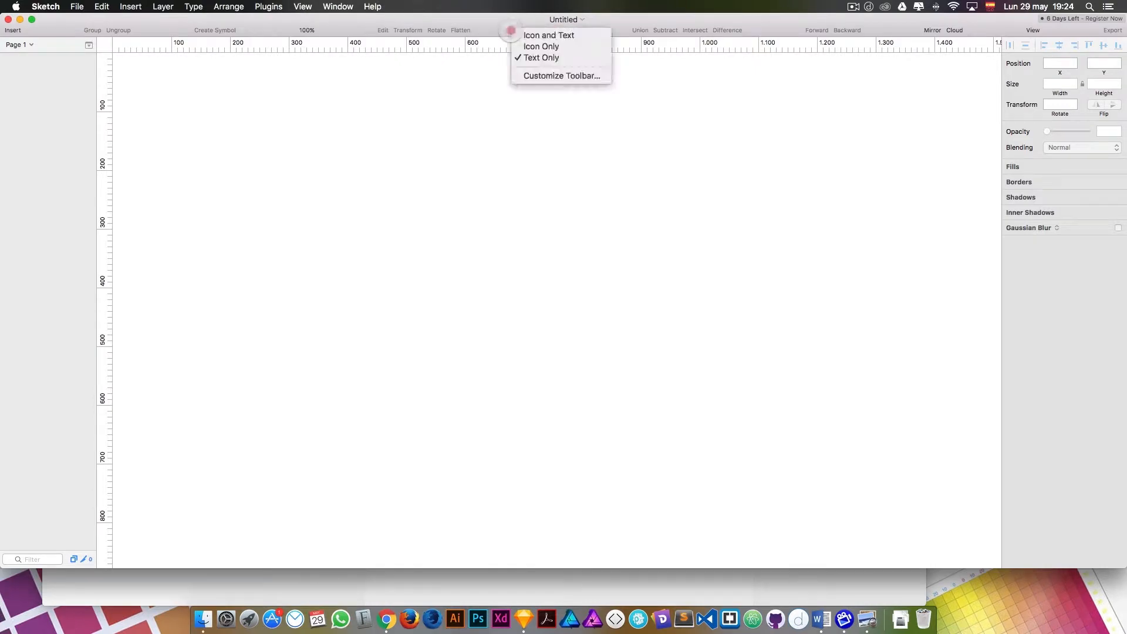
{"action": "left_click", "coordinate": [535, 36]}
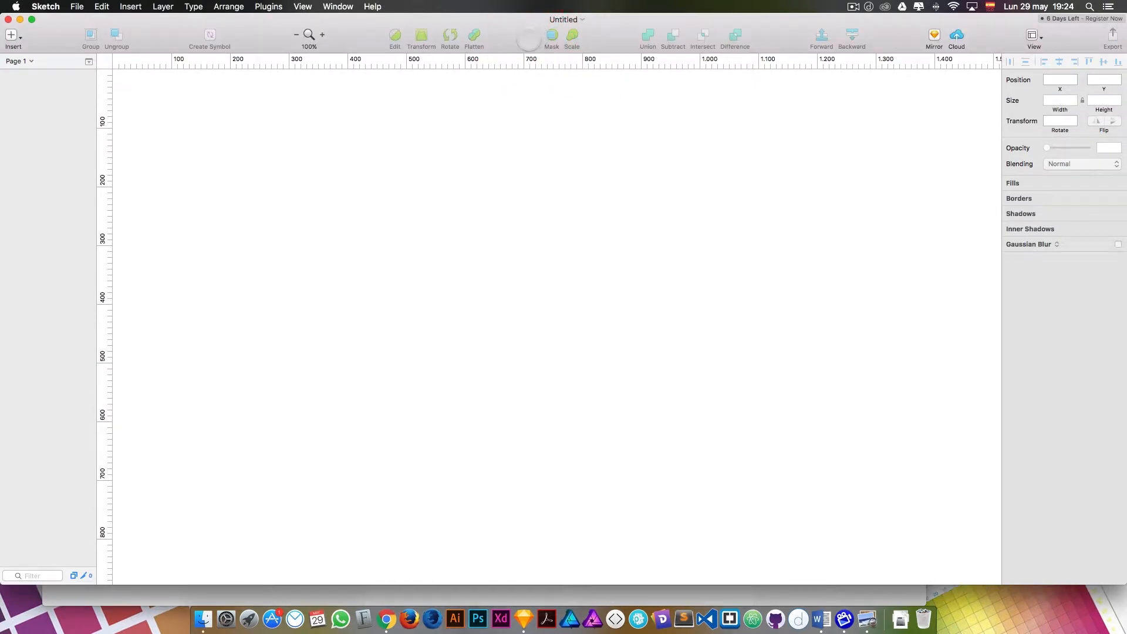
Step: Start customizing the toolbar and add the Rounded, Oval and Triangle shape tools after Zoom
{"action": "right_click", "coordinate": [529, 37]}
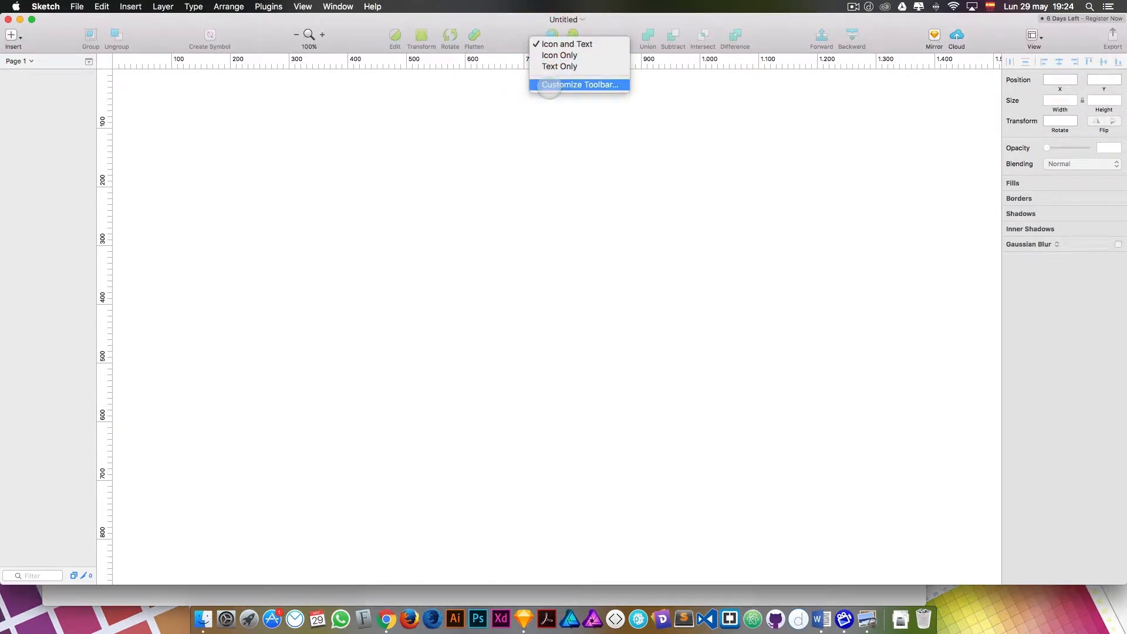
{"action": "left_click", "coordinate": [549, 85]}
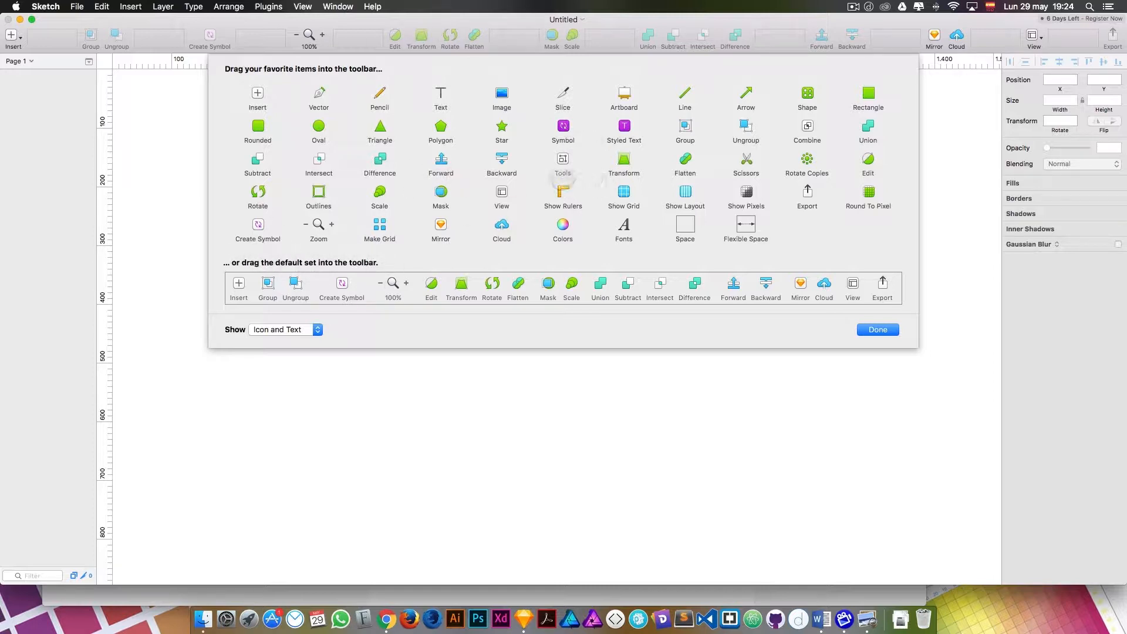
{"action": "mouse_move", "coordinate": [562, 164]}
{"action": "left_mouse_down"}
{"action": "mouse_move", "coordinate": [605, 44]}
{"action": "mouse_move", "coordinate": [556, 158]}
{"action": "left_mouse_up"}
{"action": "left_click_drag", "start_coordinate": [520, 287], "coordinate": [538, 29]}
{"action": "left_click_drag", "start_coordinate": [685, 225], "coordinate": [659, 80]}
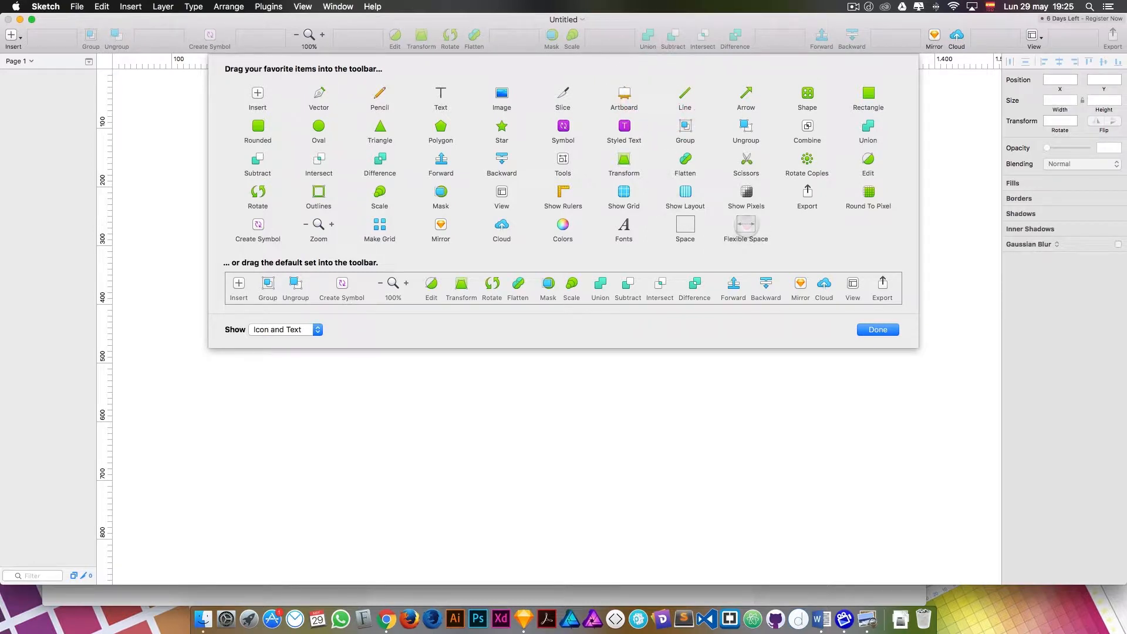
{"action": "left_click_drag", "start_coordinate": [746, 225], "coordinate": [334, 43]}
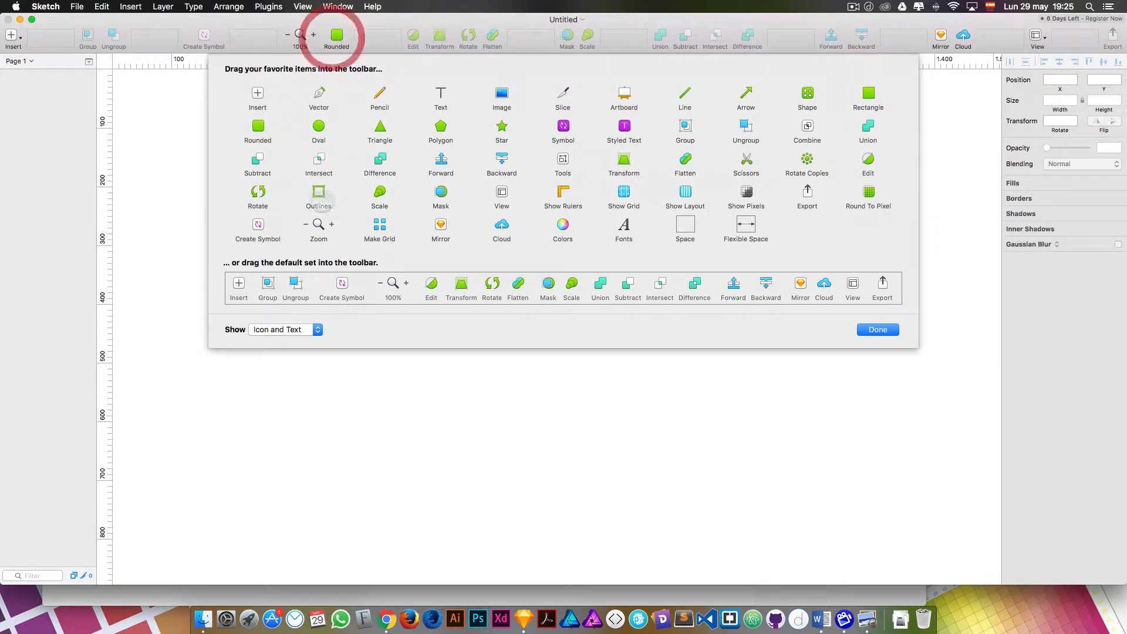
{"action": "left_click_drag", "start_coordinate": [316, 139], "coordinate": [357, 41]}
{"action": "left_click_drag", "start_coordinate": [374, 132], "coordinate": [376, 41]}
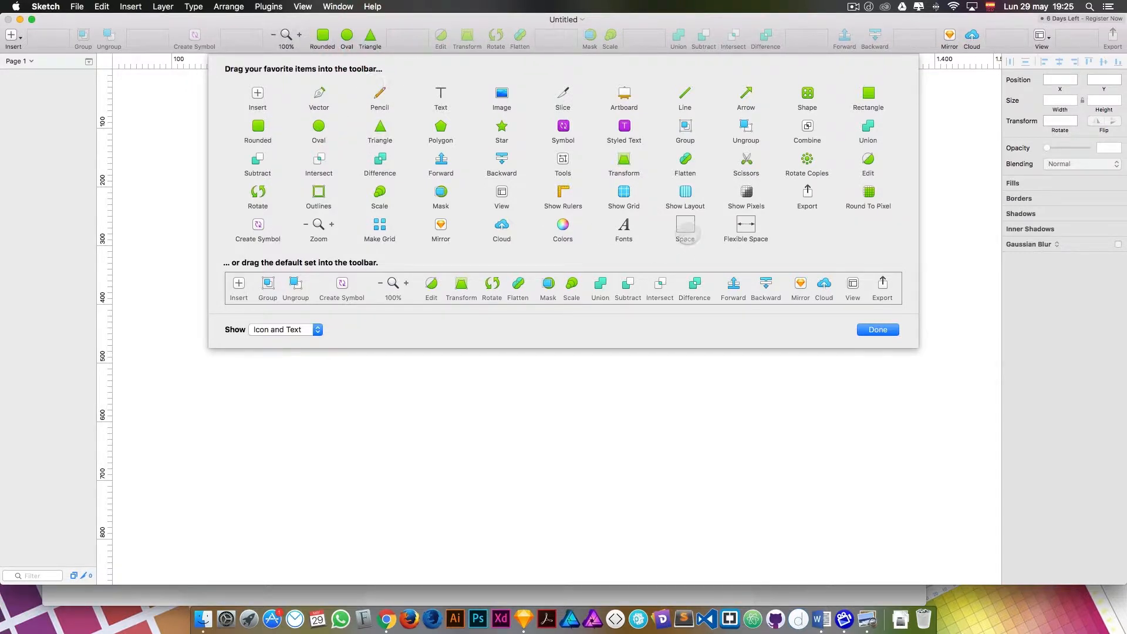
Step: Add a flexible space between Zoom and Rounded, and replace the Oval and Triangle tools with Star in the toolbar
{"action": "left_click_drag", "start_coordinate": [744, 228], "coordinate": [303, 40]}
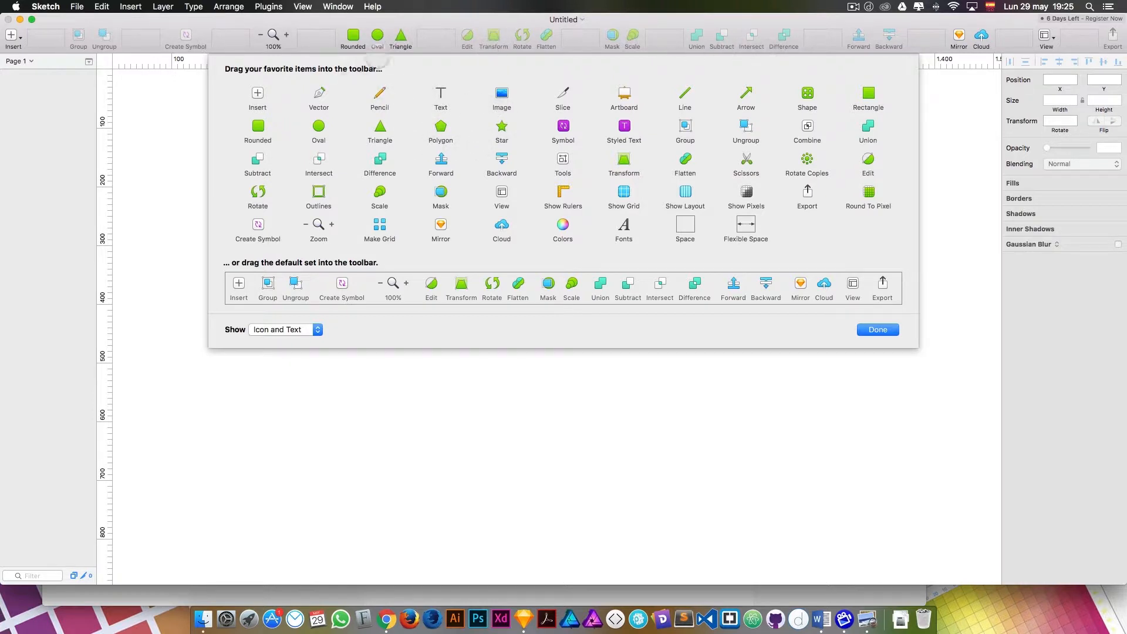
{"action": "left_click_drag", "start_coordinate": [401, 36], "coordinate": [417, 87]}
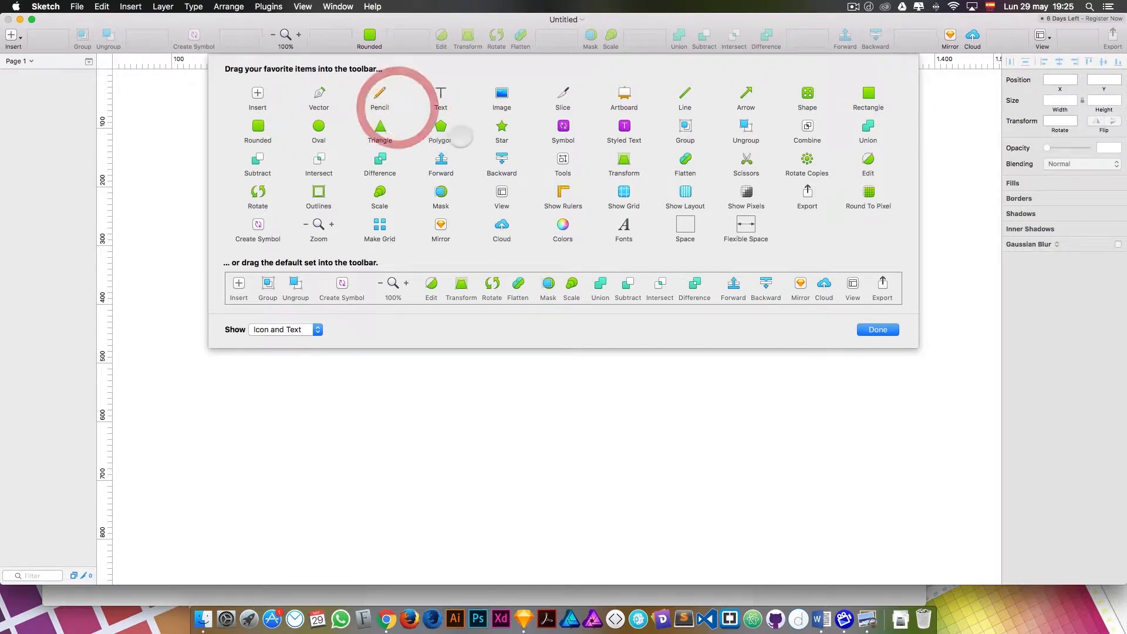
{"action": "left_click_drag", "start_coordinate": [501, 125], "coordinate": [391, 32]}
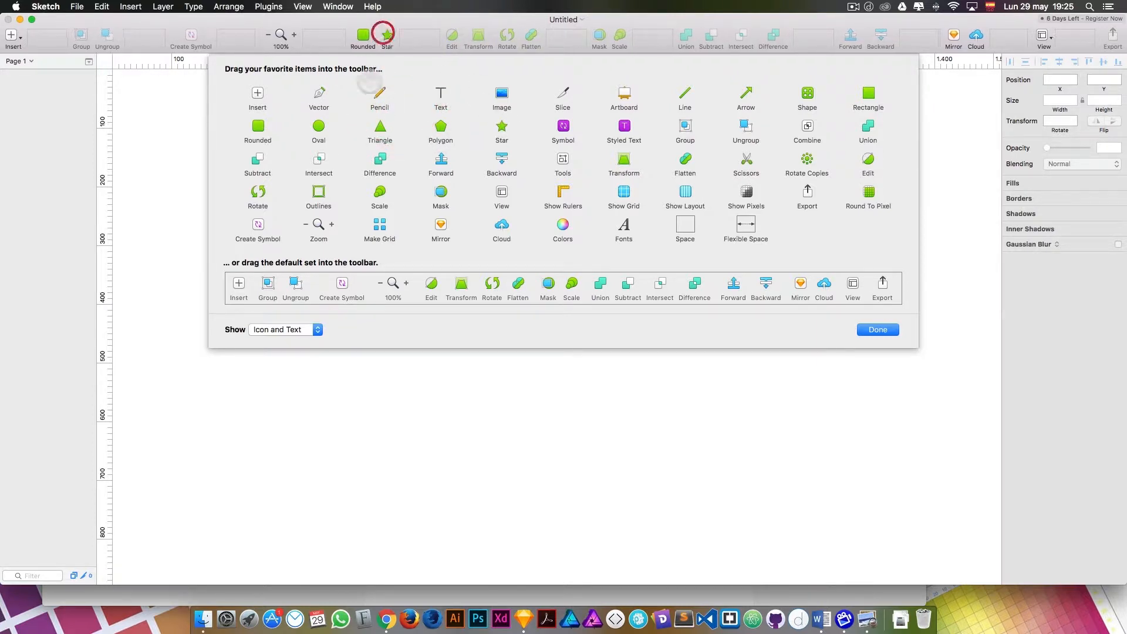
Step: Add the Text tool after Star in the toolbar, and replace the customized toolbar with the default tool set
{"action": "left_click_drag", "start_coordinate": [442, 97], "coordinate": [403, 41]}
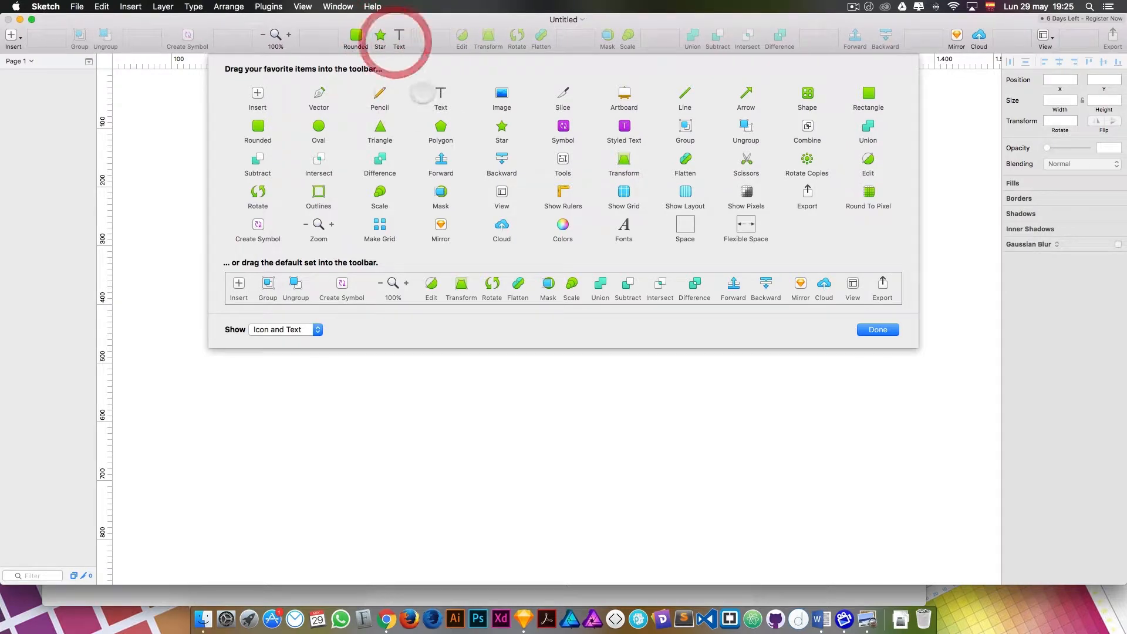
{"action": "mouse_move", "coordinate": [385, 97]}
{"action": "left_mouse_down"}
{"action": "mouse_move", "coordinate": [409, 34]}
{"action": "mouse_move", "coordinate": [392, 144]}
{"action": "left_mouse_up"}
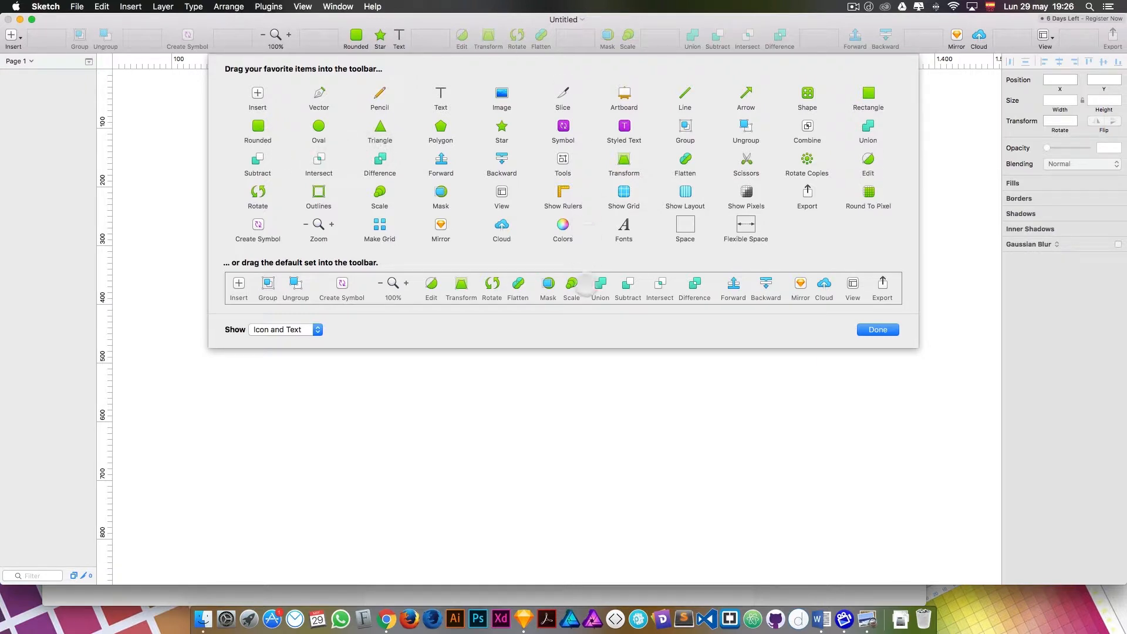
{"action": "left_click_drag", "start_coordinate": [586, 291], "coordinate": [543, 26]}
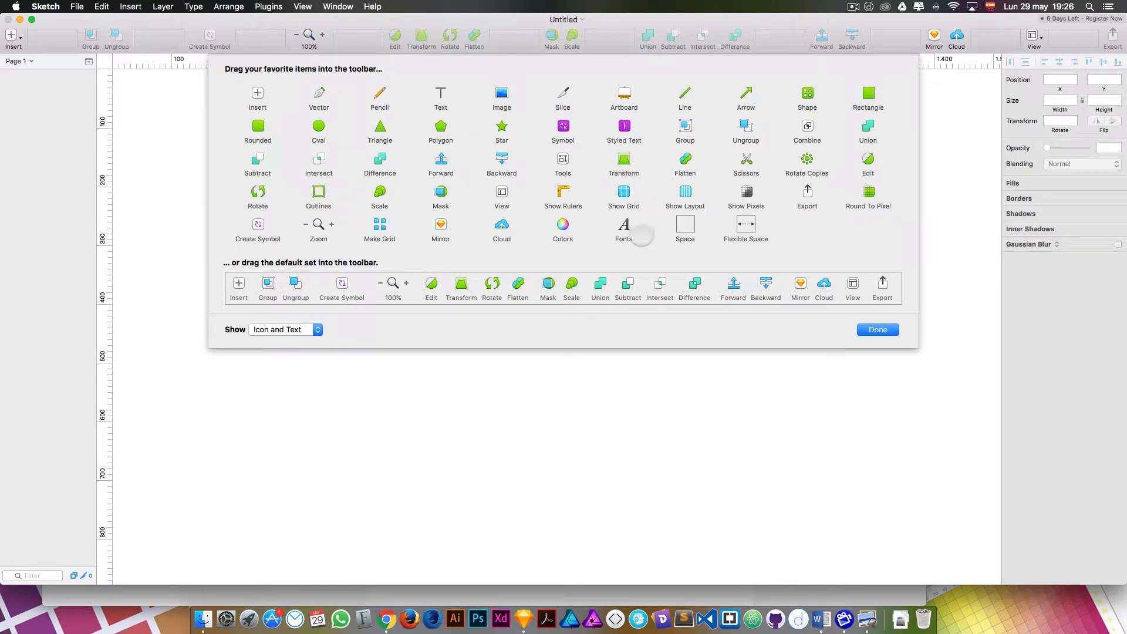
{"action": "right_click", "coordinate": [837, 38]}
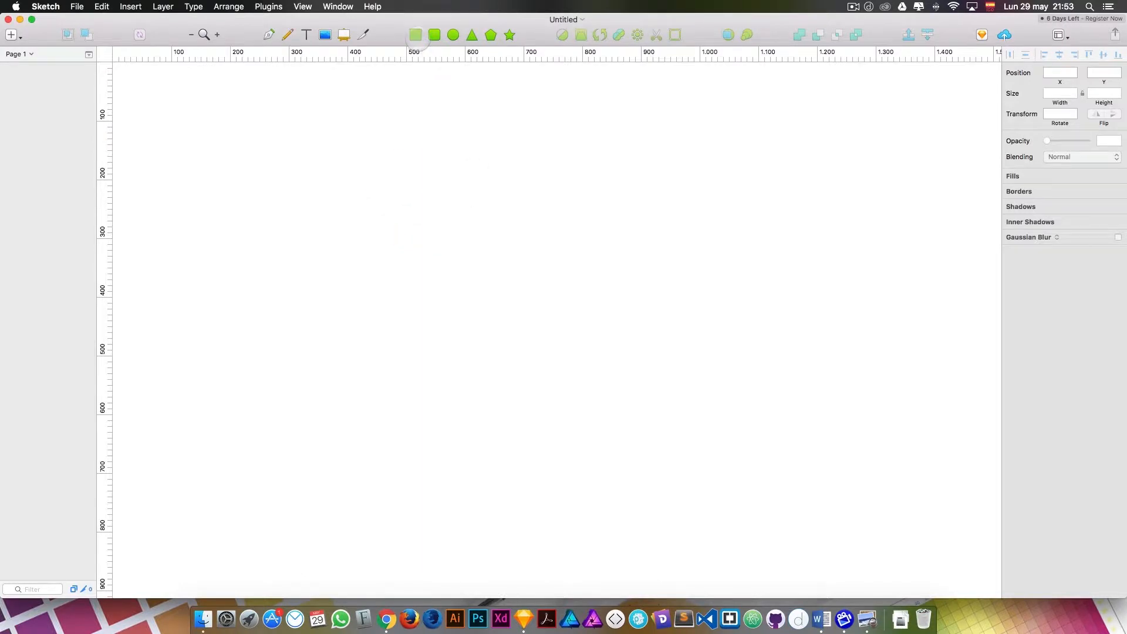
Step: Draw a rectangle about 261 by 95 in the upper middle of the canvas and deselect it
{"action": "left_click_drag", "start_coordinate": [398, 153], "coordinate": [550, 210]}
{"action": "left_click", "coordinate": [406, 280]}
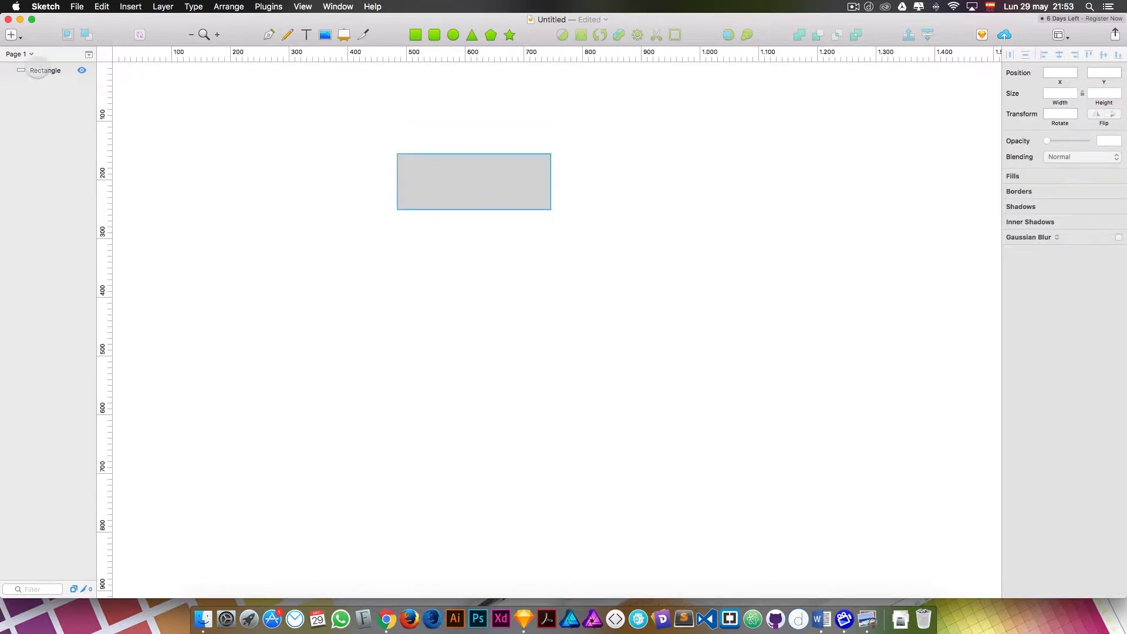
Step: Add a text layer reading "user name" and move it just below the rectangle
{"action": "left_click", "coordinate": [306, 34]}
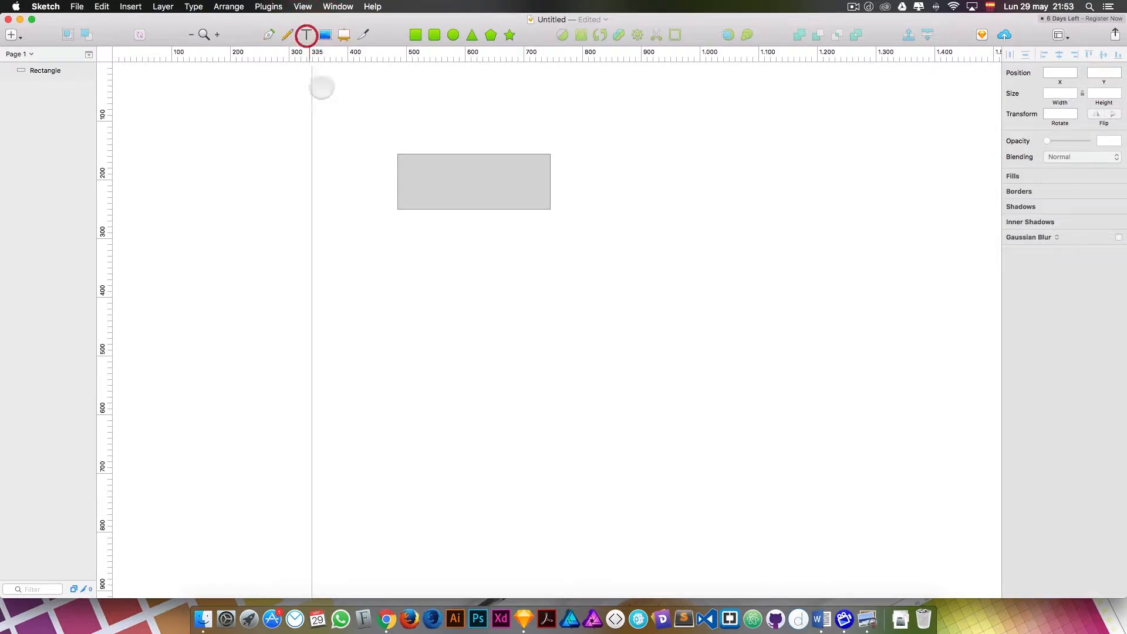
{"action": "left_click", "coordinate": [418, 271]}
{"action": "type", "text": "u"}
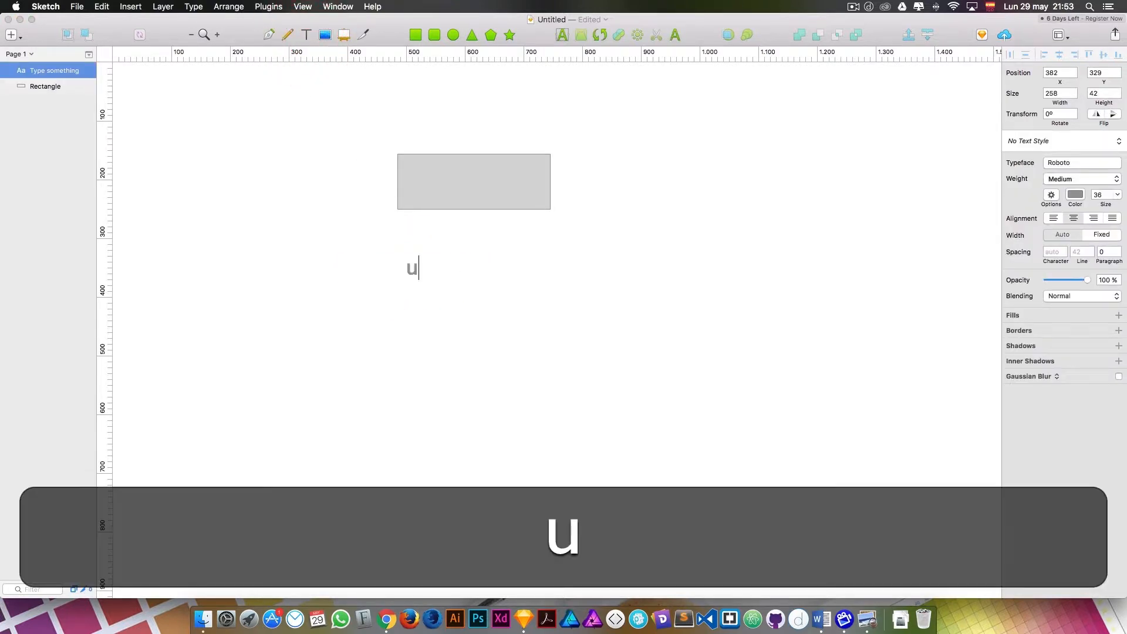
{"action": "type", "text": "ser name"}
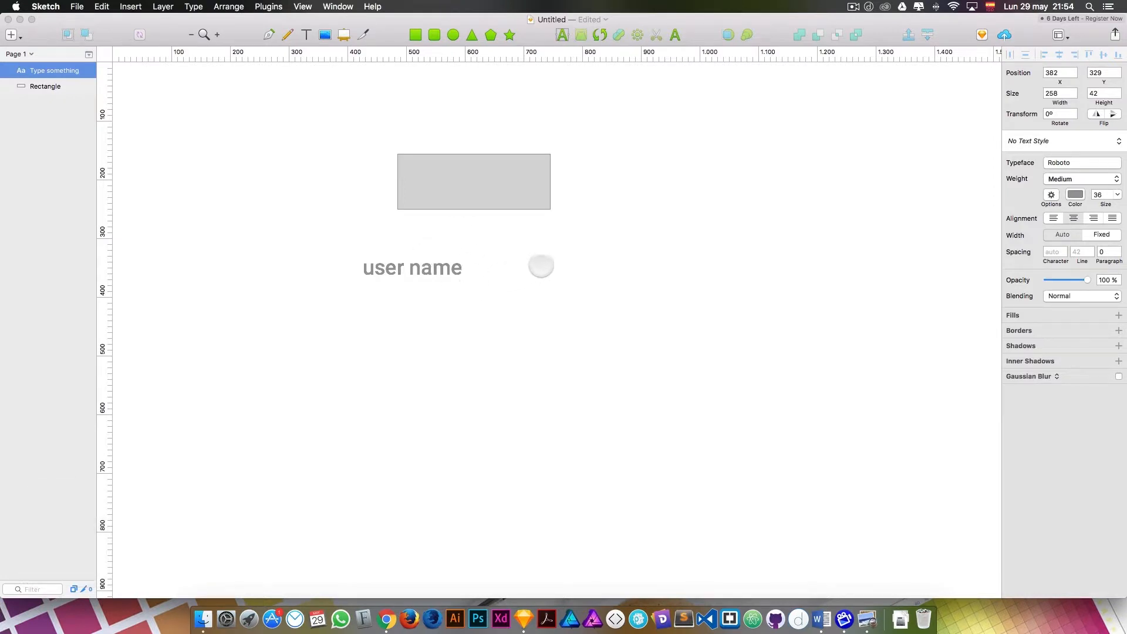
{"action": "key", "text": "Escape"}
{"action": "left_click_drag", "start_coordinate": [417, 263], "coordinate": [481, 248]}
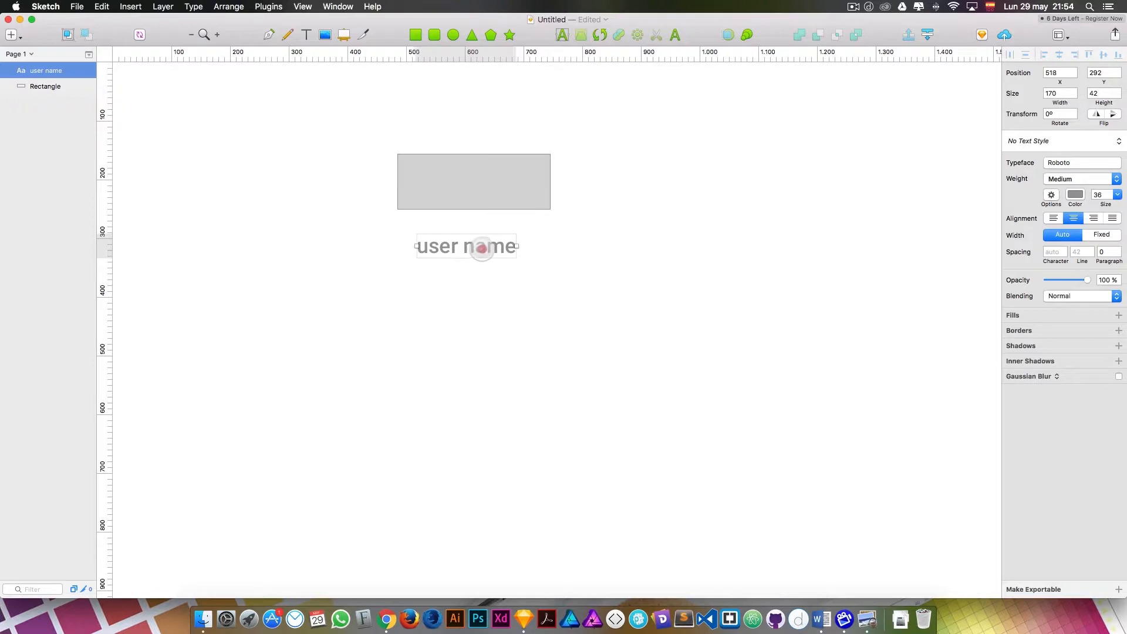
{"action": "left_click", "coordinate": [675, 258]}
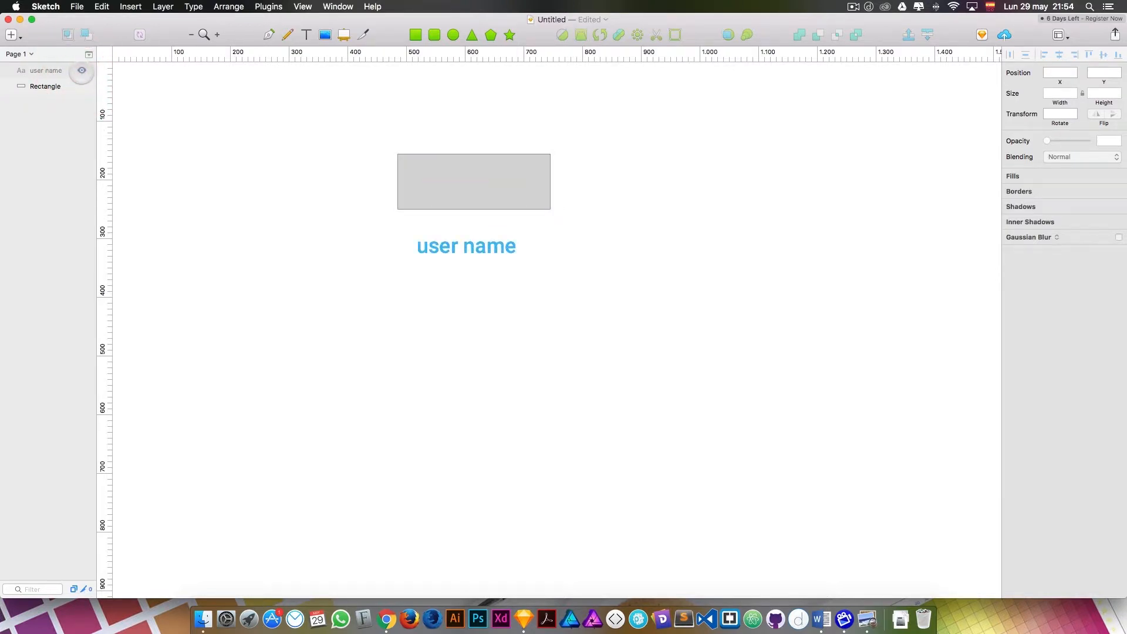
Step: Toggle the visibility of the Rectangle layer off and on from the layer list
{"action": "left_click", "coordinate": [82, 87]}
{"action": "left_click", "coordinate": [82, 87]}
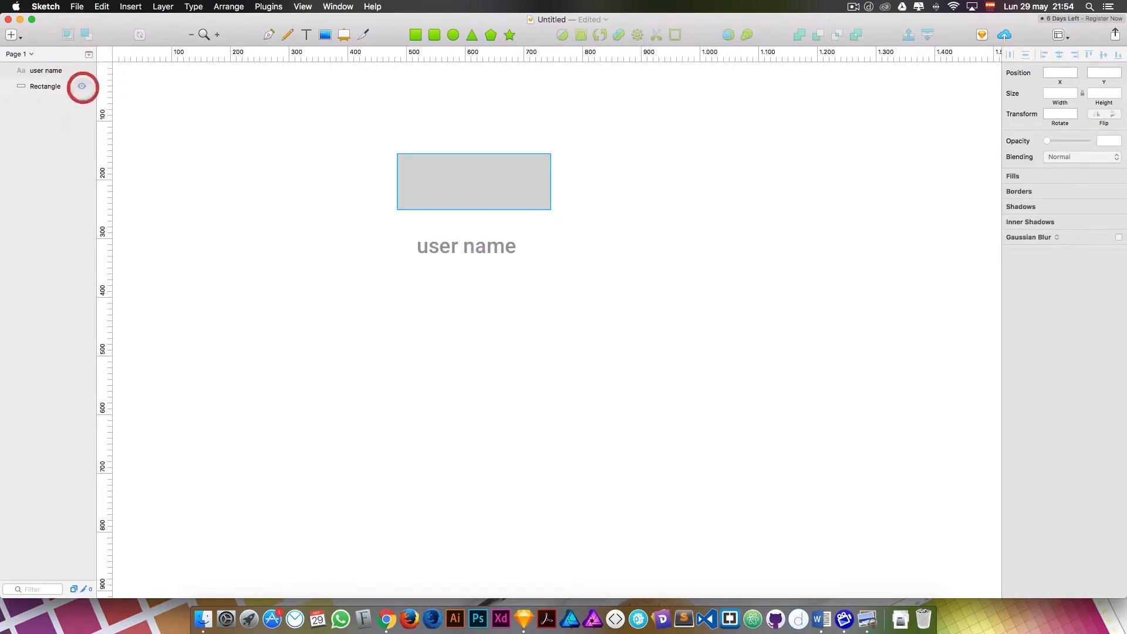
{"action": "left_click", "coordinate": [82, 87]}
{"action": "left_click", "coordinate": [221, 174]}
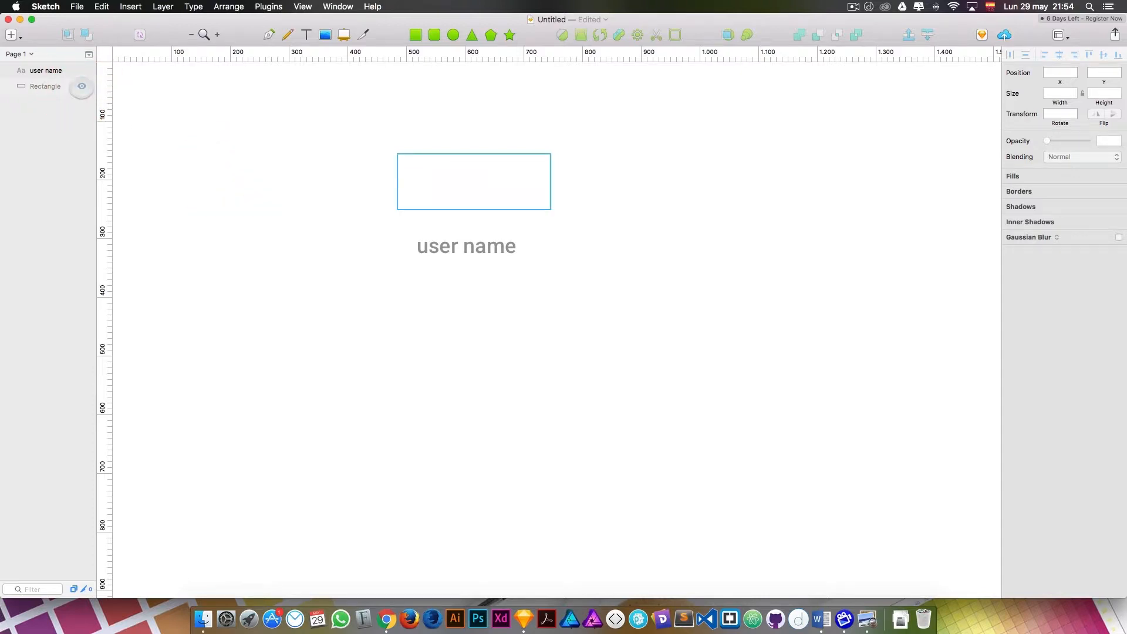
{"action": "left_click", "coordinate": [82, 86]}
{"action": "left_click", "coordinate": [173, 155]}
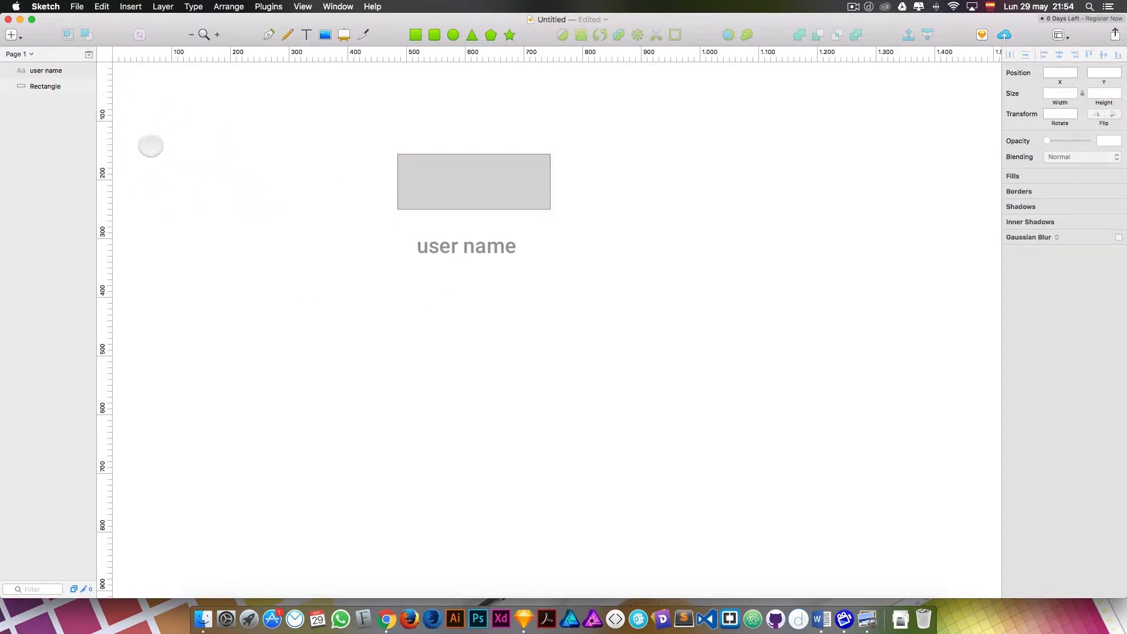
Step: Duplicate the rectangle and move the copy straight down below the "user name" text, to about Y 435
{"action": "right_click", "coordinate": [47, 87]}
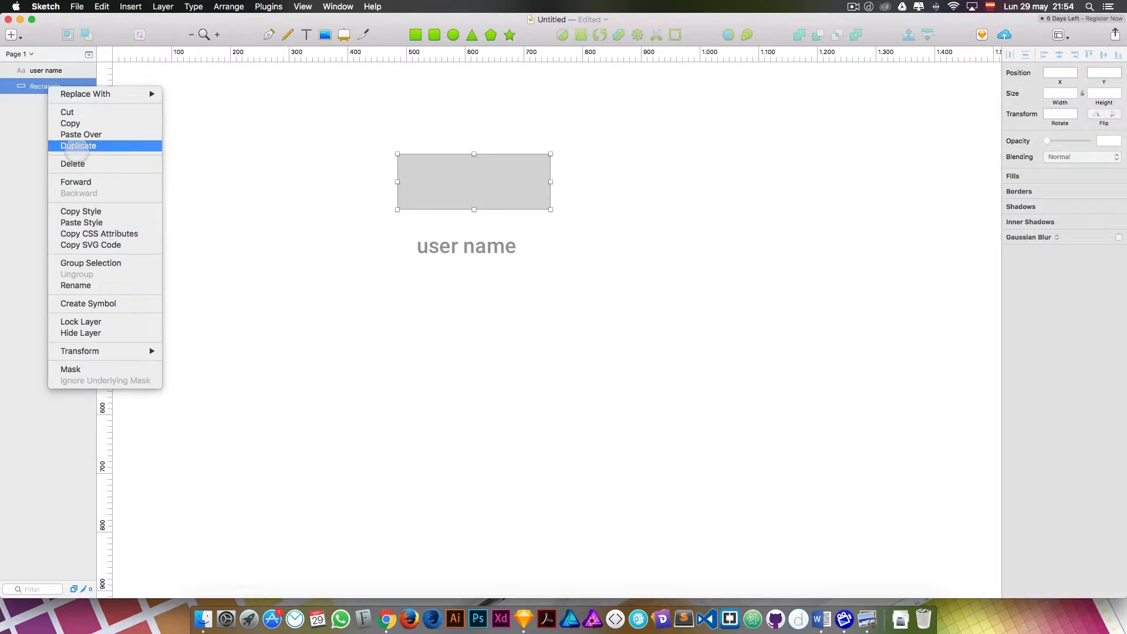
{"action": "left_click", "coordinate": [78, 150]}
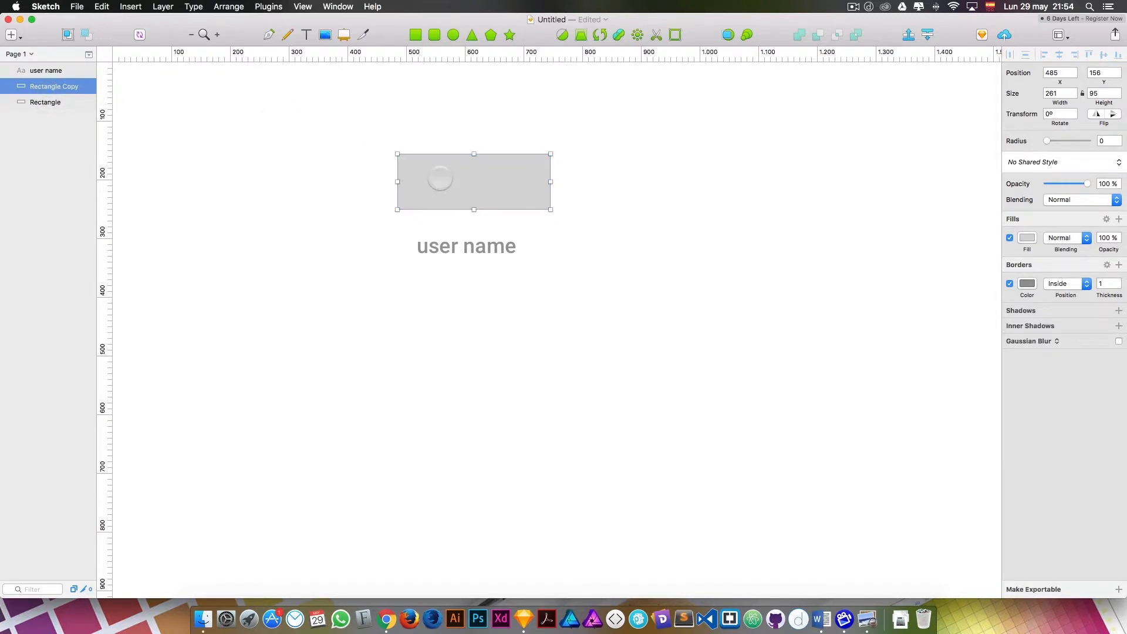
{"action": "left_click_drag", "start_coordinate": [441, 181], "coordinate": [444, 341]}
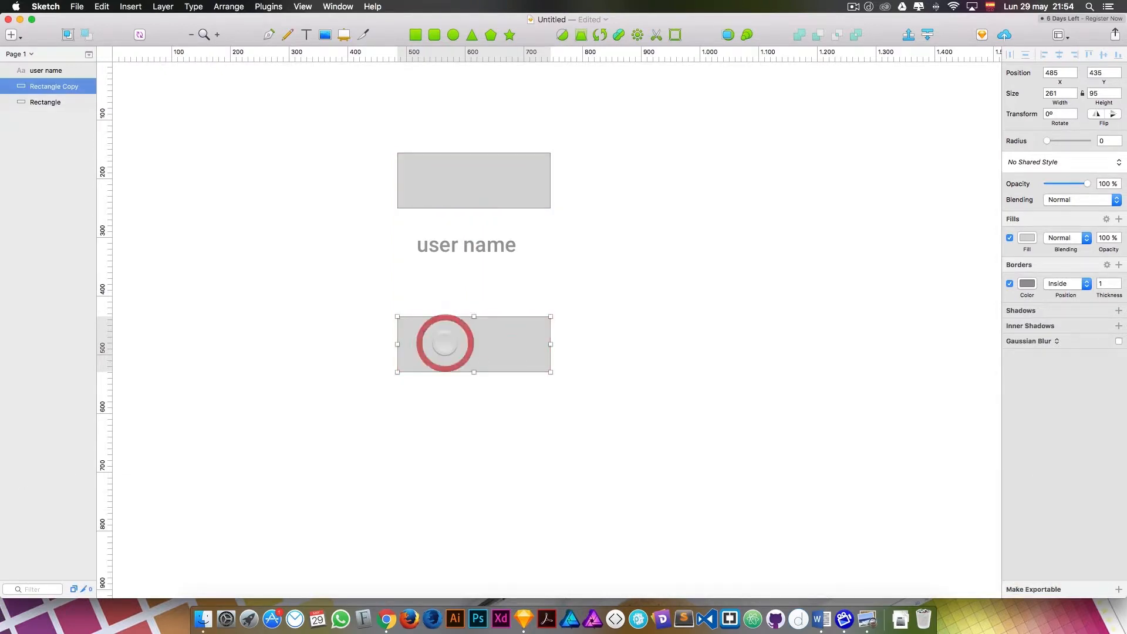
{"action": "left_click", "coordinate": [660, 270]}
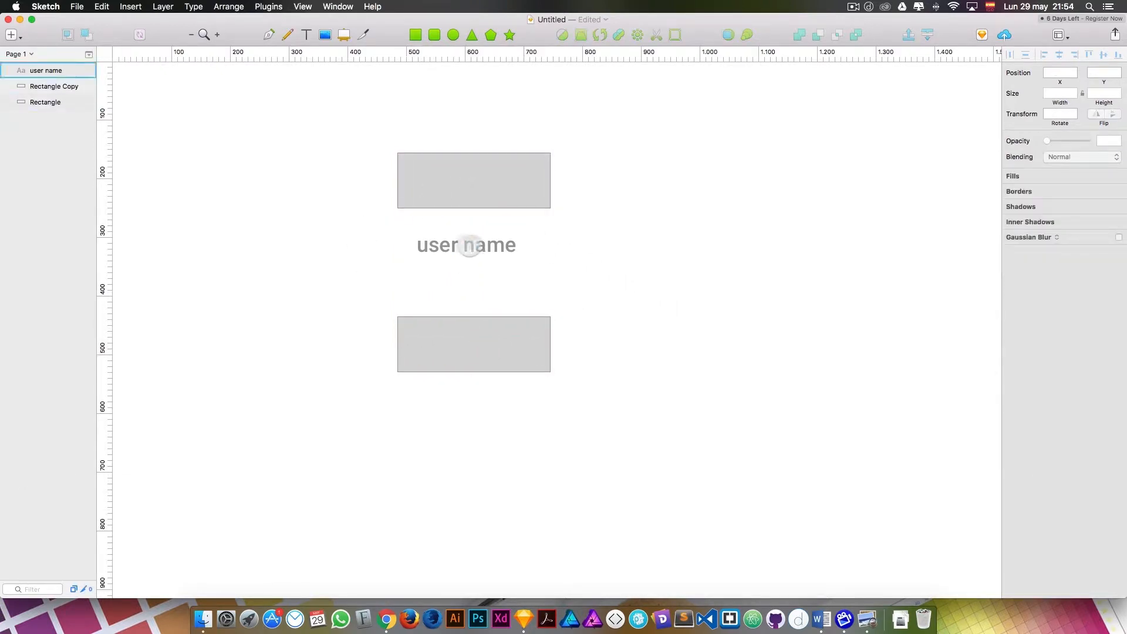
Step: Center the "user name" text horizontally under the upper rectangle, and select each of the three objects in turn
{"action": "left_click_drag", "start_coordinate": [469, 244], "coordinate": [479, 236]}
{"action": "left_click", "coordinate": [496, 187]}
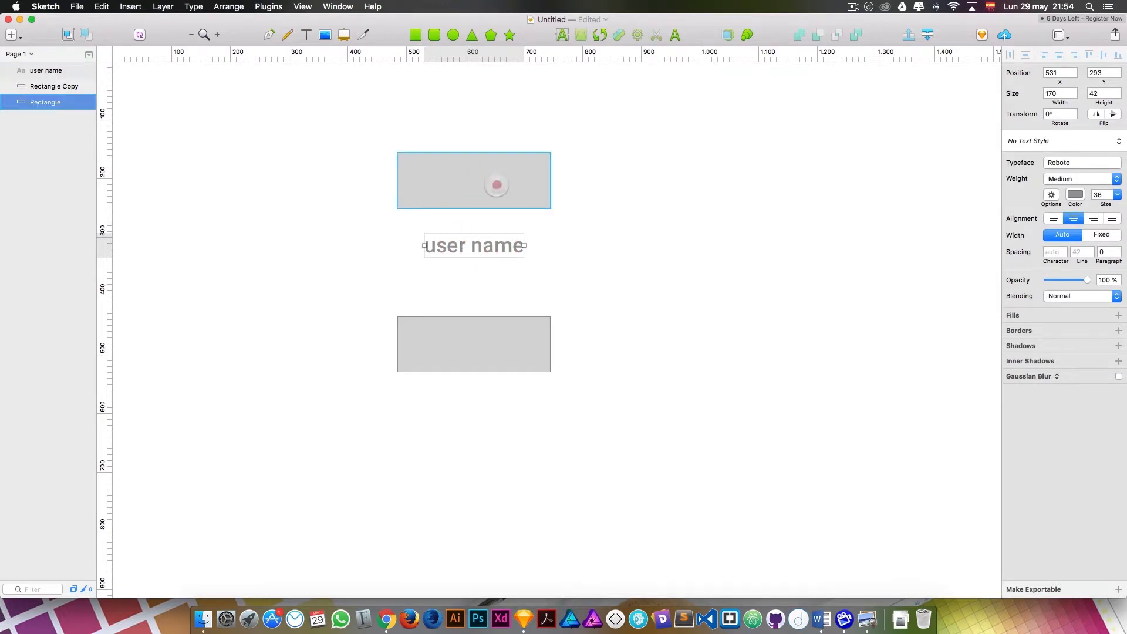
{"action": "left_click", "coordinate": [483, 322]}
{"action": "left_click", "coordinate": [485, 250]}
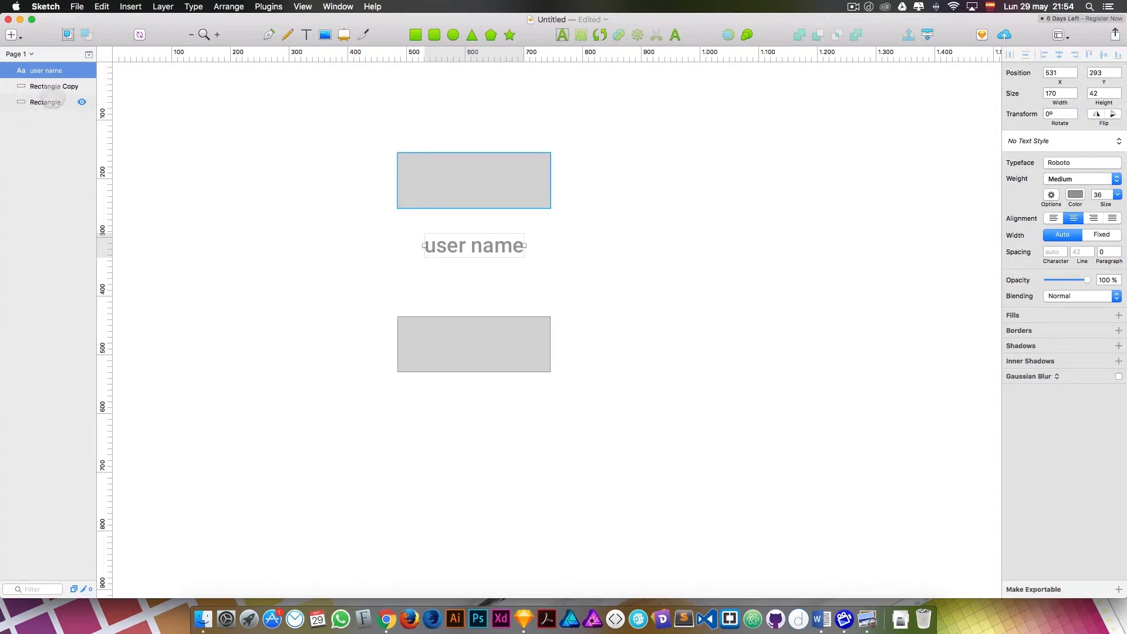
Step: Rename the upper rectangle's layer as header and the lower rectangle's layer as footer
{"action": "double_click", "coordinate": [49, 104]}
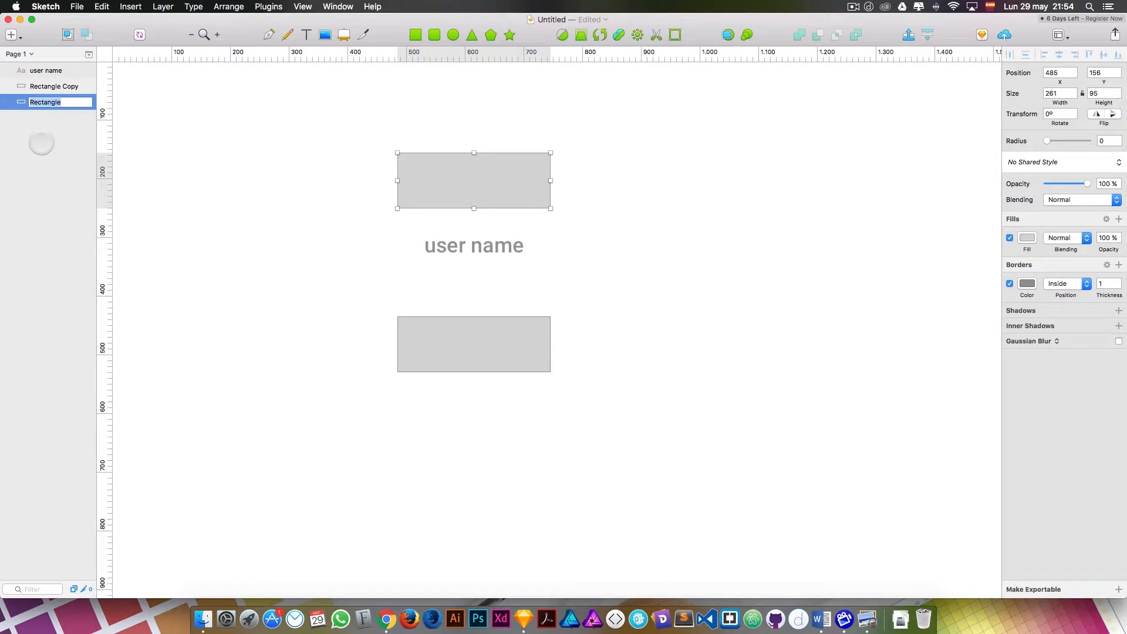
{"action": "type", "text": "header"}
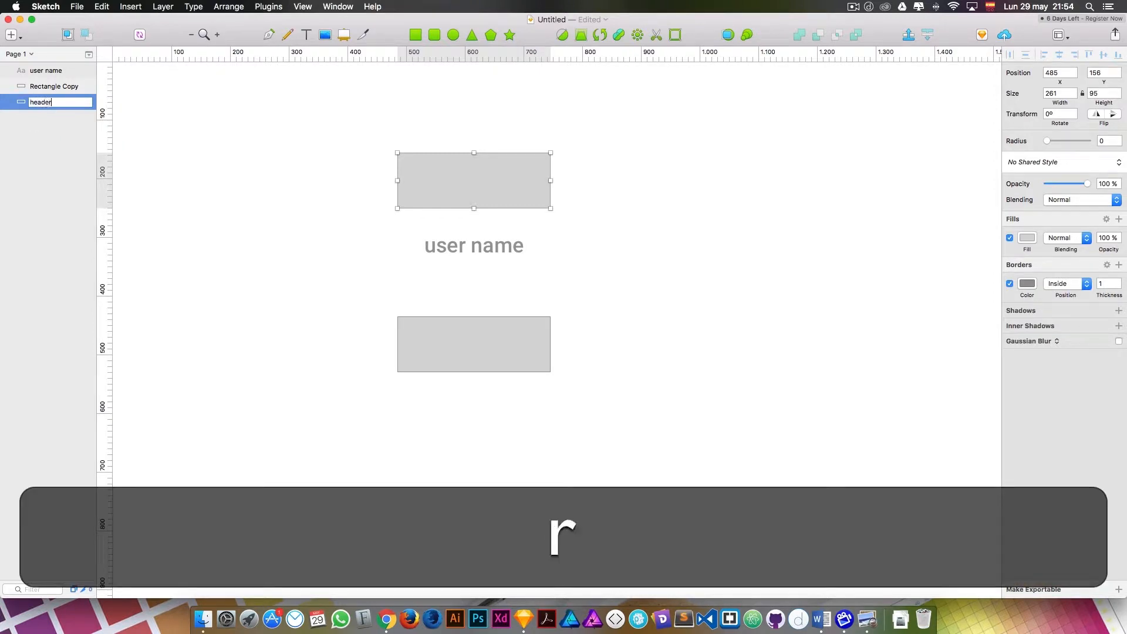
{"action": "key", "text": "Return"}
{"action": "double_click", "coordinate": [47, 87]}
{"action": "type", "text": "footer"}
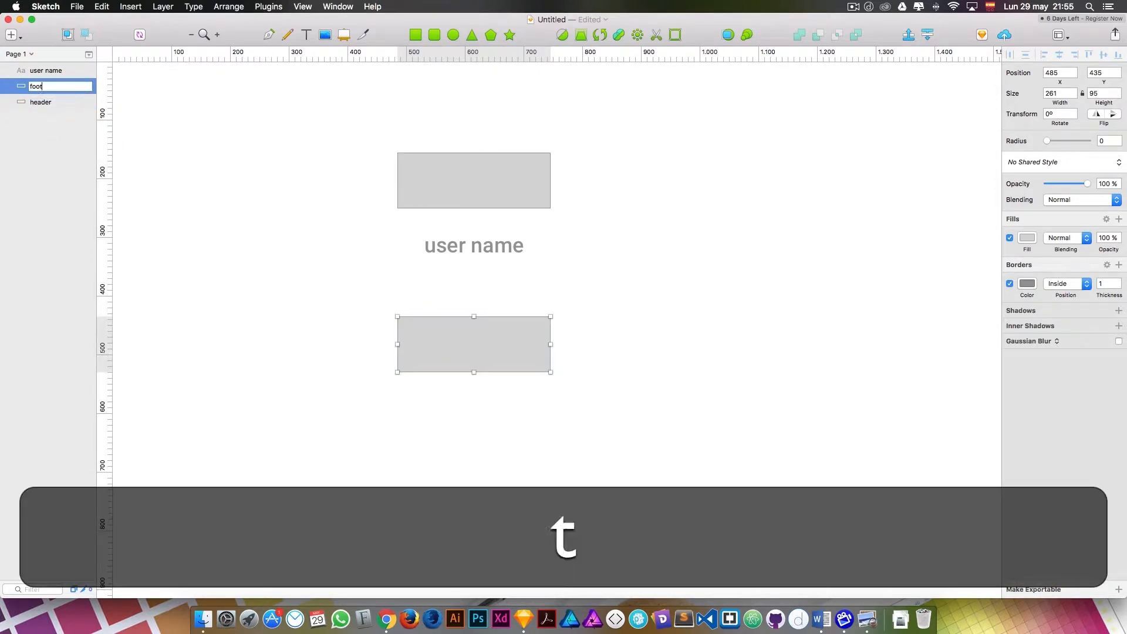
{"action": "key", "text": "Return"}
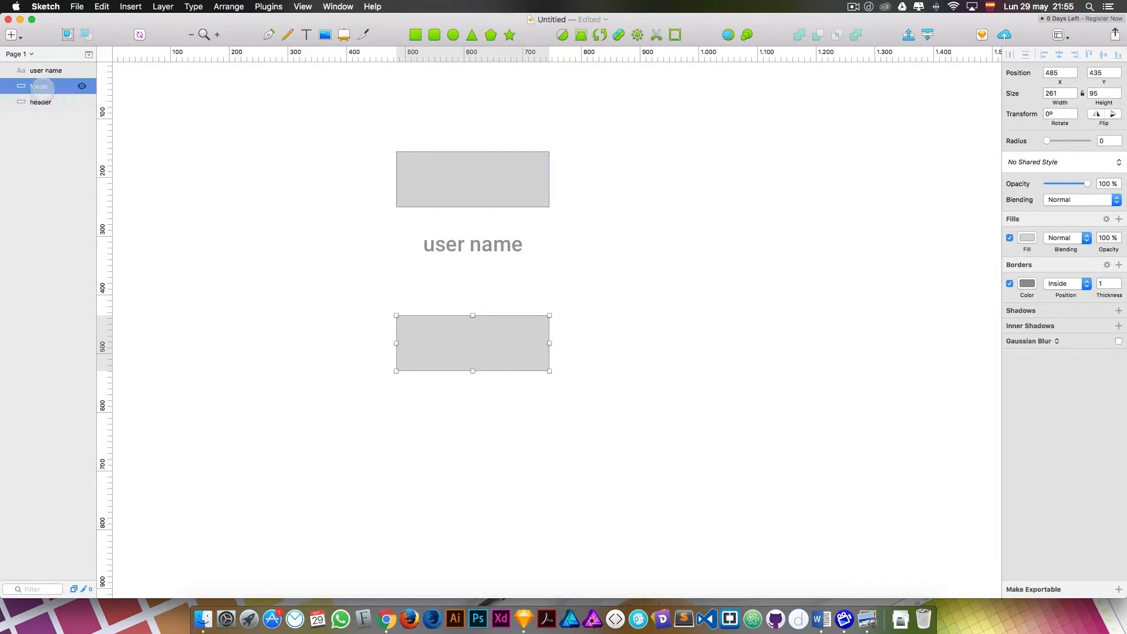
Step: Reorder the layers so that header sits directly above footer in the layer list
{"action": "left_click", "coordinate": [41, 104]}
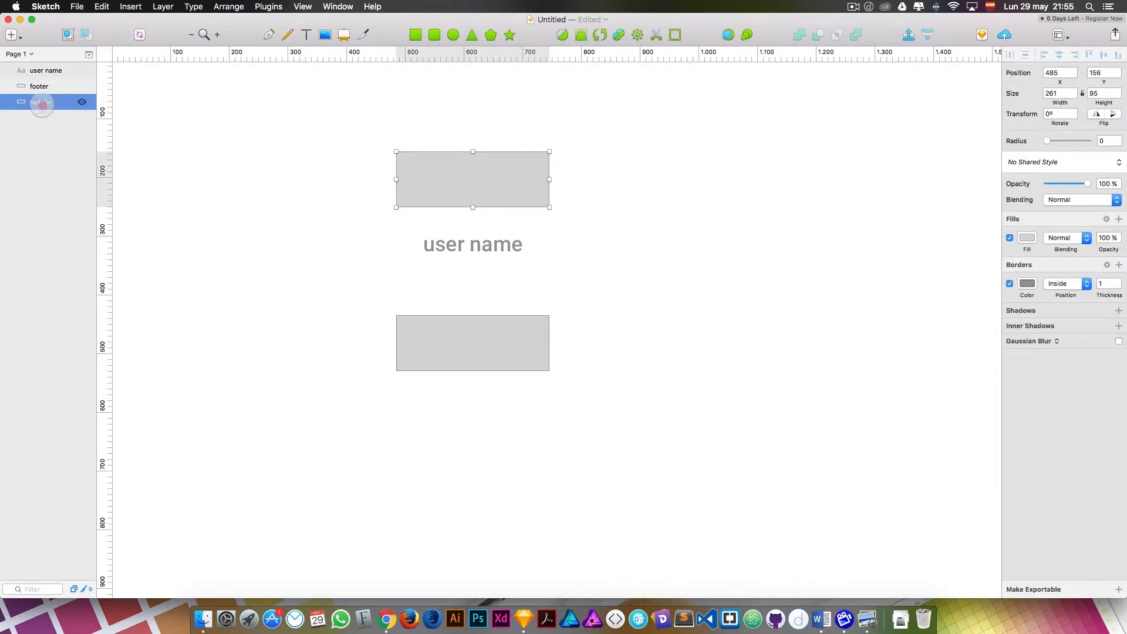
{"action": "left_click_drag", "start_coordinate": [43, 85], "coordinate": [42, 82]}
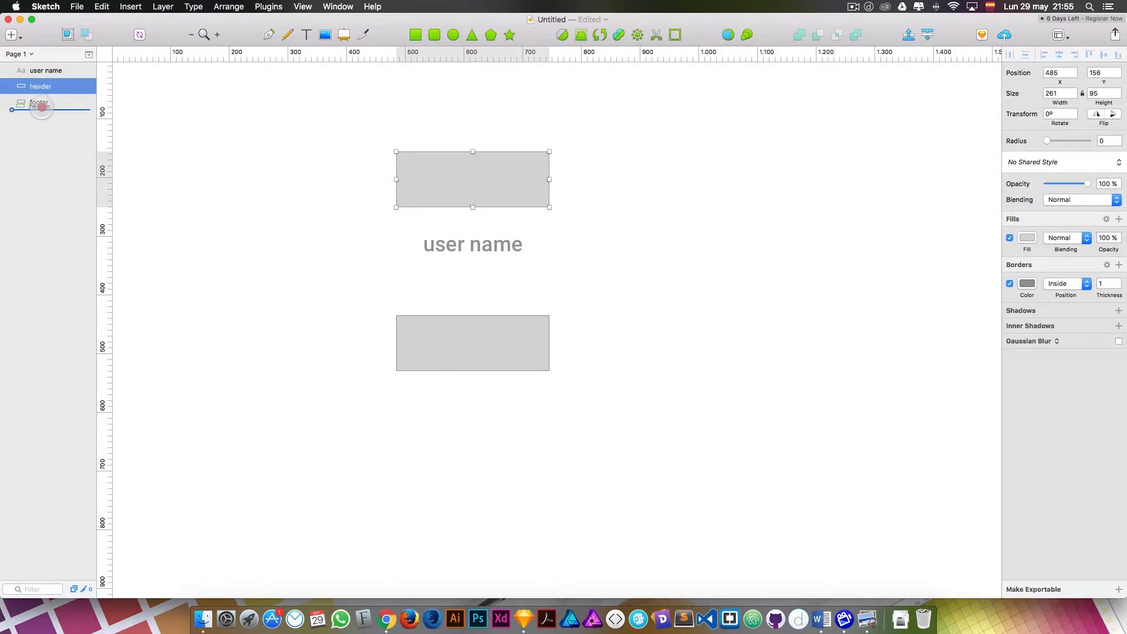
{"action": "left_click_drag", "start_coordinate": [42, 107], "coordinate": [43, 82]}
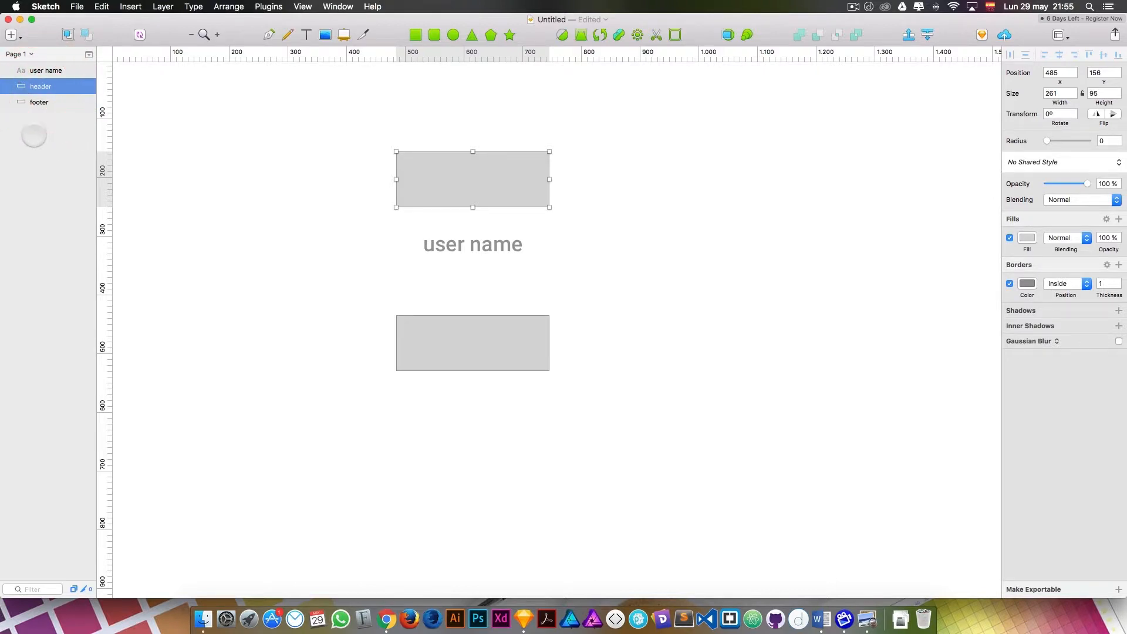
{"action": "left_click", "coordinate": [280, 233]}
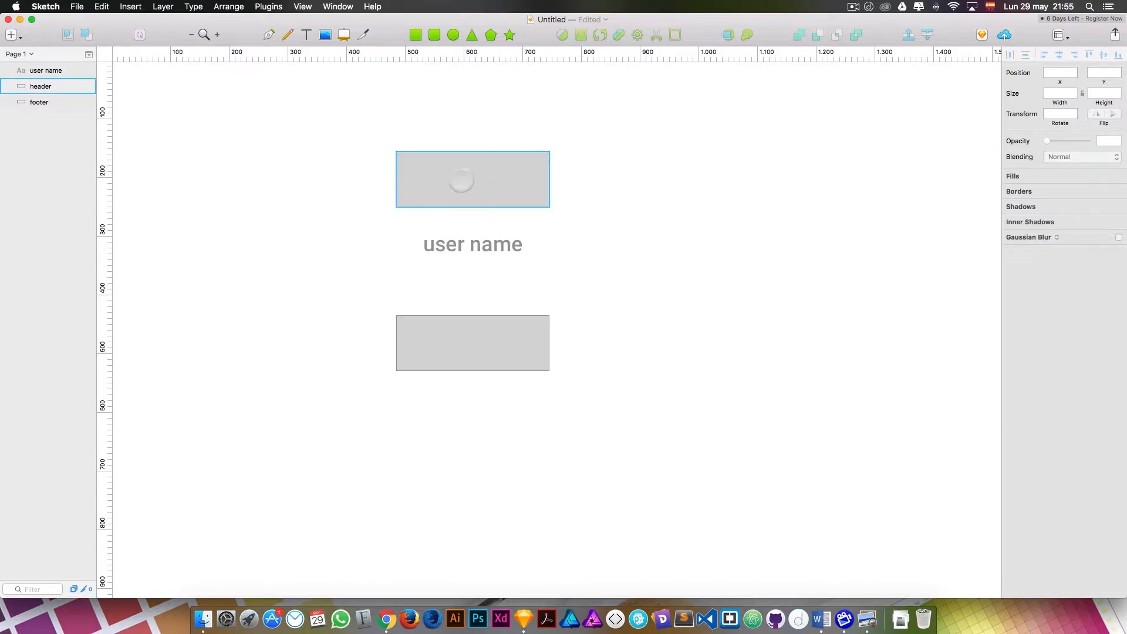
Step: Group the header and footer layers, and expand and collapse the group in the layer list
{"action": "left_click", "coordinate": [52, 89]}
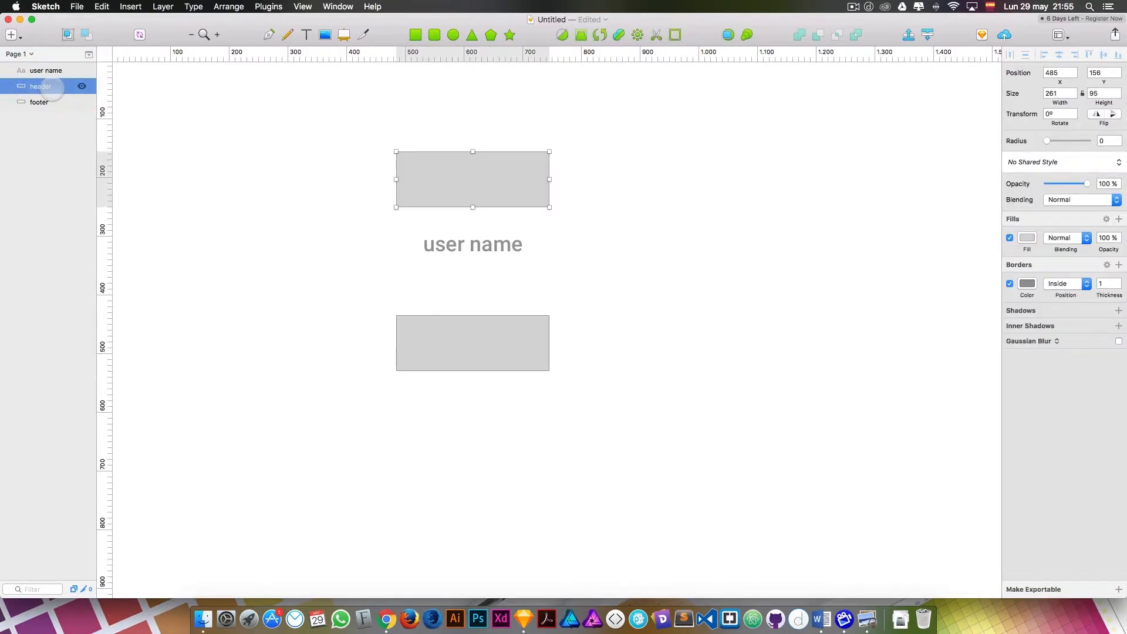
{"action": "key", "text": "shift"}
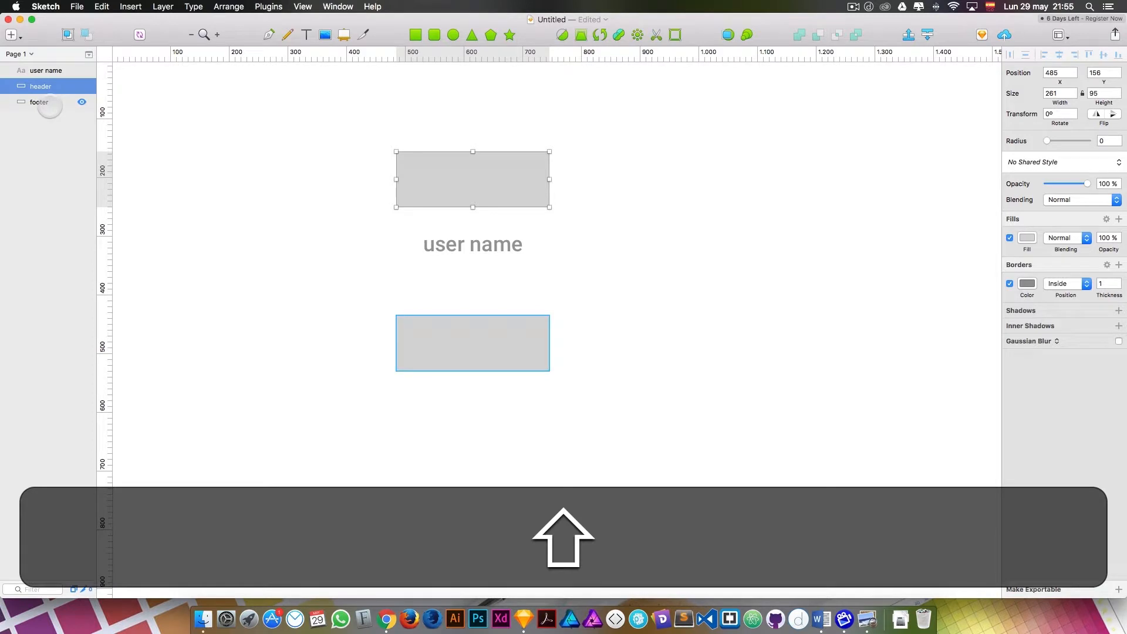
{"action": "left_click", "coordinate": [50, 104], "text": "shift"}
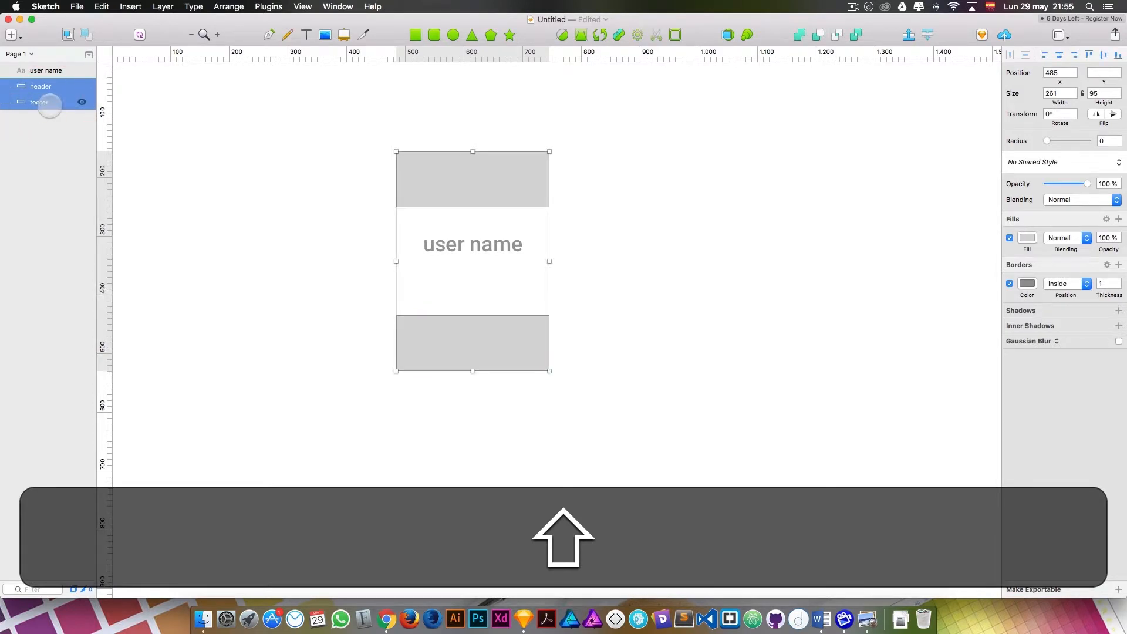
{"action": "right_click", "coordinate": [49, 105]}
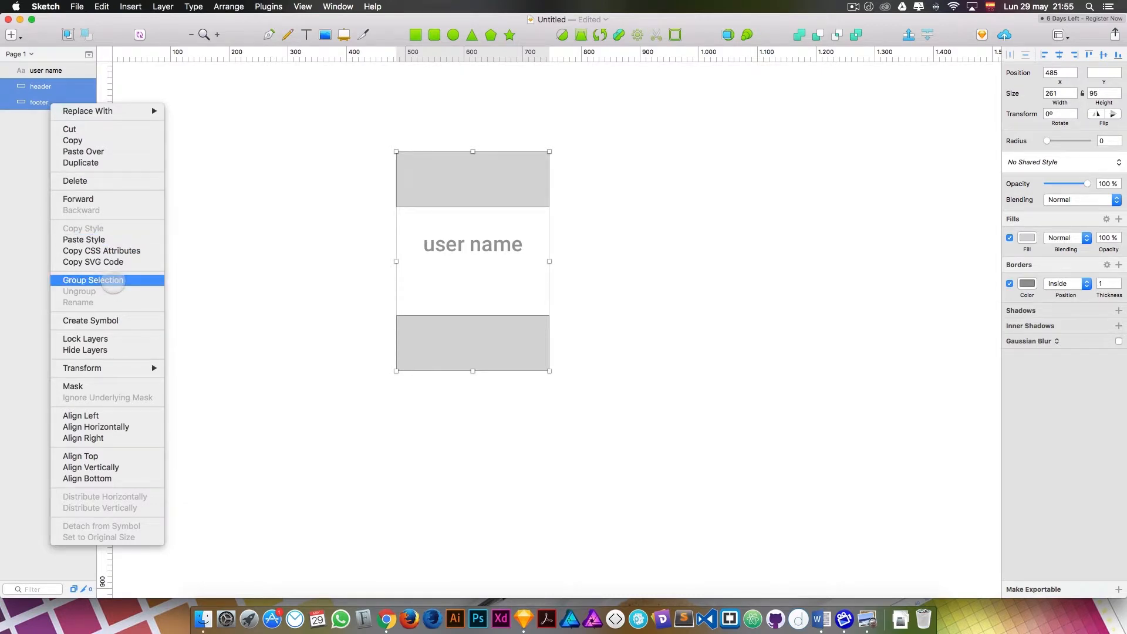
{"action": "left_click", "coordinate": [113, 281]}
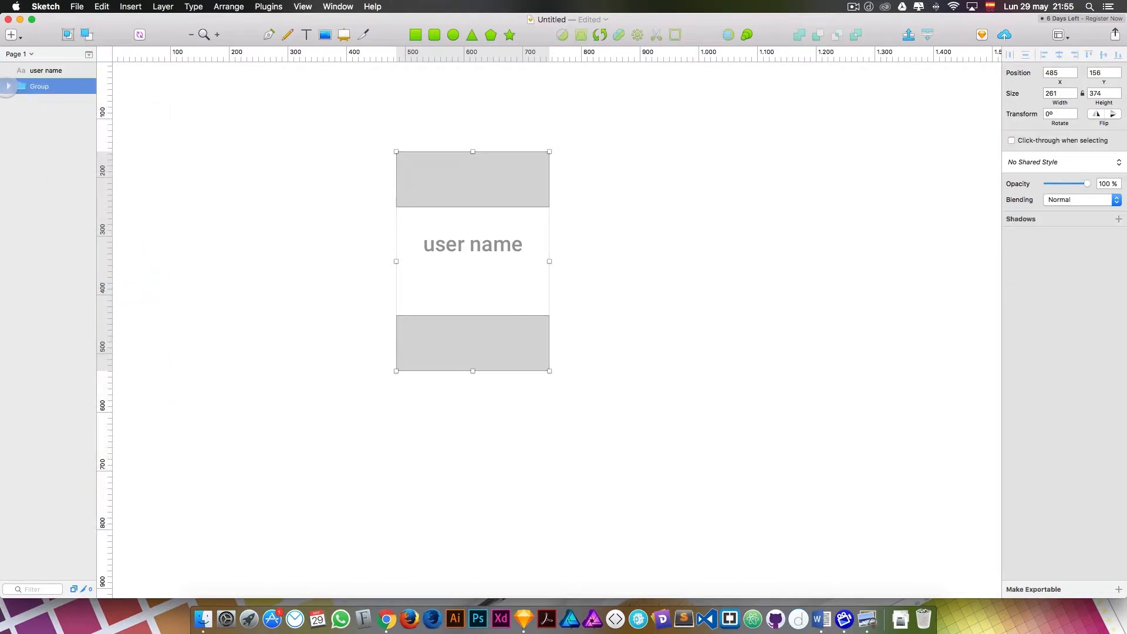
{"action": "left_click", "coordinate": [8, 87]}
{"action": "left_click", "coordinate": [8, 86]}
{"action": "left_click", "coordinate": [197, 155]}
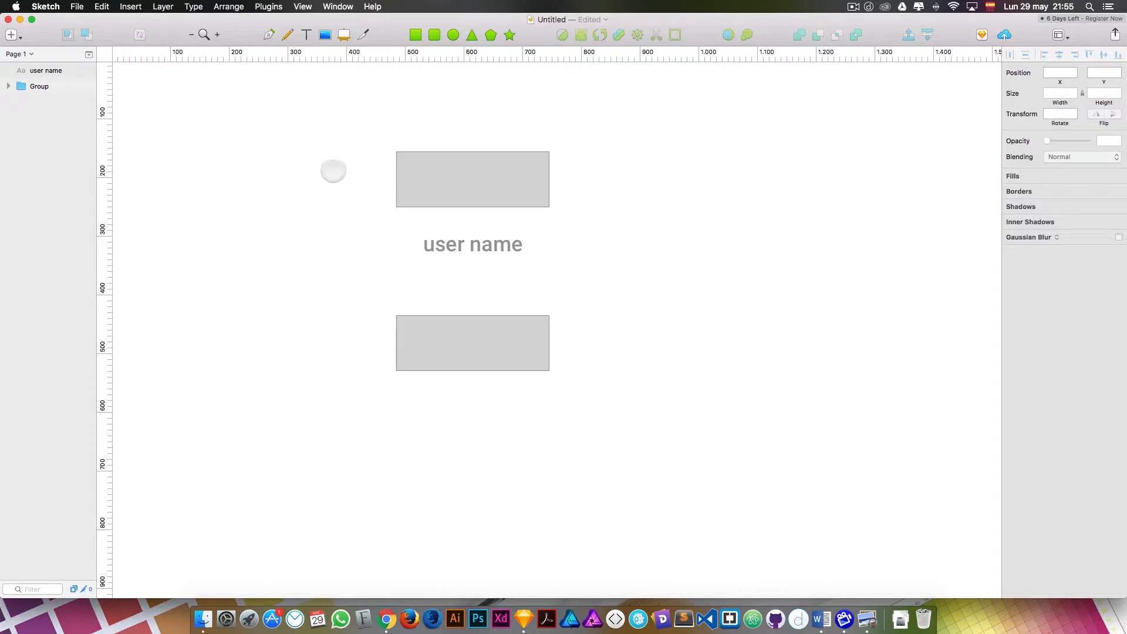
Step: Select the group and the "user name" text together and move them left and slightly down on the canvas
{"action": "left_click_drag", "start_coordinate": [337, 165], "coordinate": [518, 374]}
{"action": "left_click_drag", "start_coordinate": [490, 194], "coordinate": [366, 210]}
{"action": "left_click", "coordinate": [522, 233]}
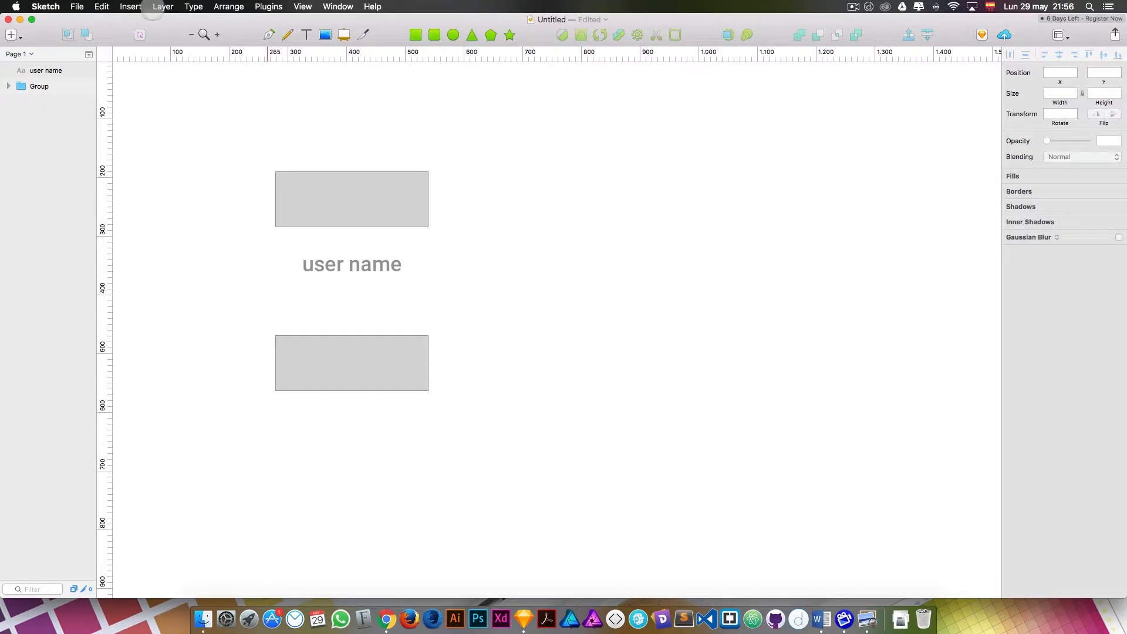
Step: Draw an artboard about 316 × 466 around the group and the "user name" text, and collapse and expand it in the layer list
{"action": "left_click", "coordinate": [12, 35]}
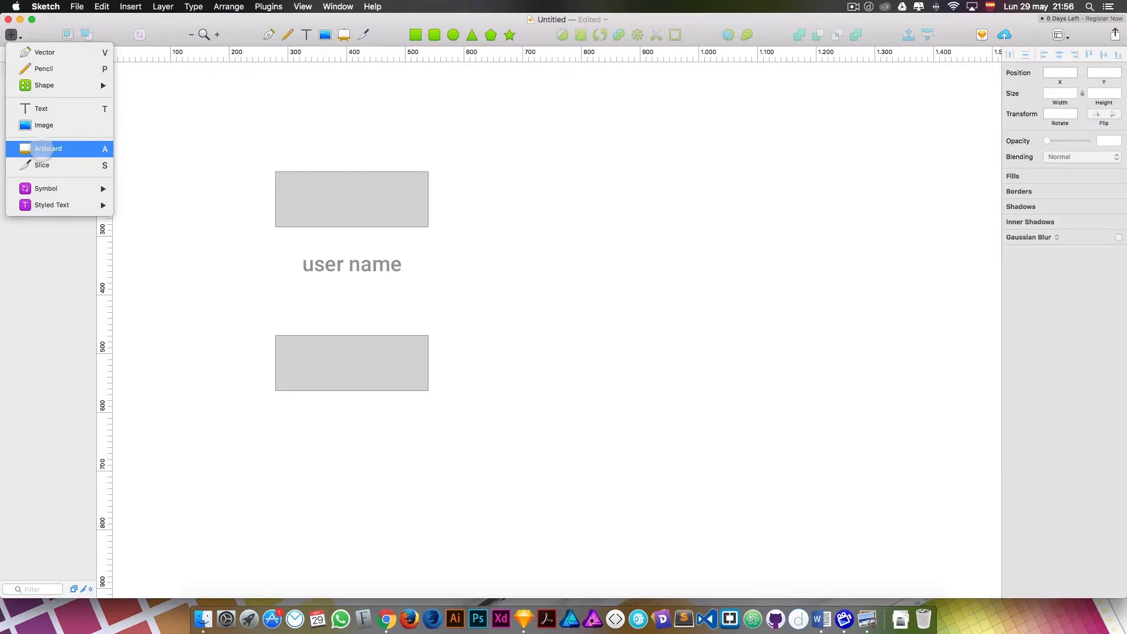
{"action": "left_click", "coordinate": [41, 148]}
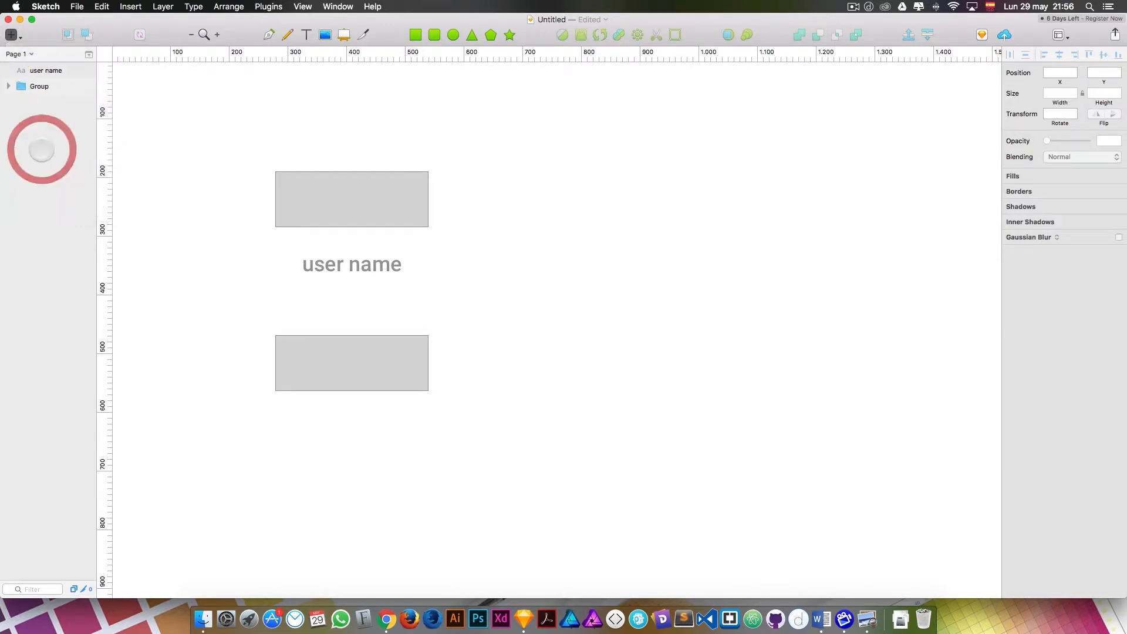
{"action": "left_click_drag", "start_coordinate": [259, 155], "coordinate": [447, 428]}
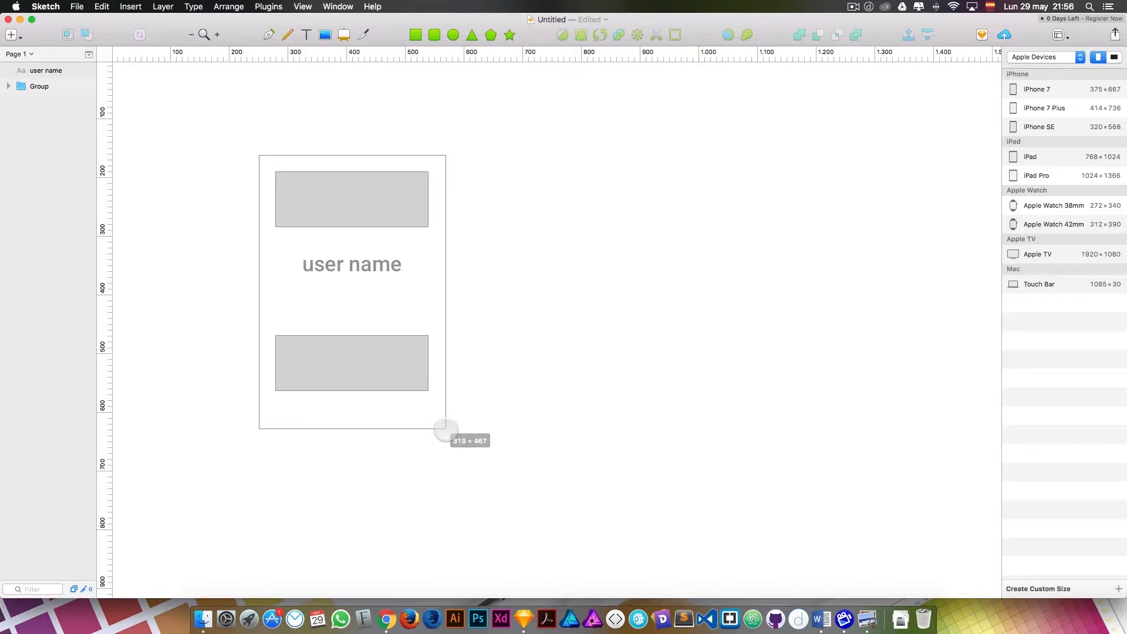
{"action": "left_click_drag", "start_coordinate": [445, 428], "coordinate": [444, 428]}
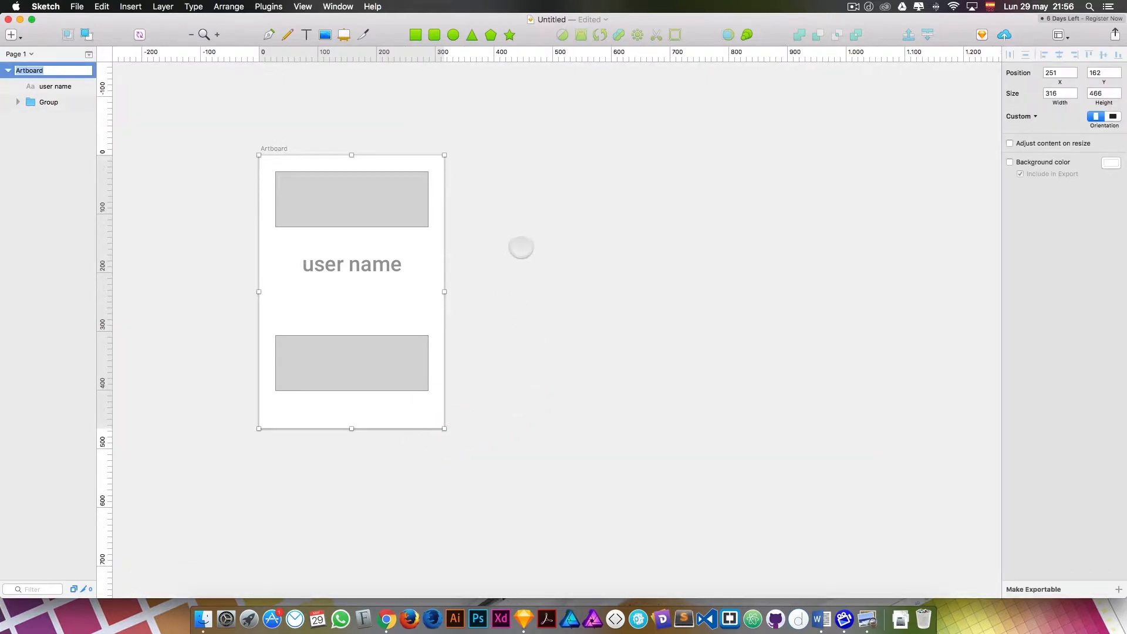
{"action": "key", "text": "Return"}
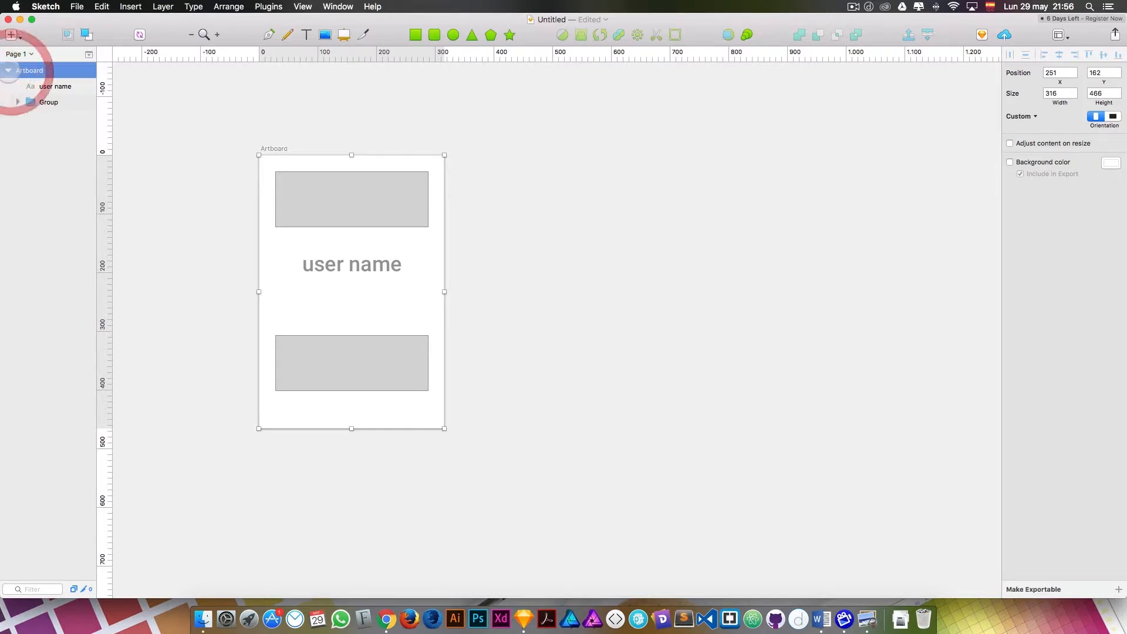
{"action": "left_click", "coordinate": [9, 70]}
{"action": "left_click", "coordinate": [8, 70]}
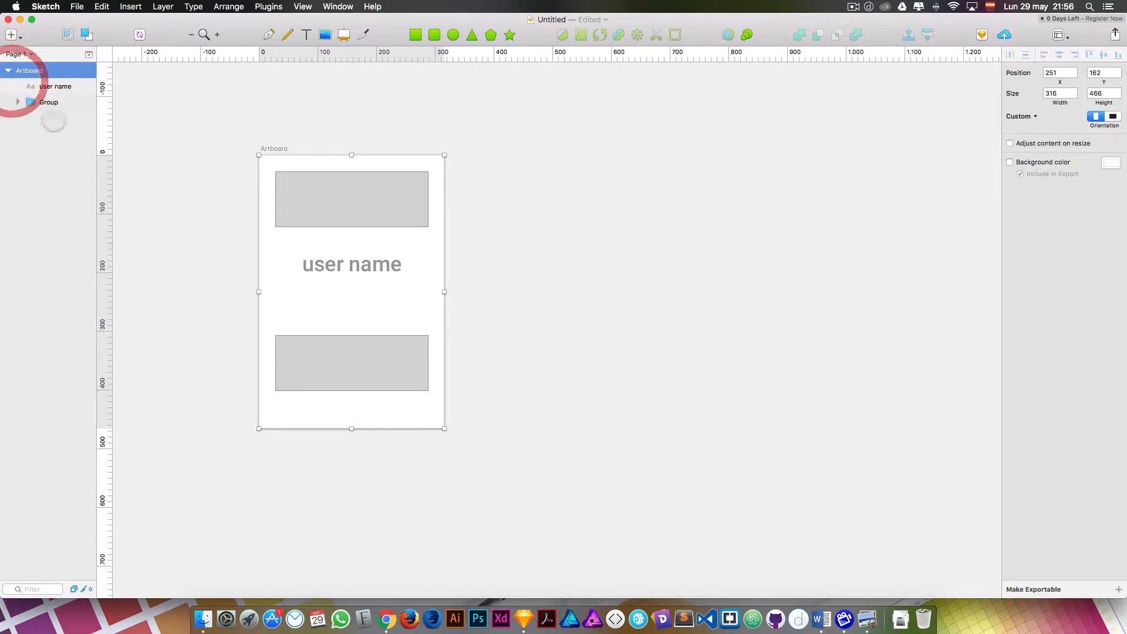
Step: Stretch the header and footer group on all four sides to fill the artboard at 316 × 466
{"action": "left_click", "coordinate": [157, 199]}
{"action": "left_click", "coordinate": [340, 216]}
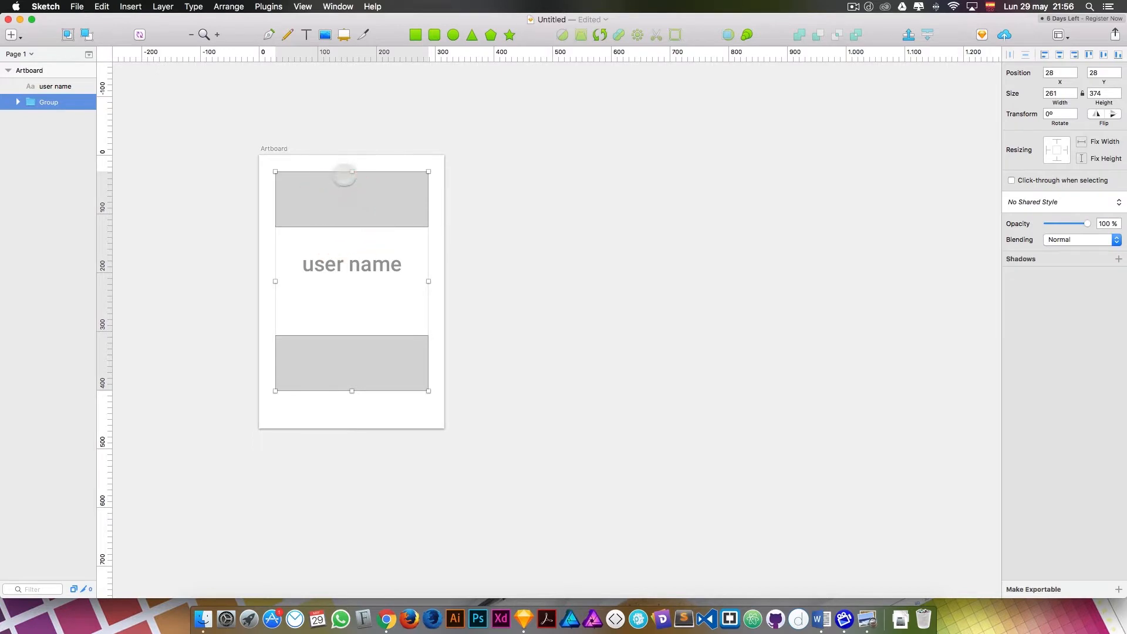
{"action": "left_click_drag", "start_coordinate": [352, 173], "coordinate": [352, 155]}
{"action": "left_click_drag", "start_coordinate": [352, 391], "coordinate": [353, 428]}
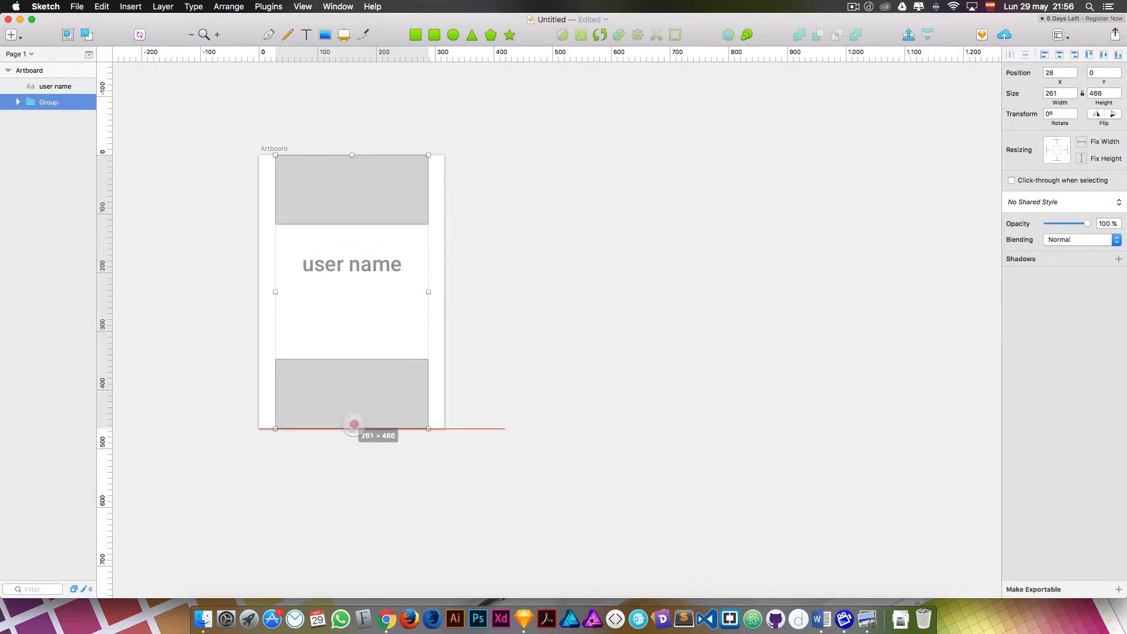
{"action": "left_click_drag", "start_coordinate": [429, 291], "coordinate": [444, 292]}
{"action": "left_click_drag", "start_coordinate": [275, 292], "coordinate": [259, 292]}
{"action": "key", "text": "Escape"}
Step: Expand and collapse the artboard and its group in the layer list to review their nesting, ending with the artboard selected and collapsed
{"action": "left_click", "coordinate": [9, 70]}
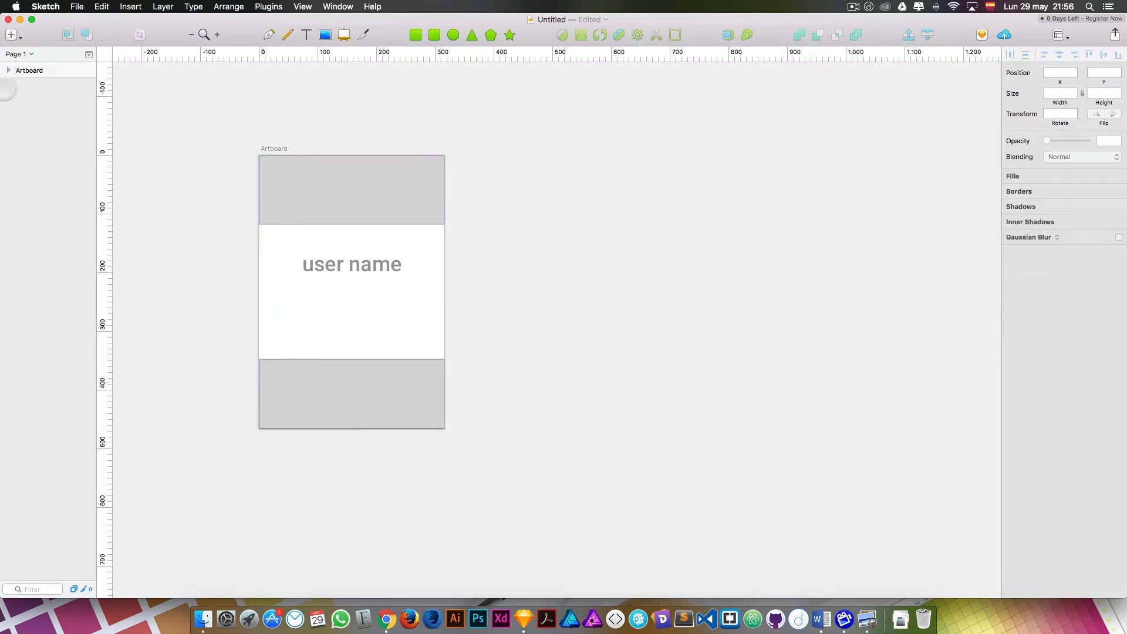
{"action": "left_click", "coordinate": [8, 70]}
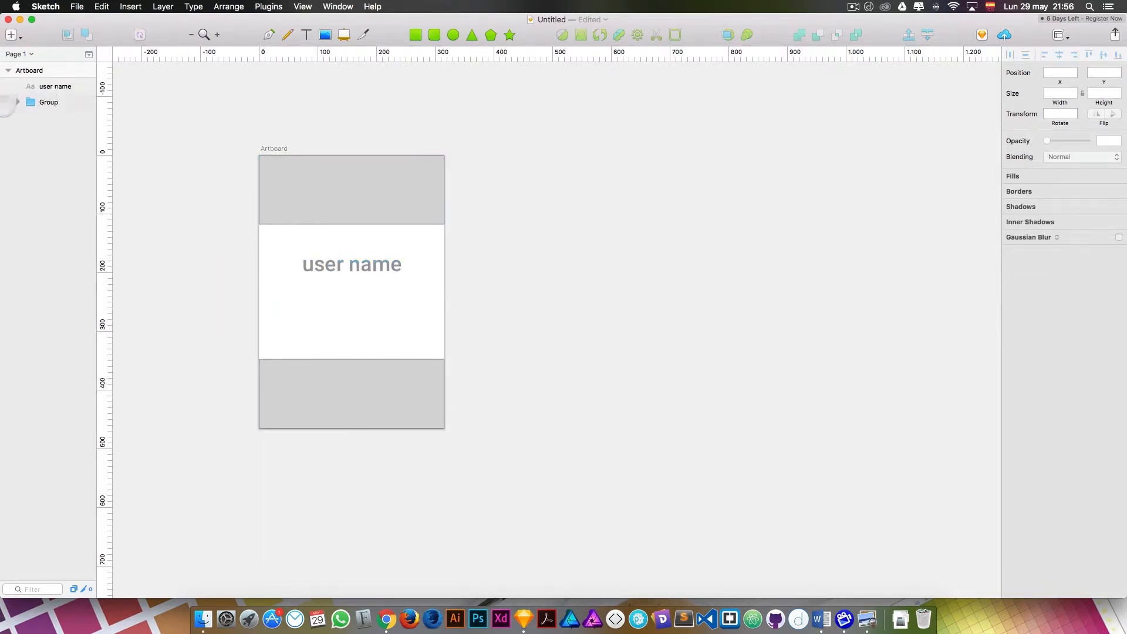
{"action": "left_click", "coordinate": [17, 101]}
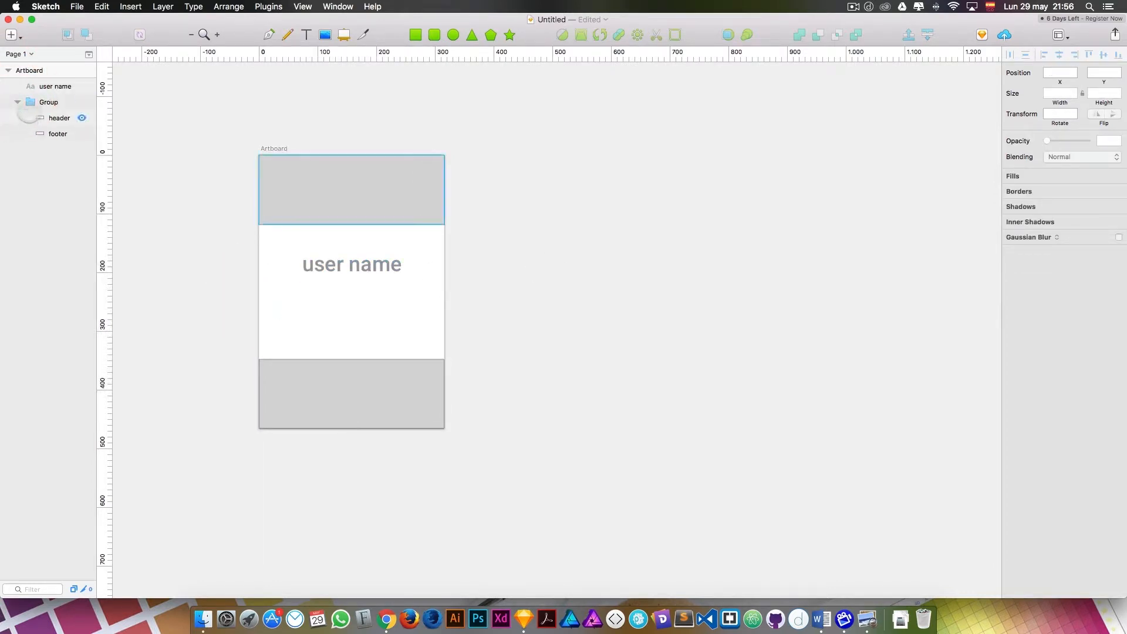
{"action": "left_click", "coordinate": [17, 102]}
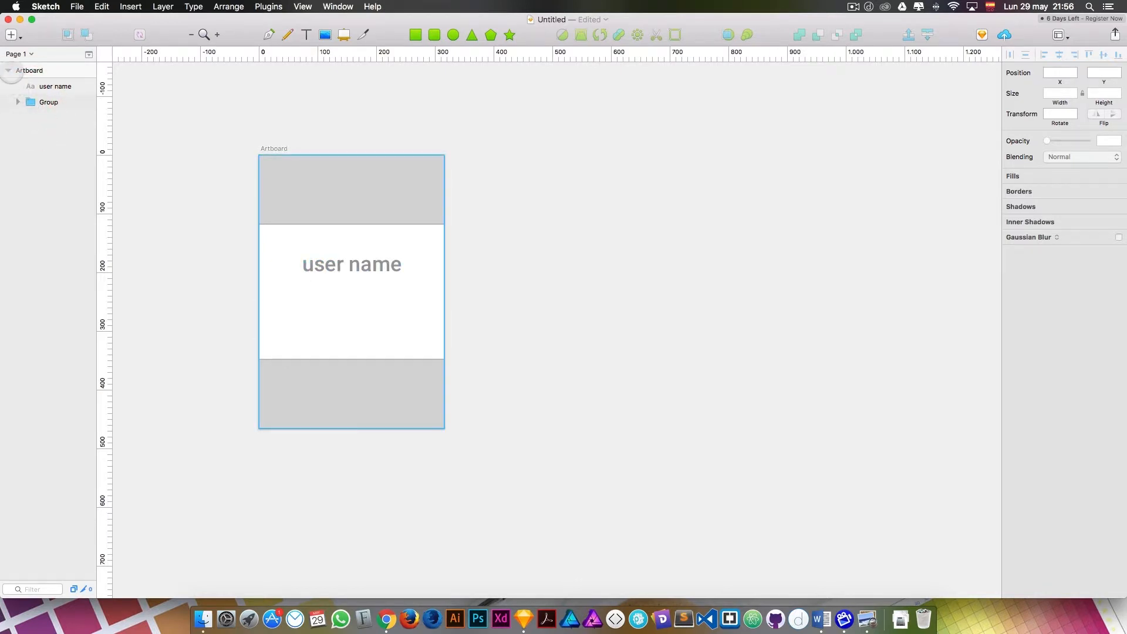
{"action": "left_click", "coordinate": [18, 70]}
{"action": "left_click", "coordinate": [9, 70]}
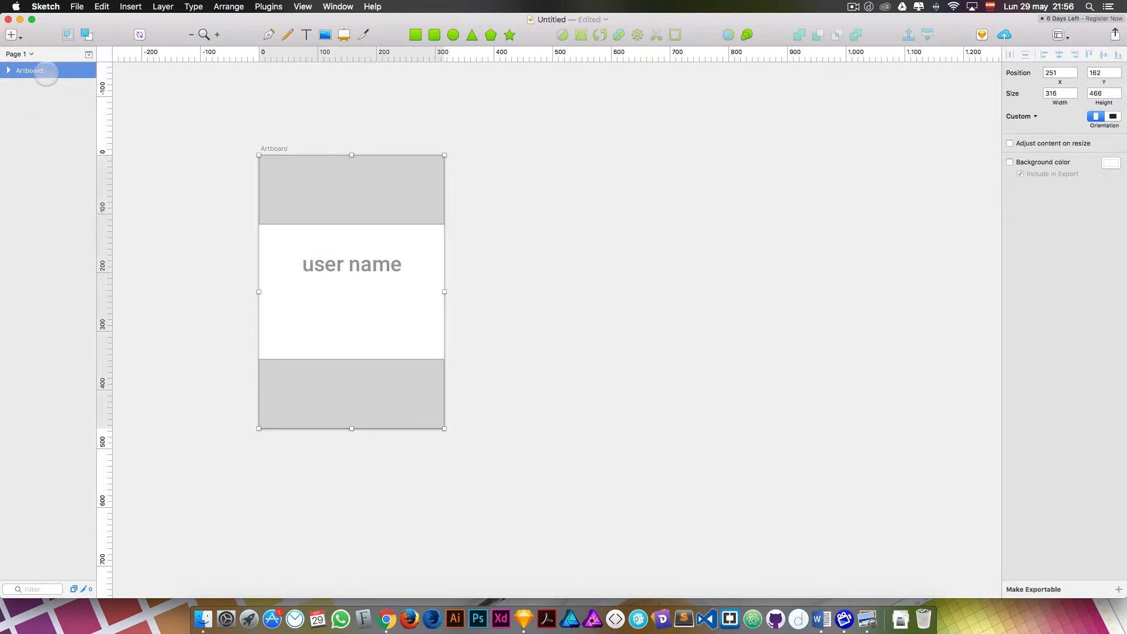
Step: Duplicate the artboard and rename the copy as 2
{"action": "right_click", "coordinate": [45, 73]}
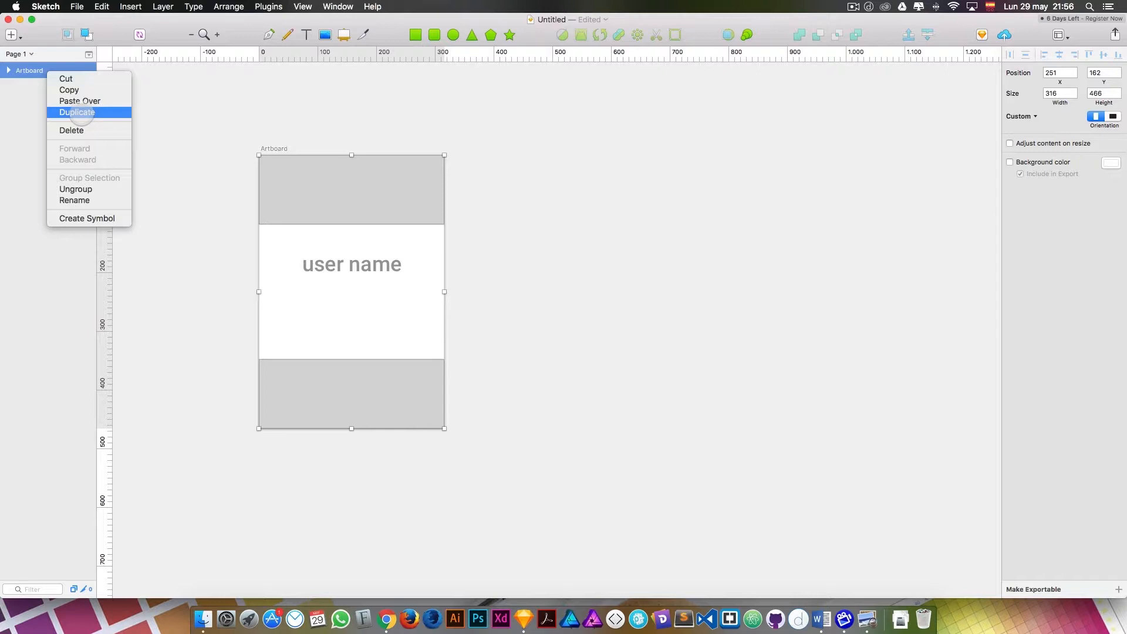
{"action": "left_click", "coordinate": [81, 112]}
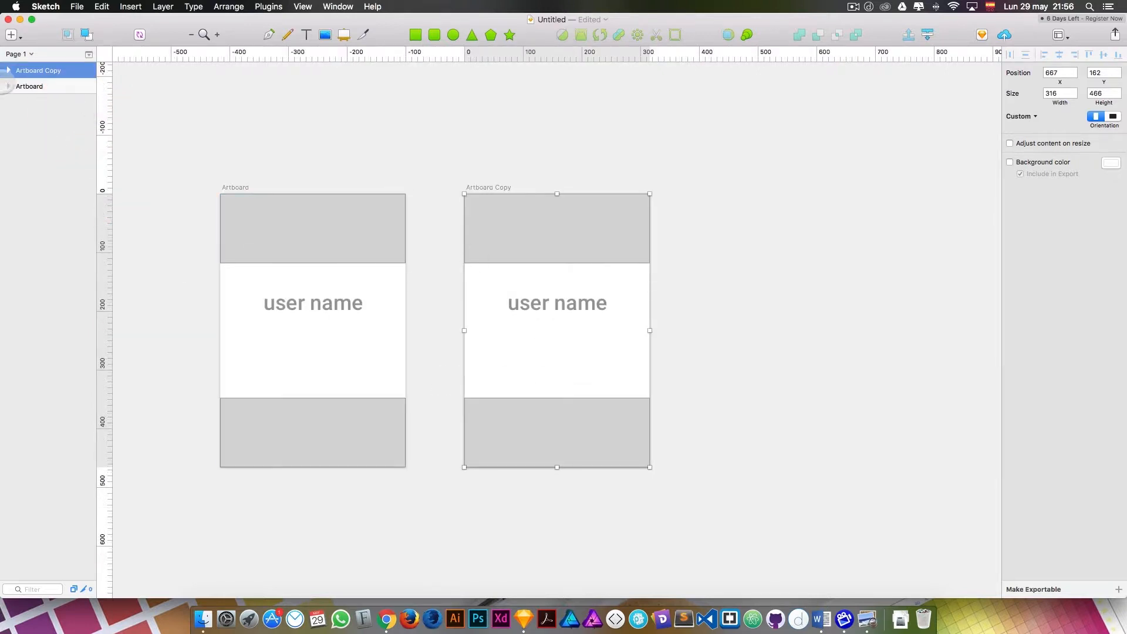
{"action": "double_click", "coordinate": [24, 72]}
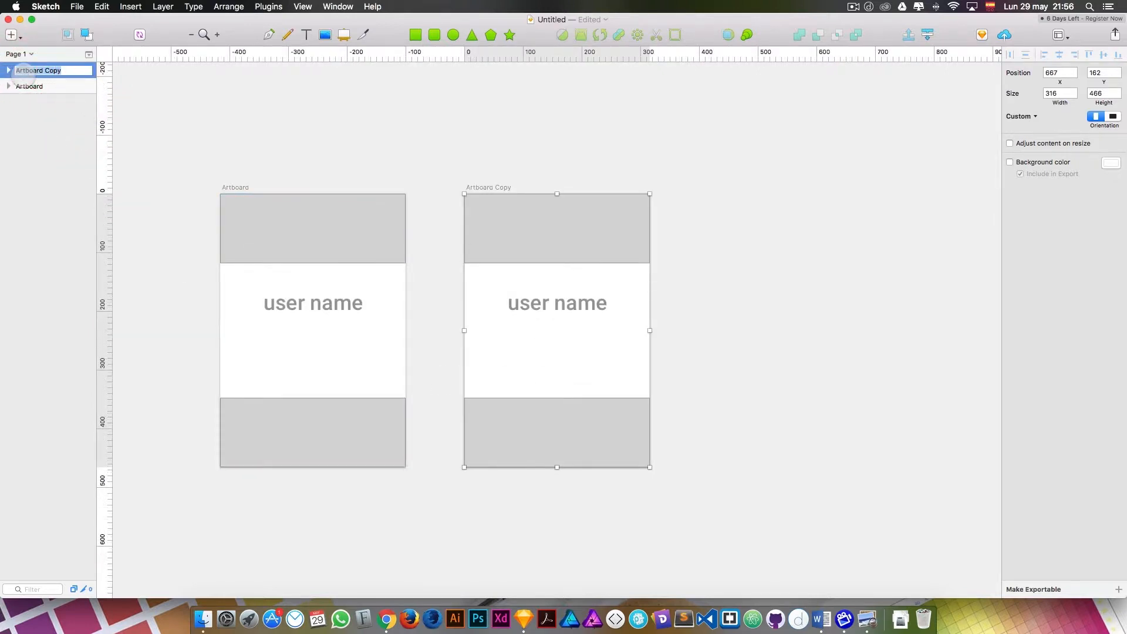
{"action": "type", "text": "2"}
Step: Rename the original artboard as 1 and place artboard 2 below it in the layer list
{"action": "double_click", "coordinate": [26, 87]}
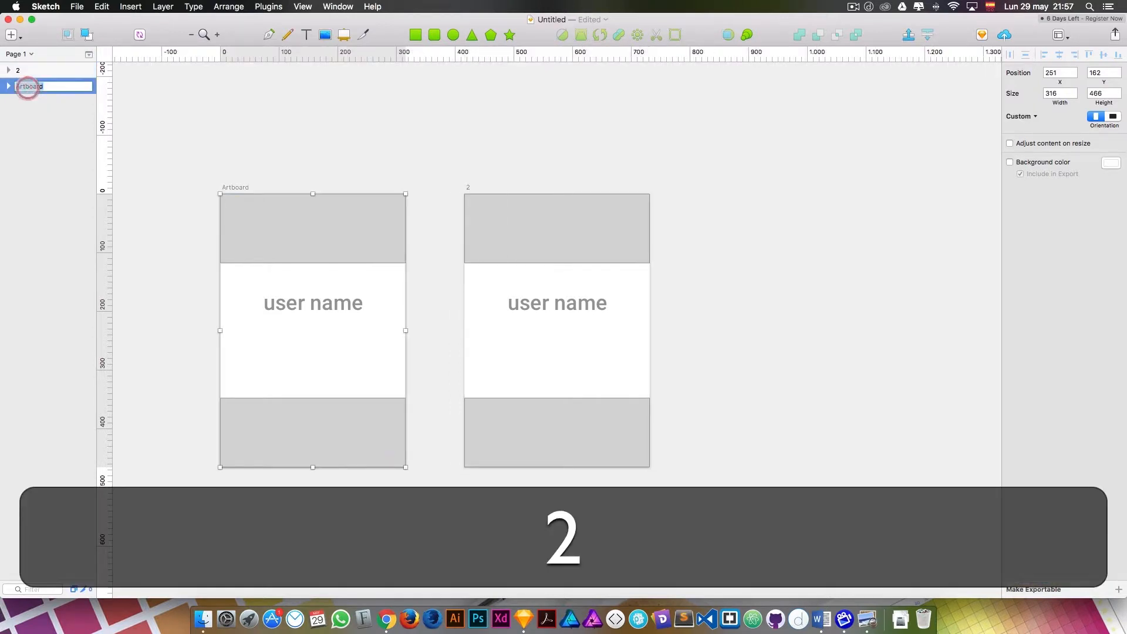
{"action": "type", "text": "1"}
{"action": "key", "text": "Return"}
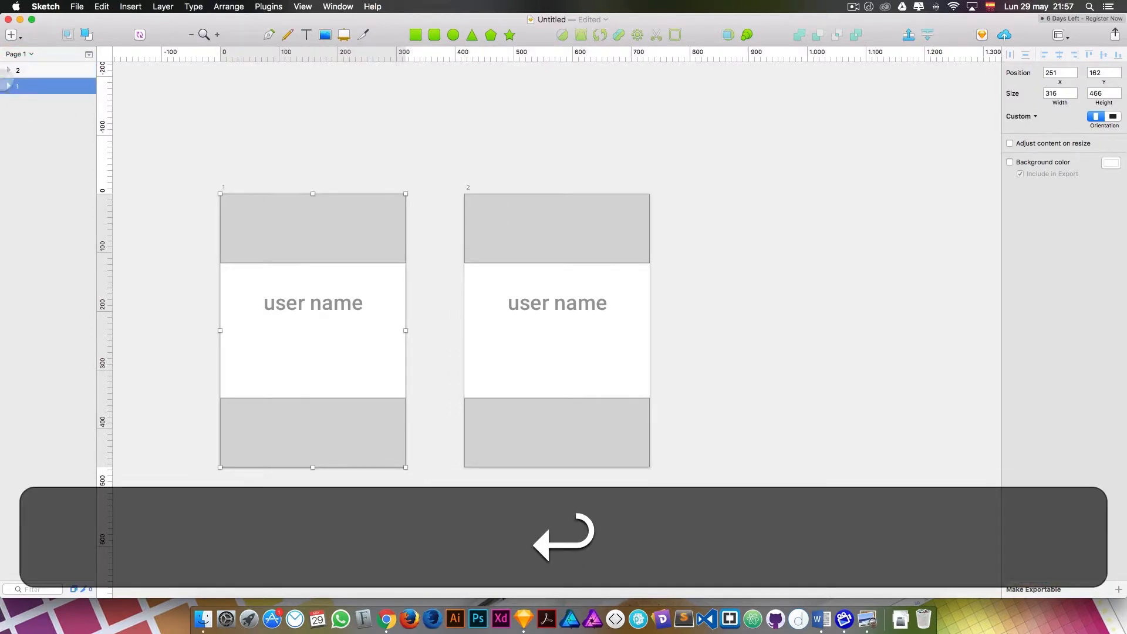
{"action": "left_click_drag", "start_coordinate": [53, 81], "coordinate": [50, 94]}
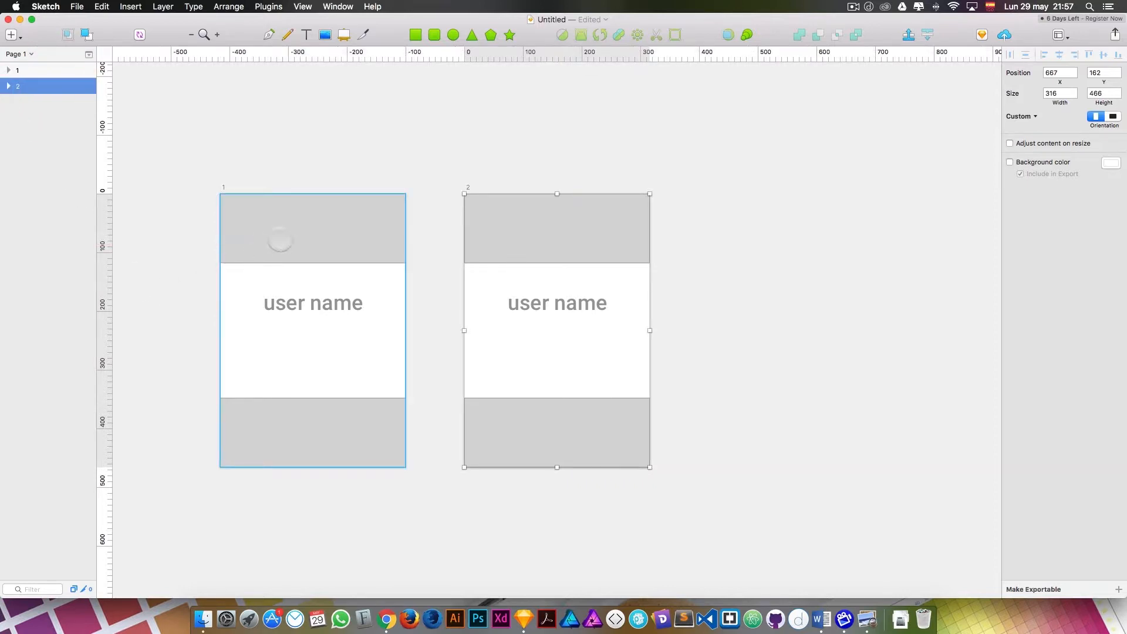
Step: Select the groups on artboards 1 and 2 in turn, and expand and collapse both artboards in the layer list
{"action": "left_click", "coordinate": [530, 243]}
{"action": "left_click", "coordinate": [360, 239]}
{"action": "left_click", "coordinate": [490, 234]}
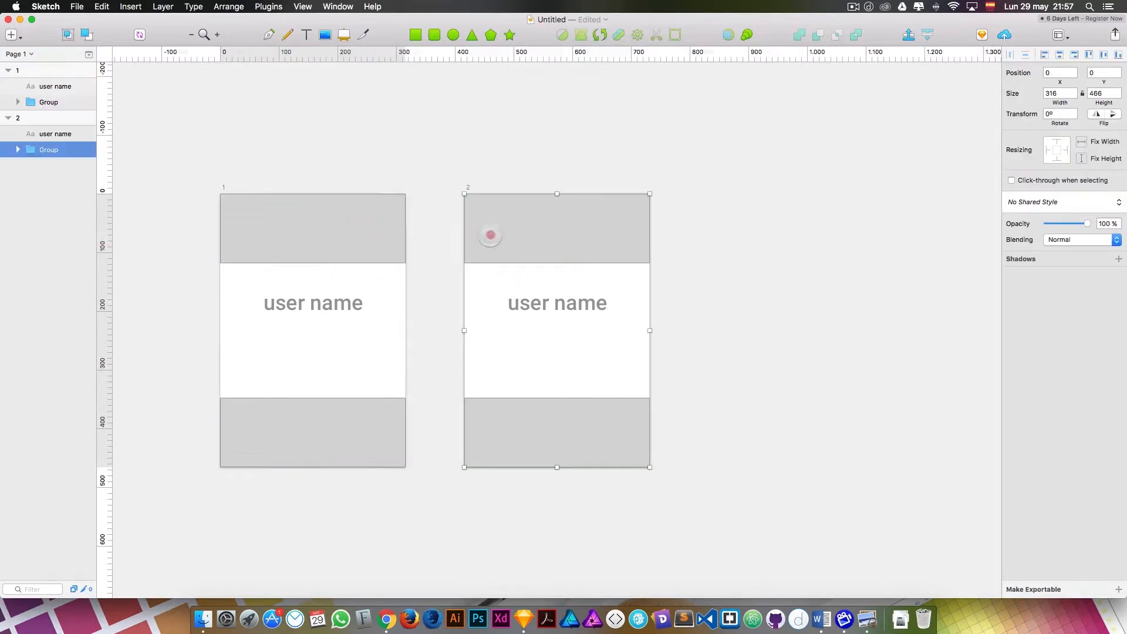
{"action": "key", "text": "space"}
{"action": "left_click", "coordinate": [8, 71], "text": "alt"}
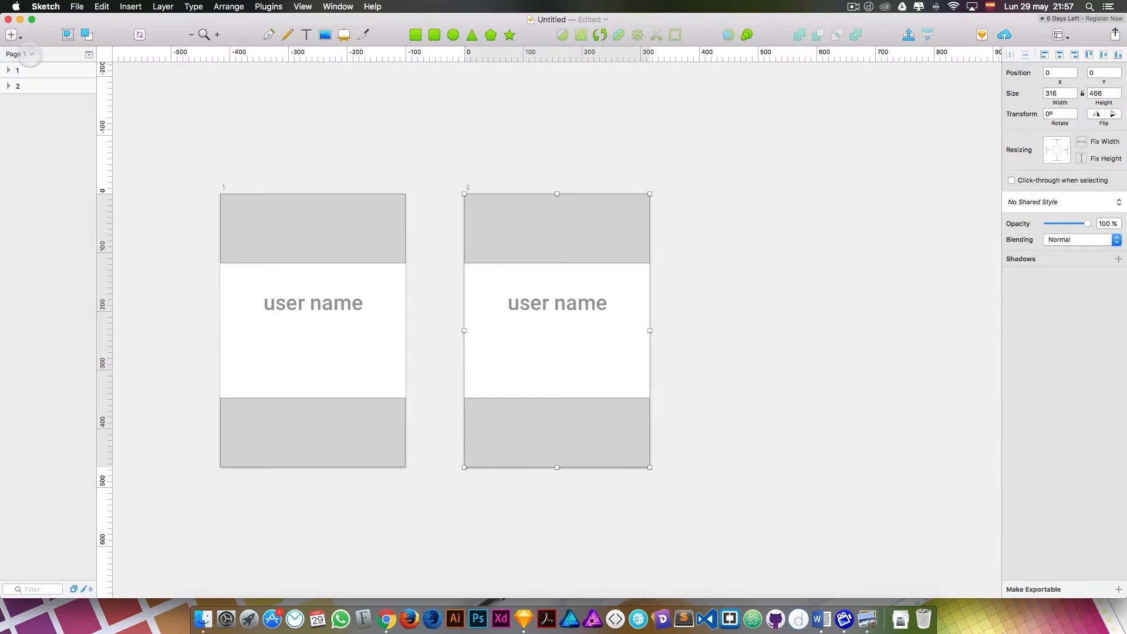
{"action": "left_click", "coordinate": [24, 56]}
{"action": "left_click", "coordinate": [7, 71]}
{"action": "left_click", "coordinate": [9, 118]}
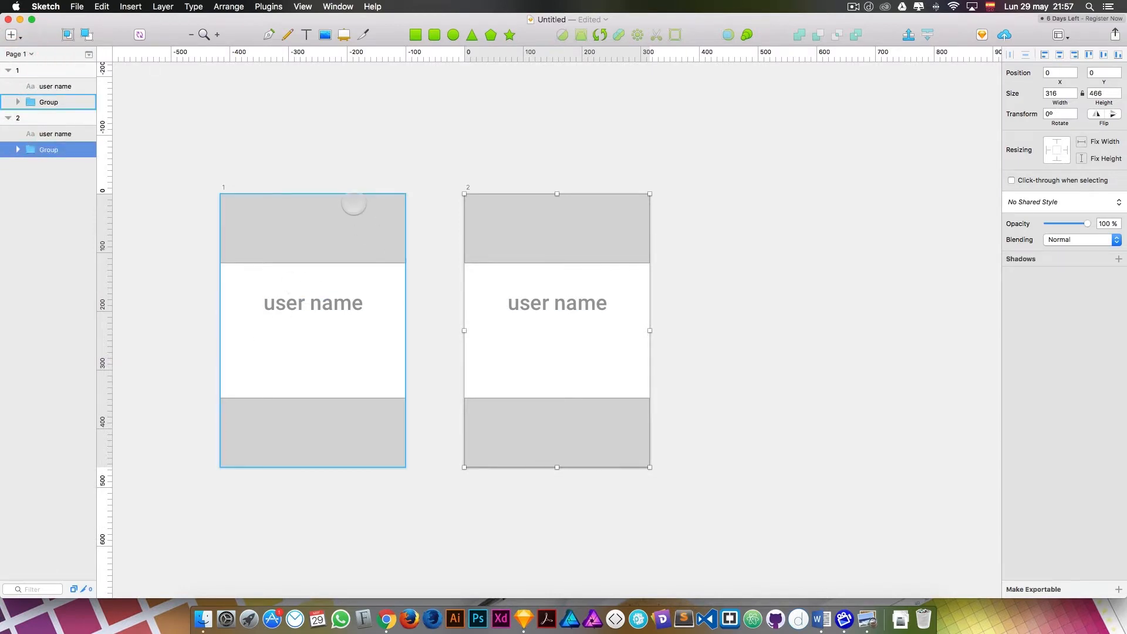
{"action": "left_click", "coordinate": [8, 118]}
{"action": "left_click", "coordinate": [8, 70]}
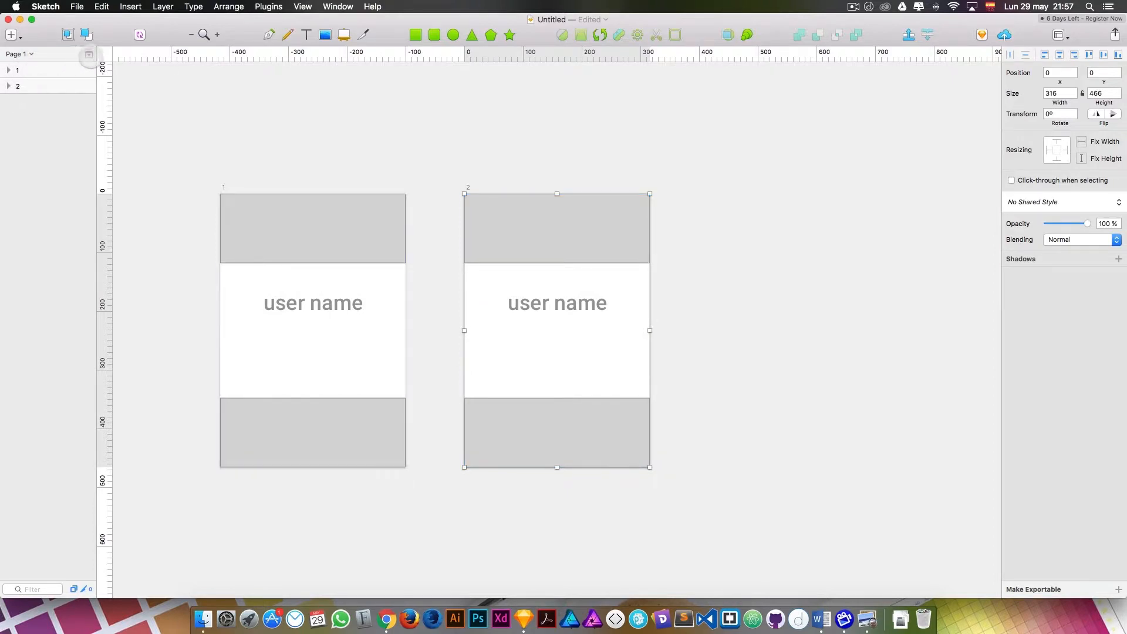
Step: Show the page list and rename Page 1 as Android
{"action": "left_click", "coordinate": [88, 54]}
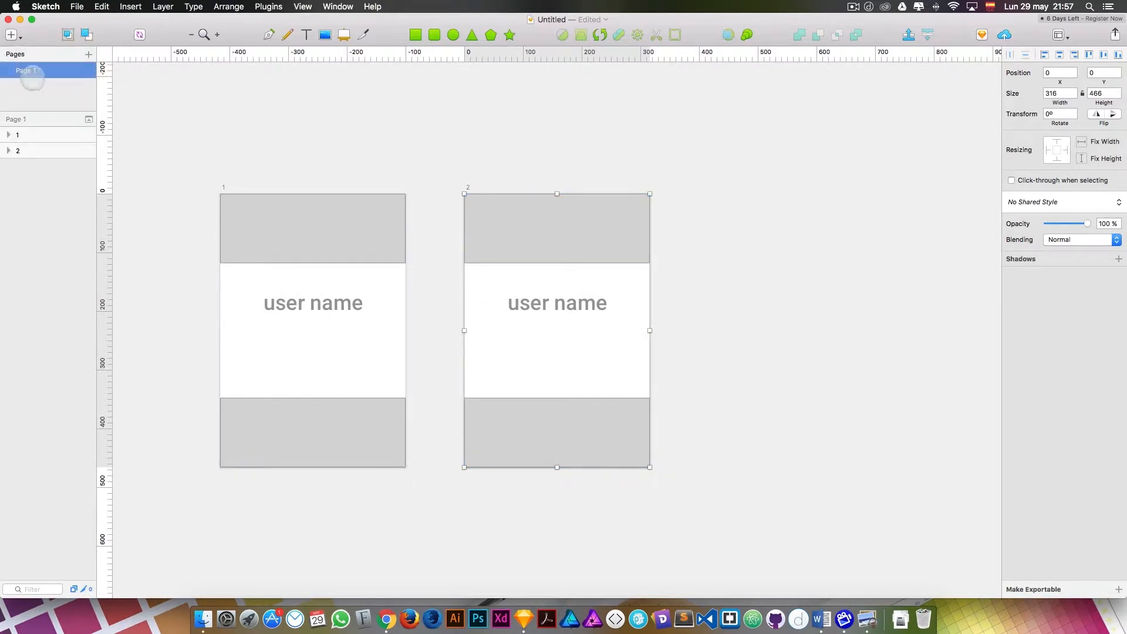
{"action": "double_click", "coordinate": [29, 72]}
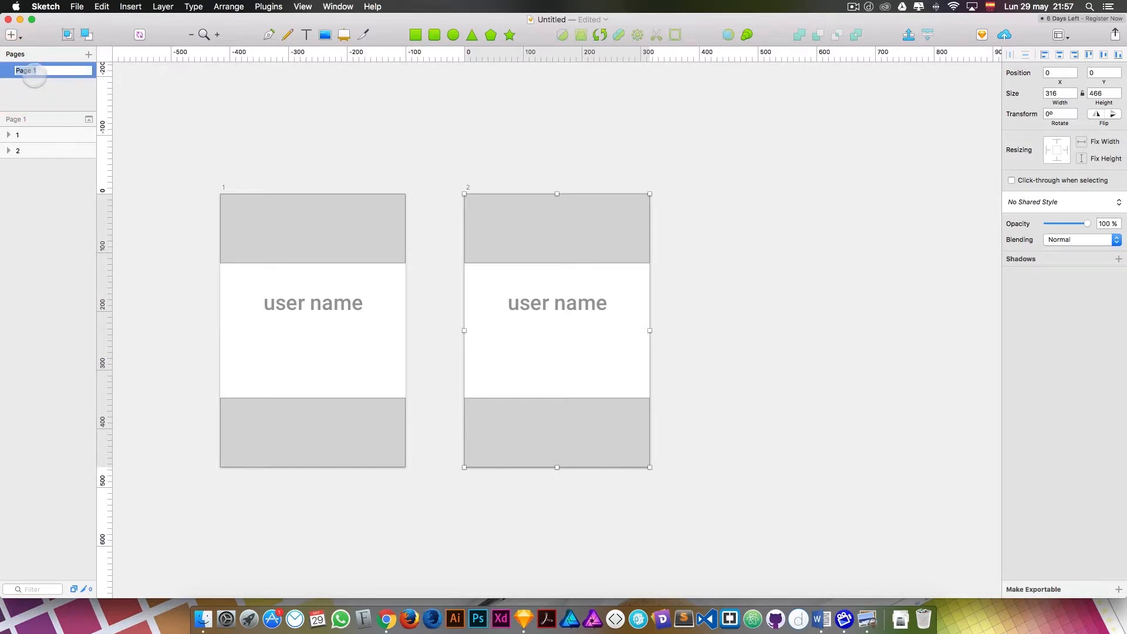
{"action": "type", "text": "An"}
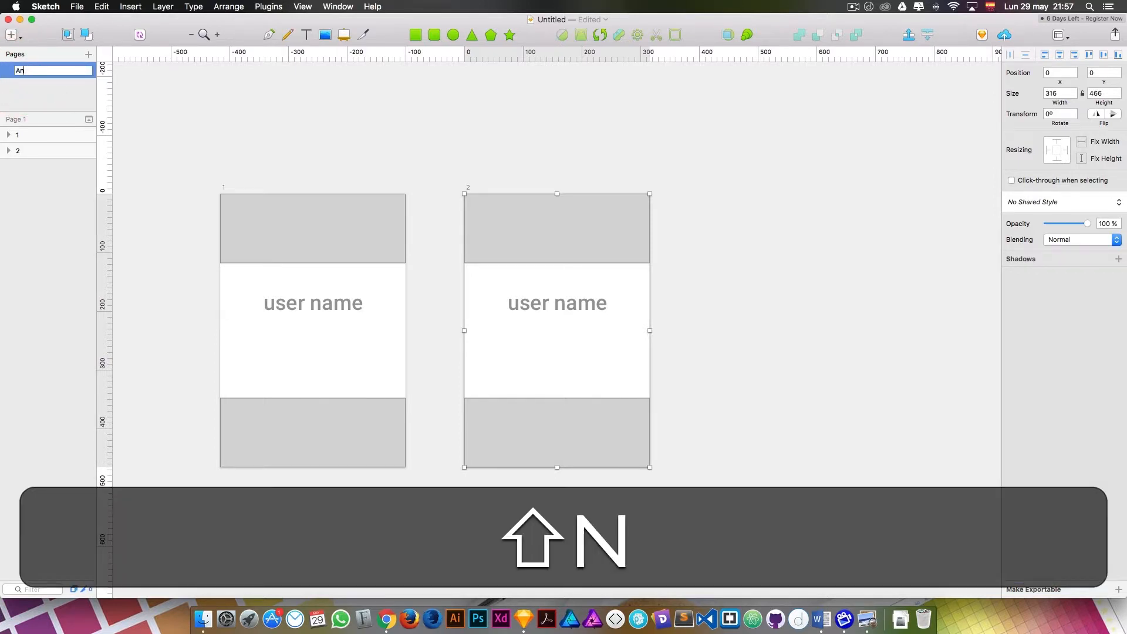
{"action": "type", "text": "droid"}
{"action": "key", "text": "Return"}
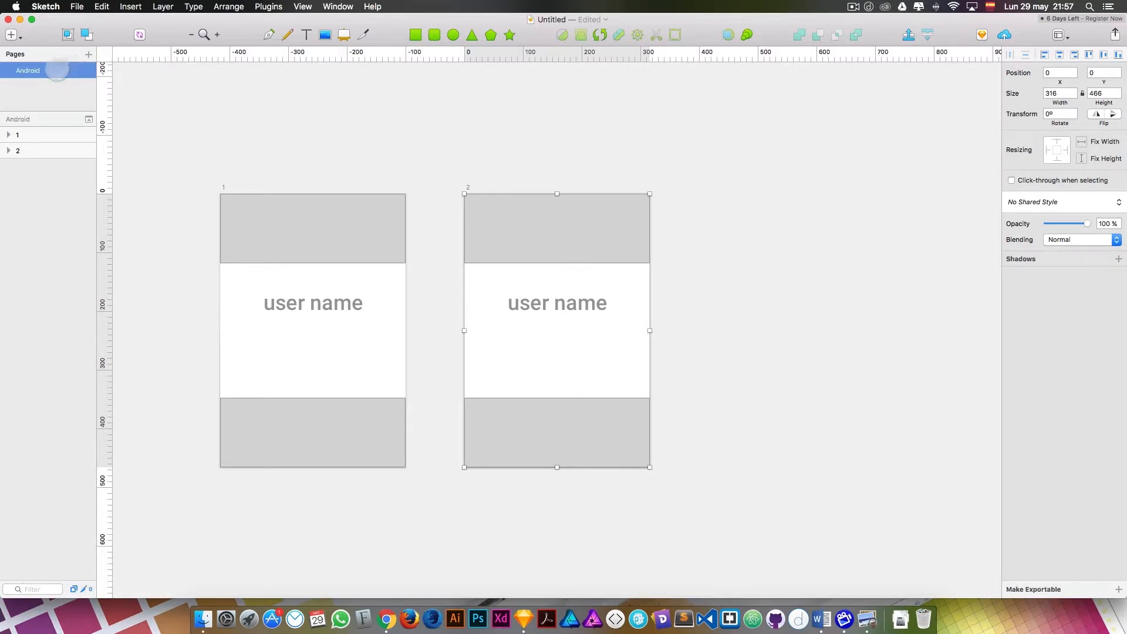
Step: Duplicate the Android page and rename the copy as IOS
{"action": "right_click", "coordinate": [56, 69]}
{"action": "left_click", "coordinate": [63, 71]}
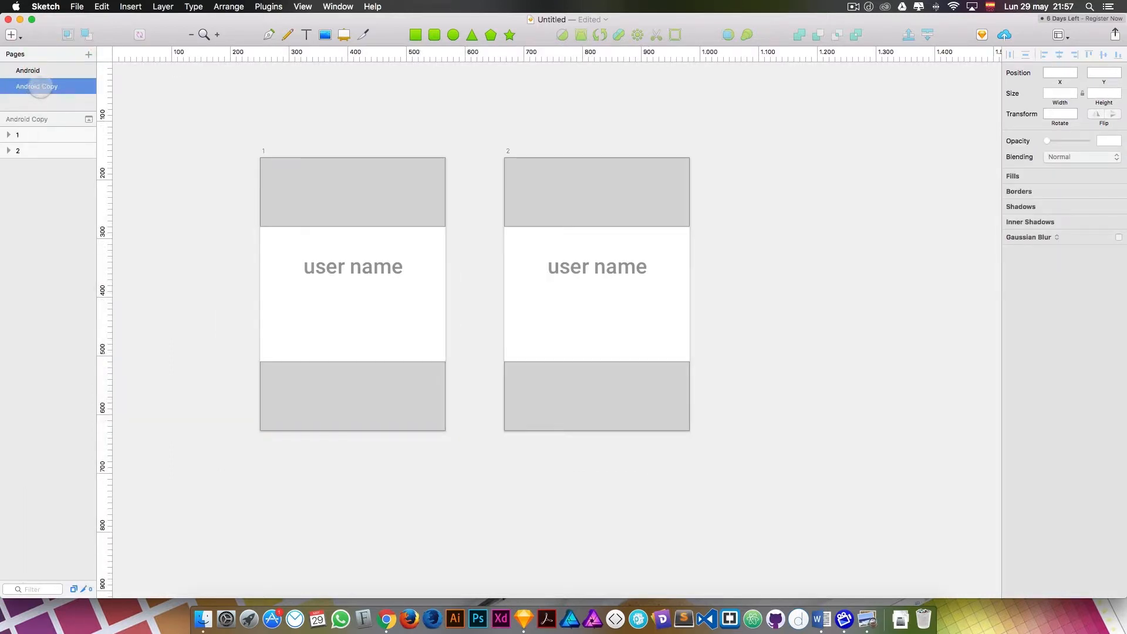
{"action": "double_click", "coordinate": [38, 86]}
{"action": "type", "text": "iOS"}
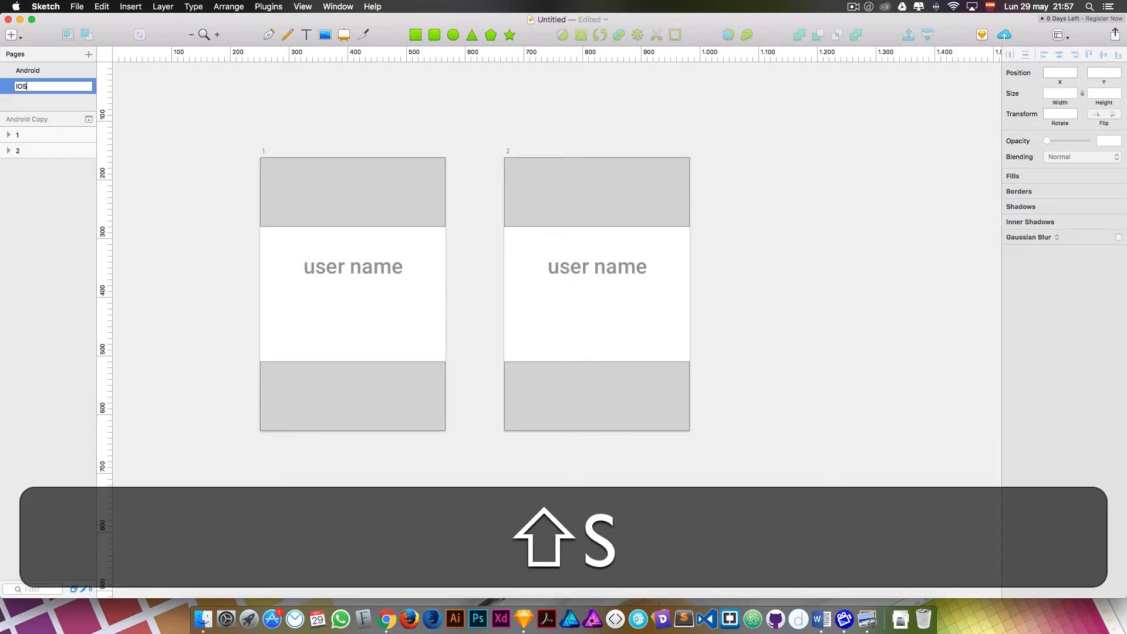
{"action": "key", "text": "Return"}
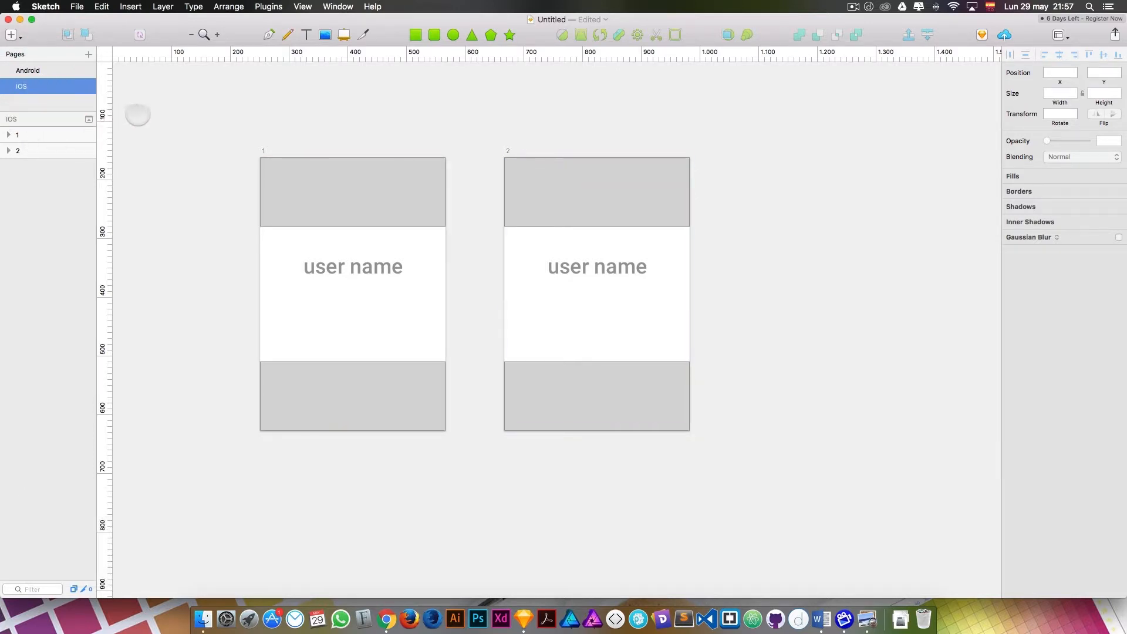
Step: Switch between the Android and IOS pages, and inspect the contents of artboards 1 and 2 on the IOS page
{"action": "left_click", "coordinate": [28, 70]}
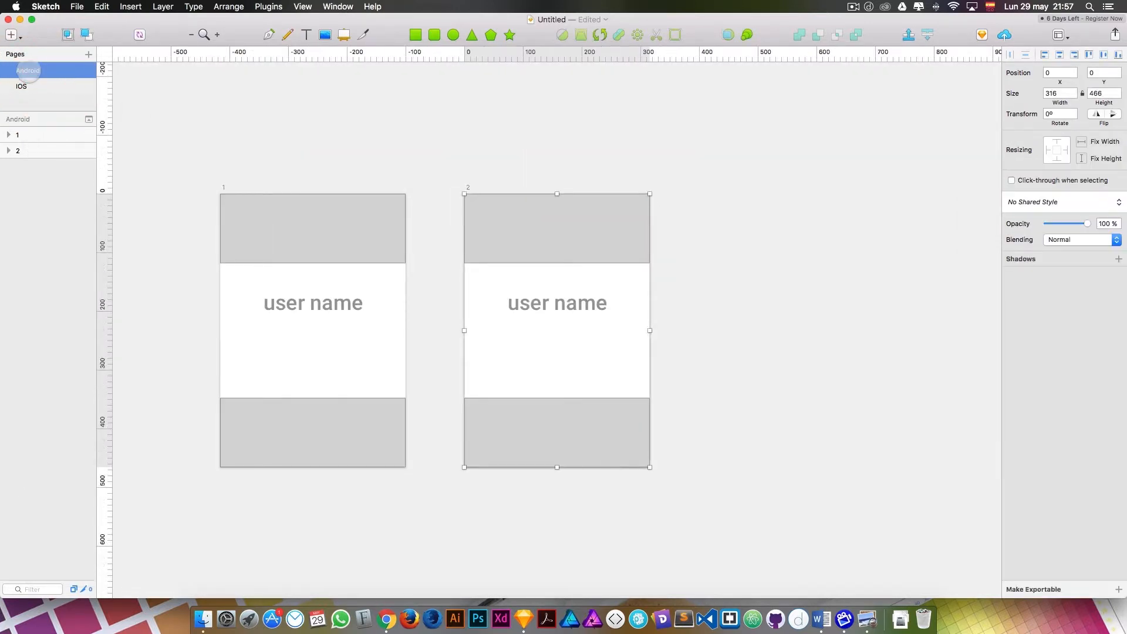
{"action": "left_click", "coordinate": [28, 86]}
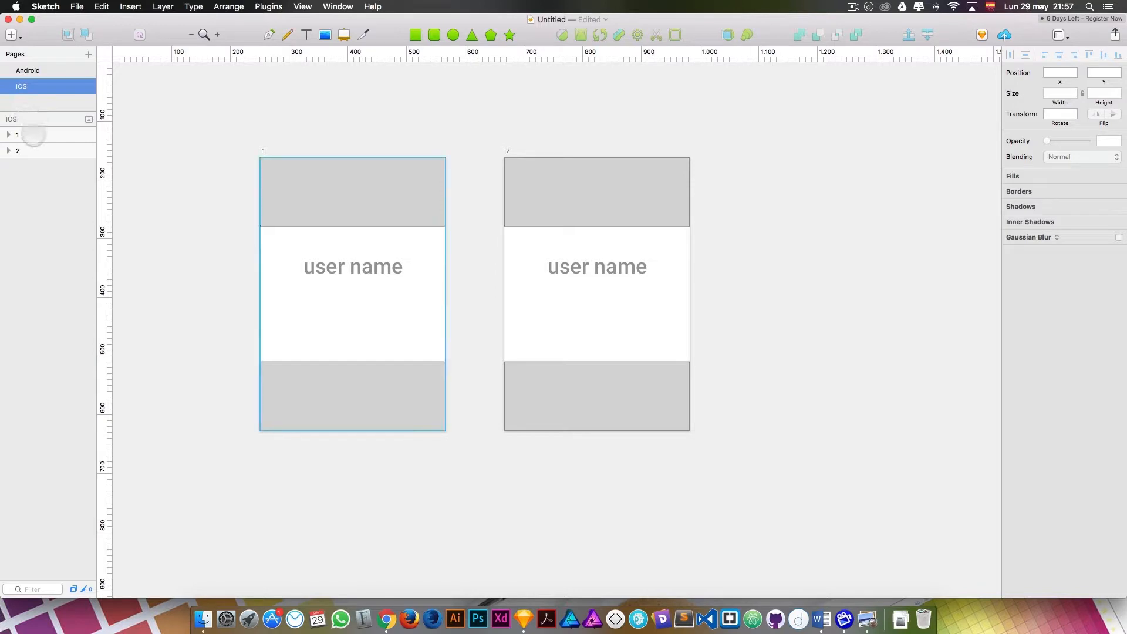
{"action": "left_click", "coordinate": [8, 134]}
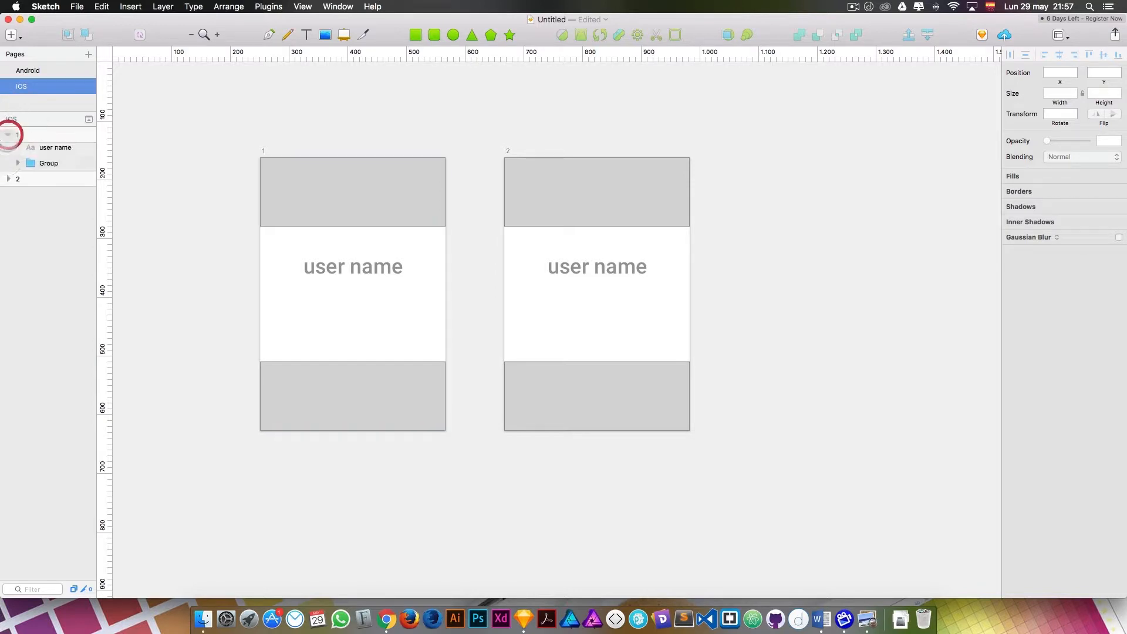
{"action": "left_click", "coordinate": [355, 244]}
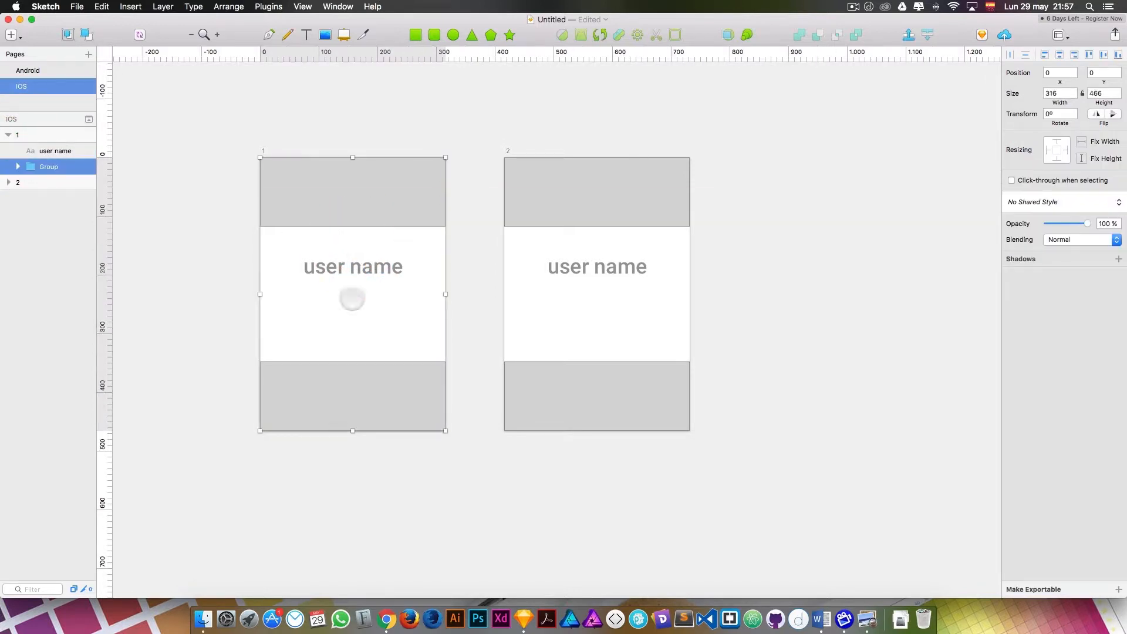
{"action": "left_click", "coordinate": [568, 234]}
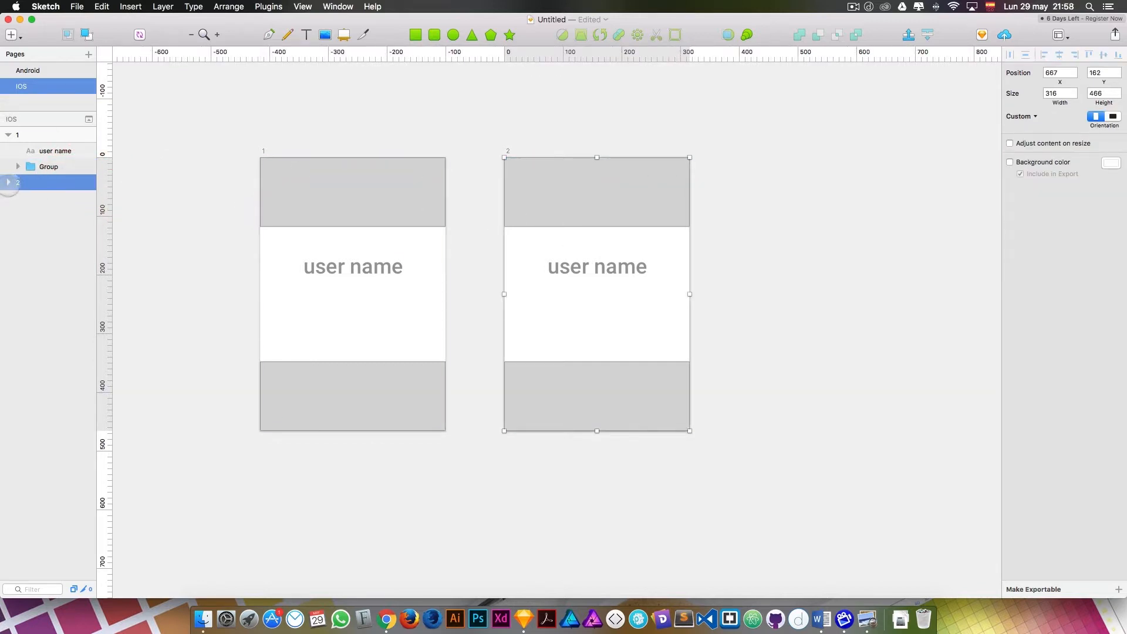
Step: Expand artboard 2 and its group, select the footer, header, group and user name layers in turn, and collapse the artboards
{"action": "left_click", "coordinate": [9, 183]}
{"action": "left_click", "coordinate": [18, 213]}
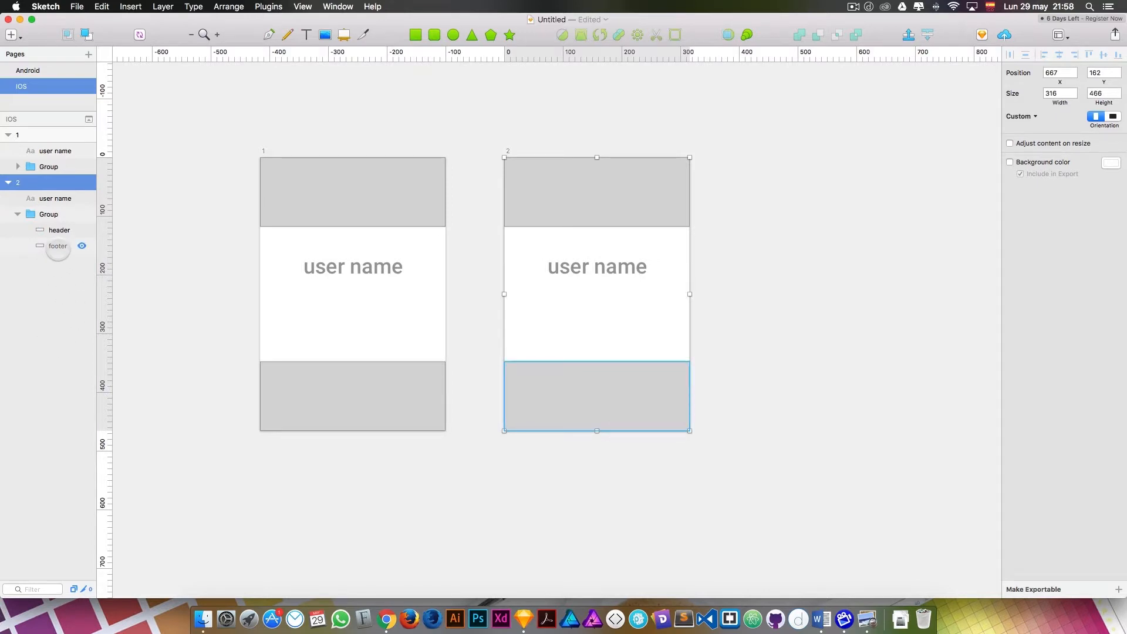
{"action": "left_click", "coordinate": [58, 247]}
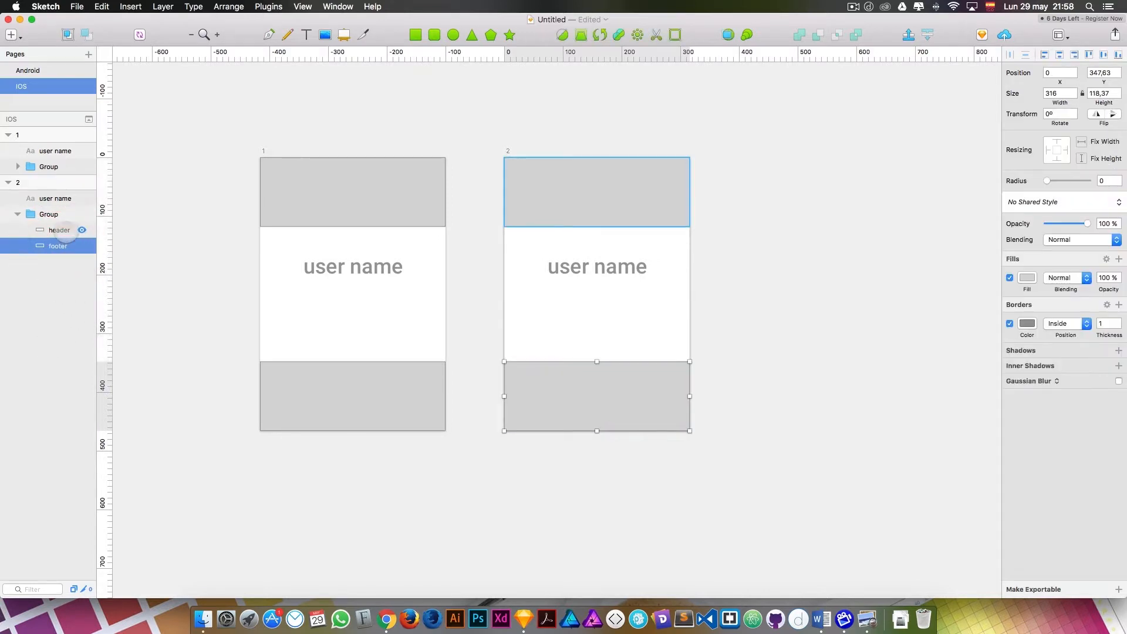
{"action": "left_click", "coordinate": [59, 230]}
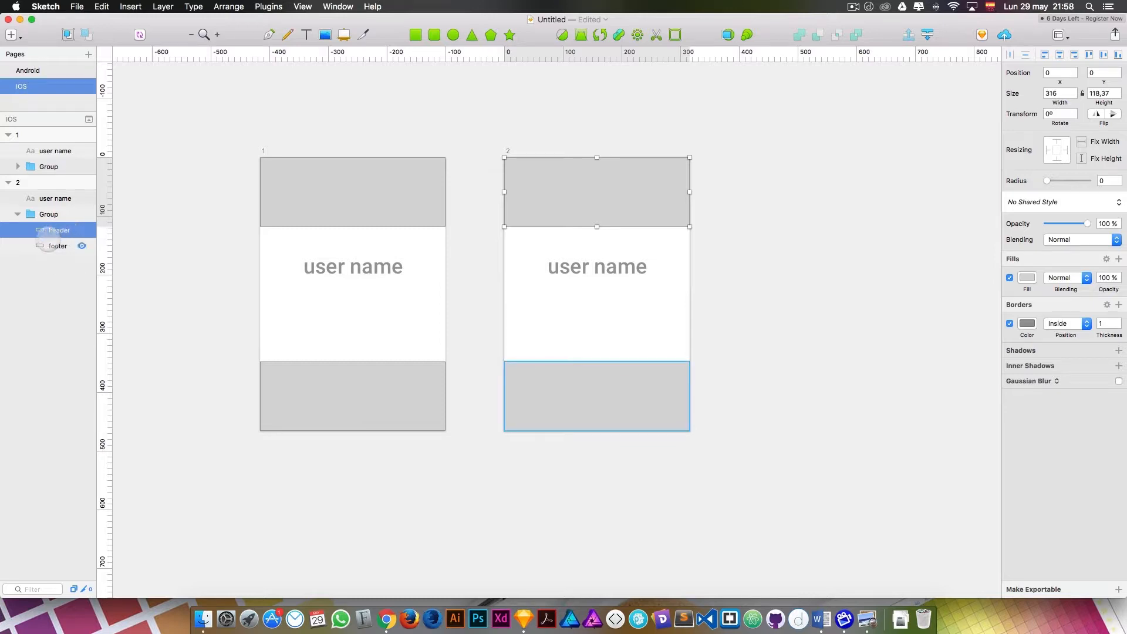
{"action": "left_click", "coordinate": [49, 215]}
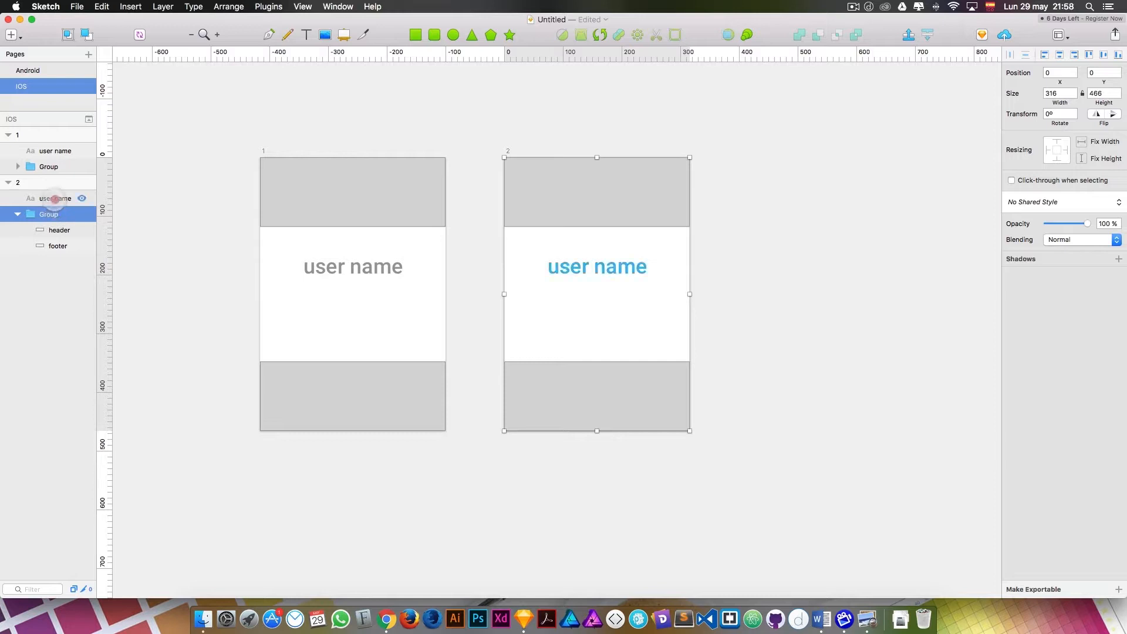
{"action": "left_click", "coordinate": [55, 199]}
{"action": "left_click_drag", "start_coordinate": [487, 136], "coordinate": [724, 473]}
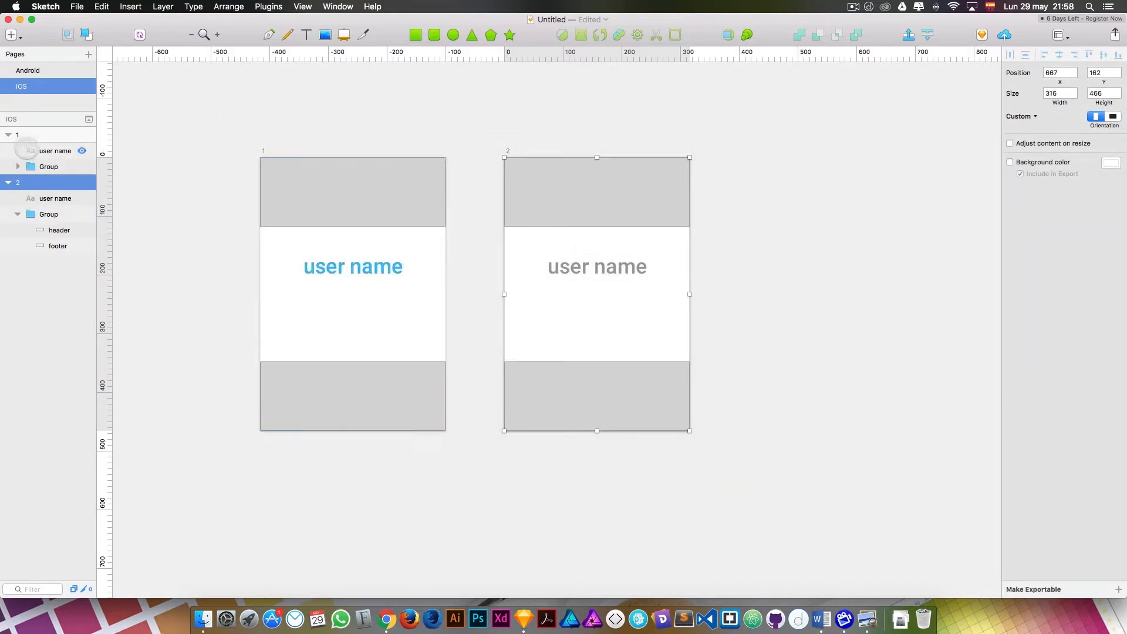
{"action": "left_click", "coordinate": [8, 134]}
{"action": "left_click", "coordinate": [9, 151]}
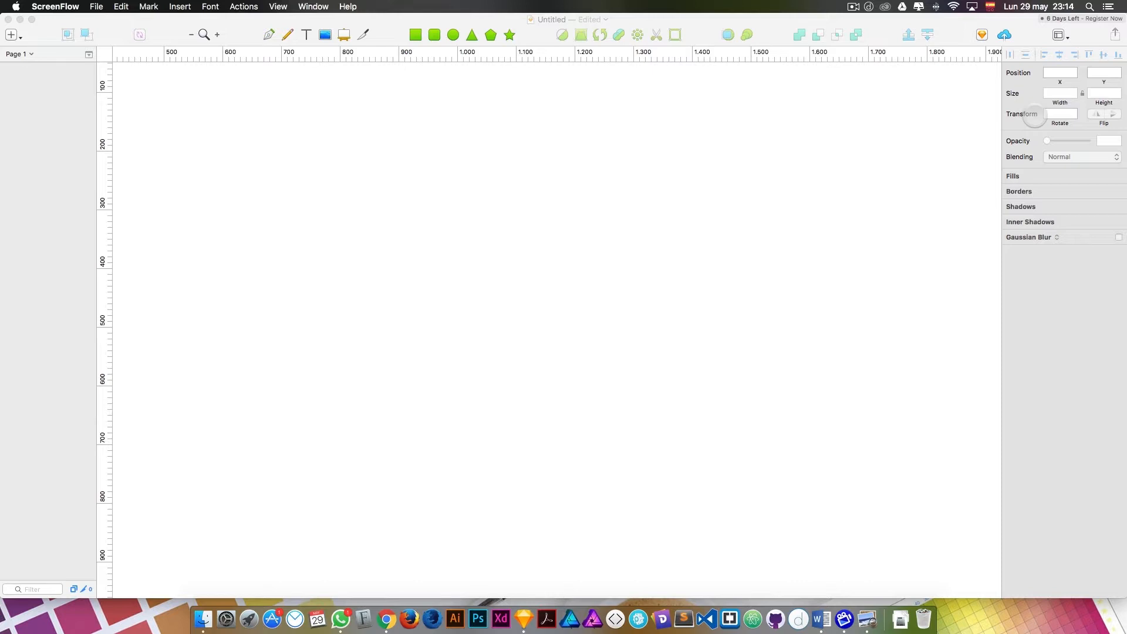
Step: Draw a rectangle about 389 by 197 on the empty page, deselect it and select it again
{"action": "left_click", "coordinate": [415, 35]}
{"action": "mouse_move", "coordinate": [304, 112]}
{"action": "left_mouse_down"}
{"action": "mouse_move", "coordinate": [316, 169]}
{"action": "mouse_move", "coordinate": [547, 222]}
{"action": "mouse_move", "coordinate": [532, 227]}
{"action": "left_mouse_up"}
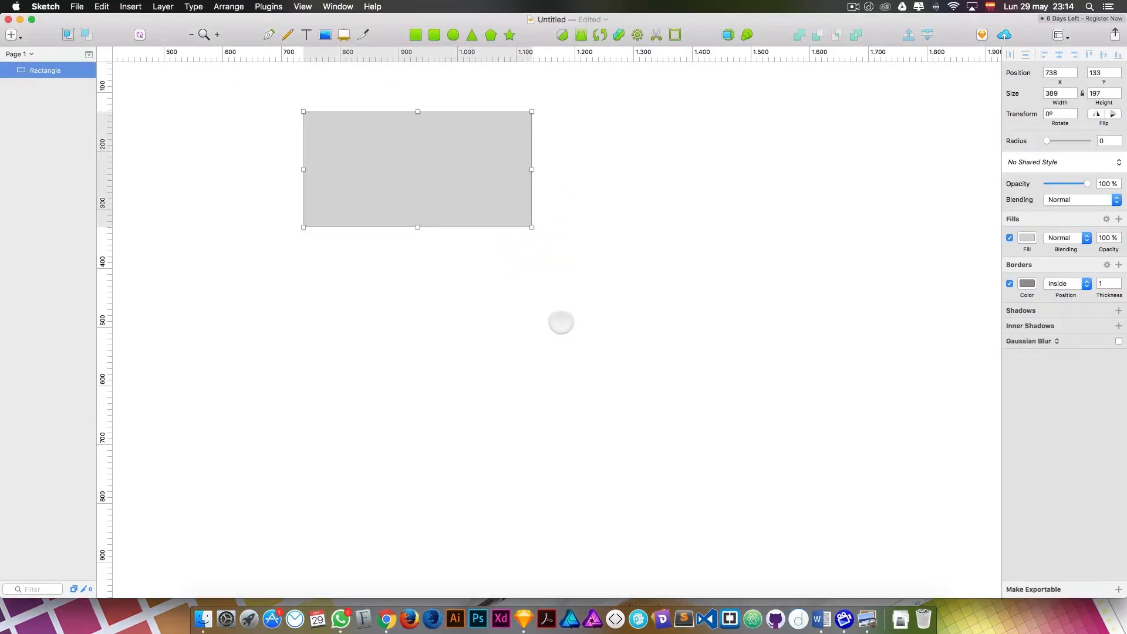
{"action": "left_click", "coordinate": [559, 306]}
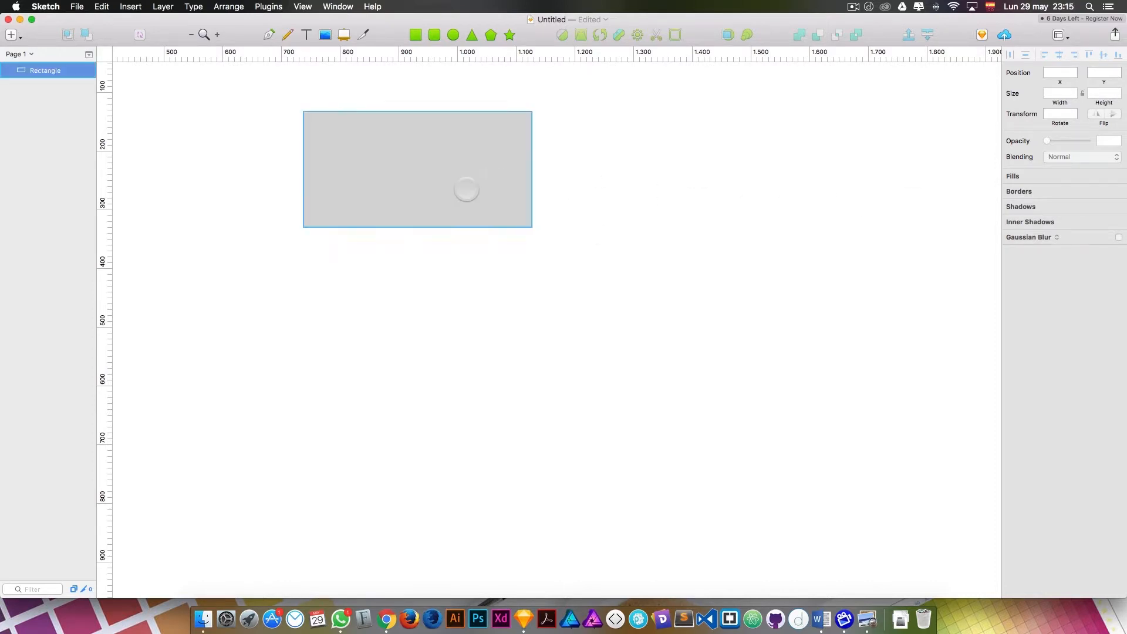
{"action": "left_click", "coordinate": [465, 189]}
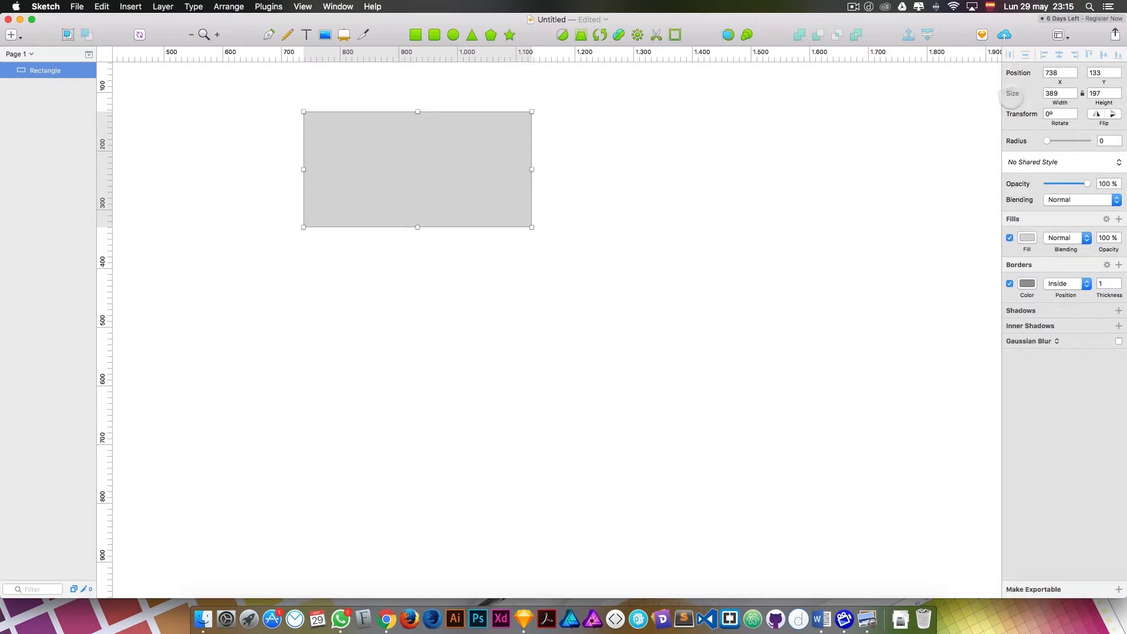
Step: Set the rectangle's X position to 599 and its width to 800
{"action": "left_click", "coordinate": [1060, 73]}
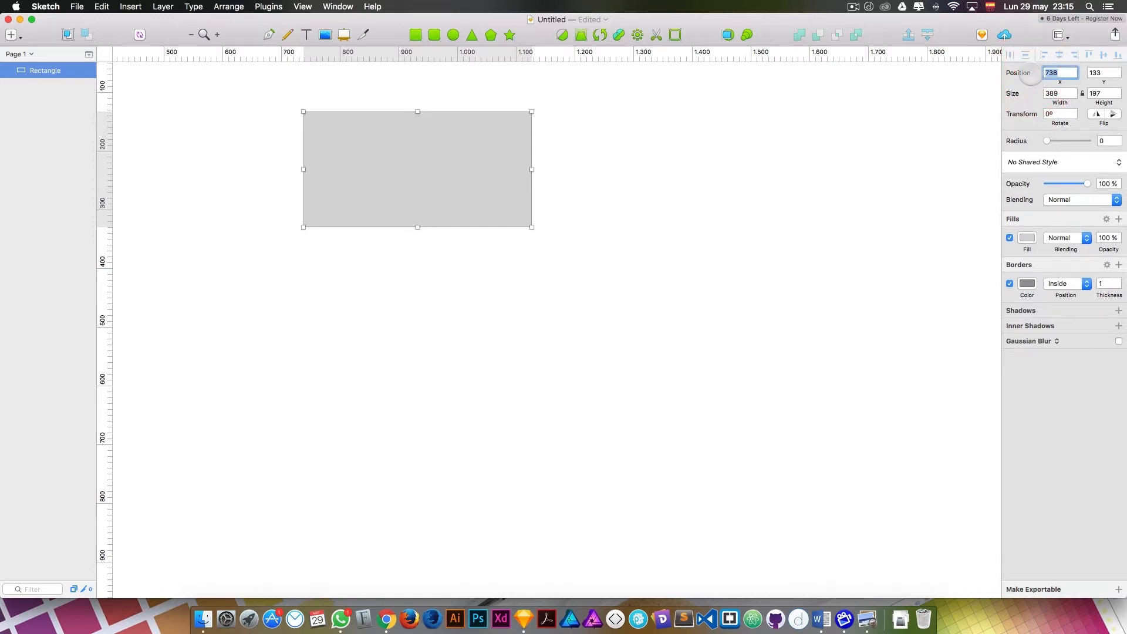
{"action": "type", "text": "599"}
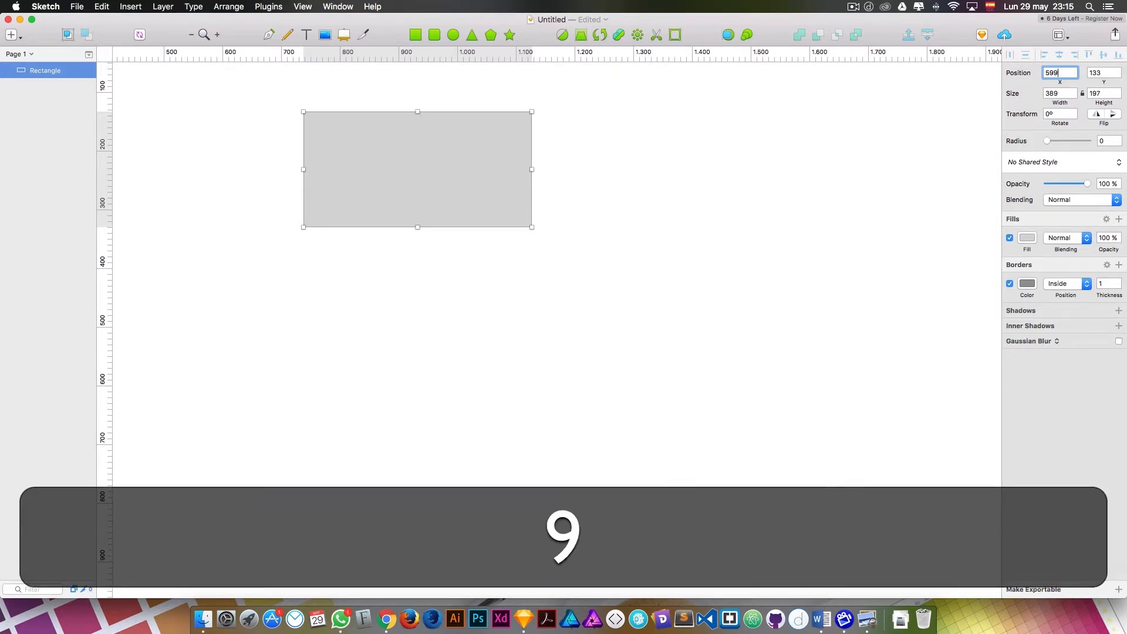
{"action": "key", "text": "Return"}
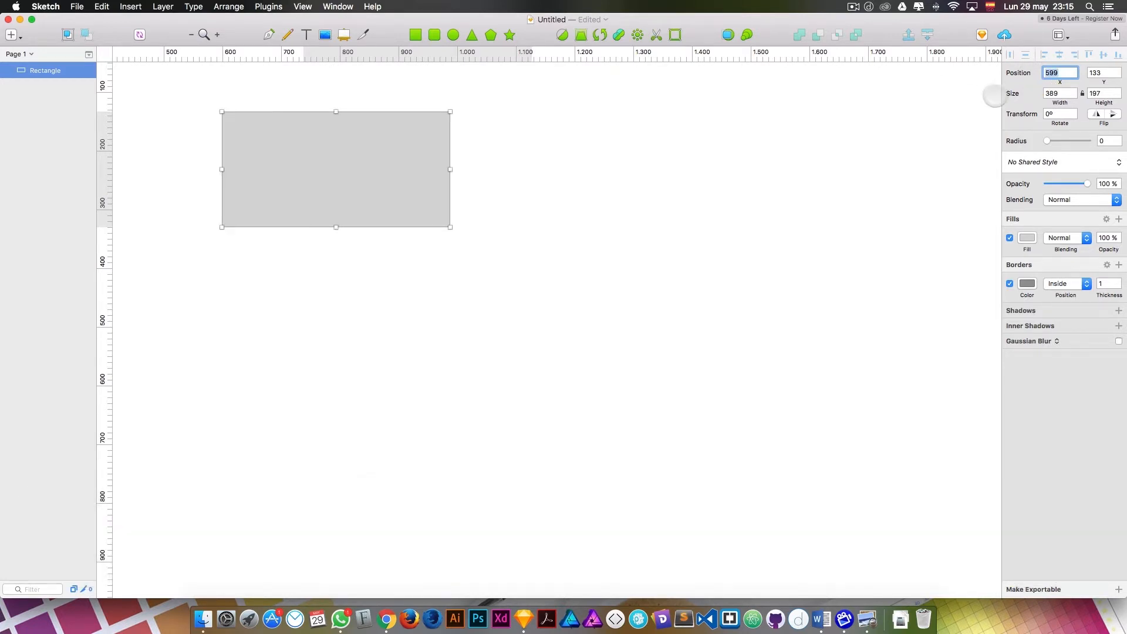
{"action": "left_click", "coordinate": [1044, 93]}
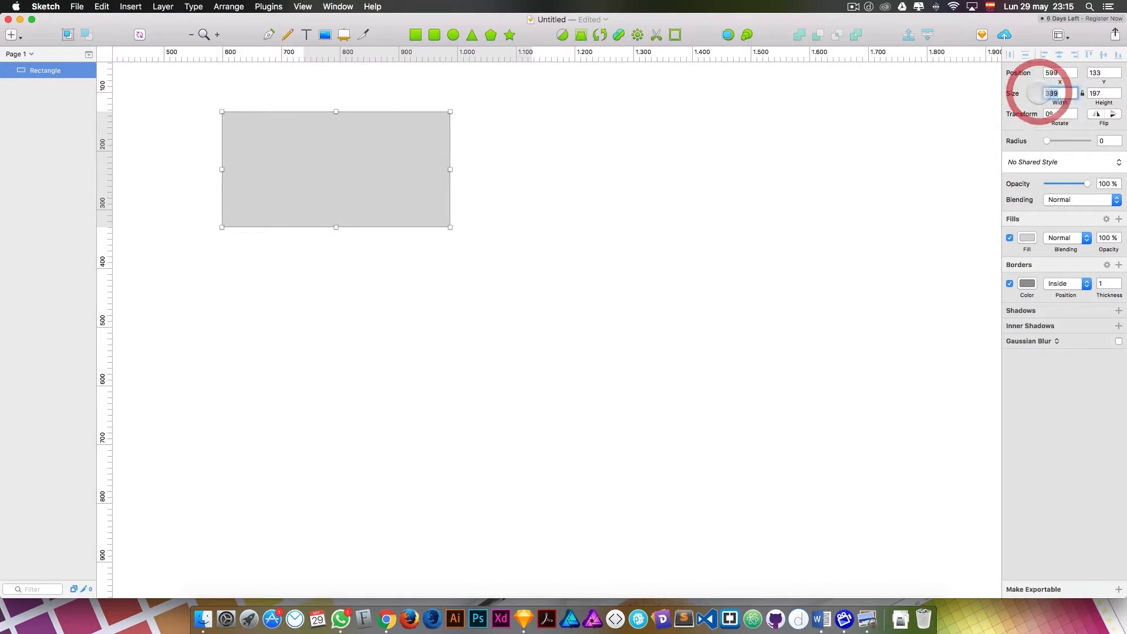
{"action": "type", "text": "800"}
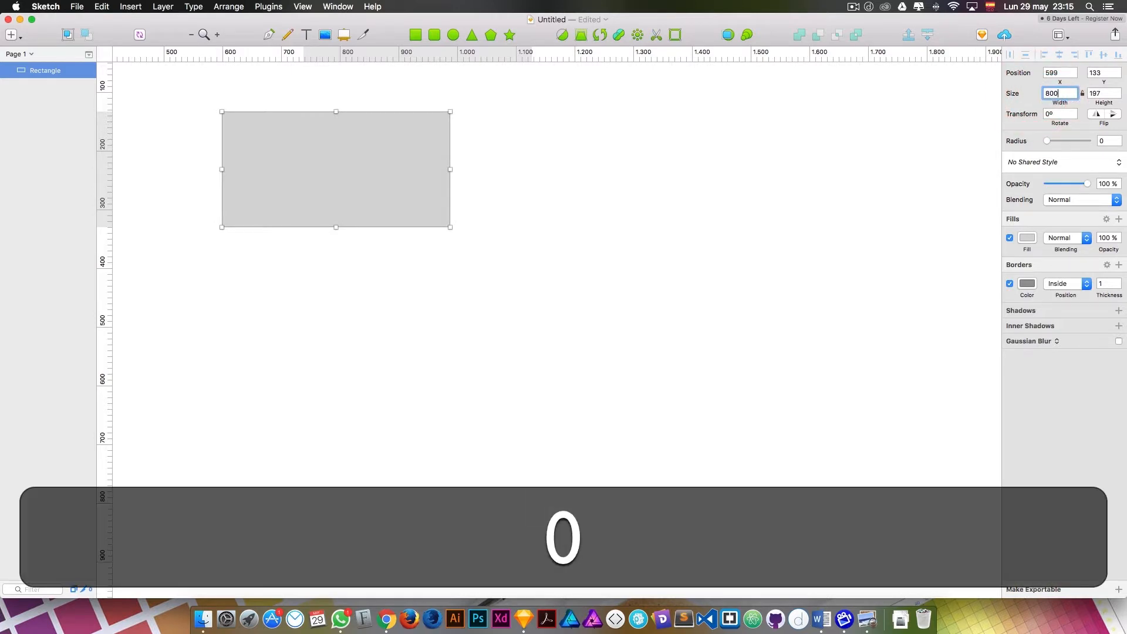
{"action": "key", "text": "Return"}
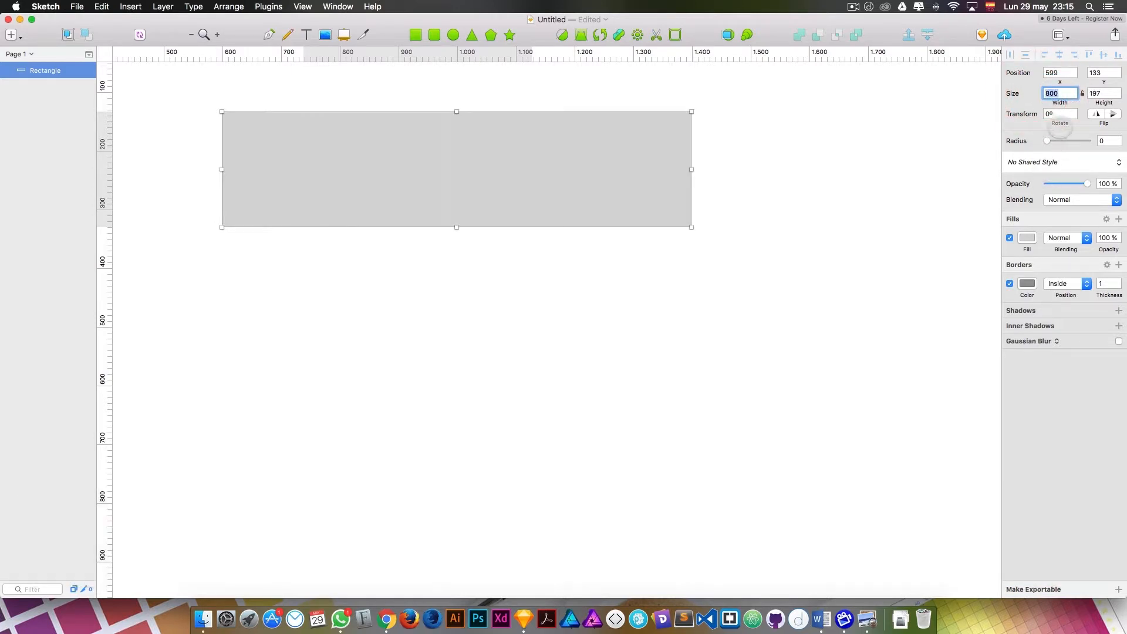
Step: Round the rectangle's corners to a radius of 65, toggle its fill off and on, and set the fill color to dark red A93030
{"action": "left_click_drag", "start_coordinate": [1047, 141], "coordinate": [1081, 142]}
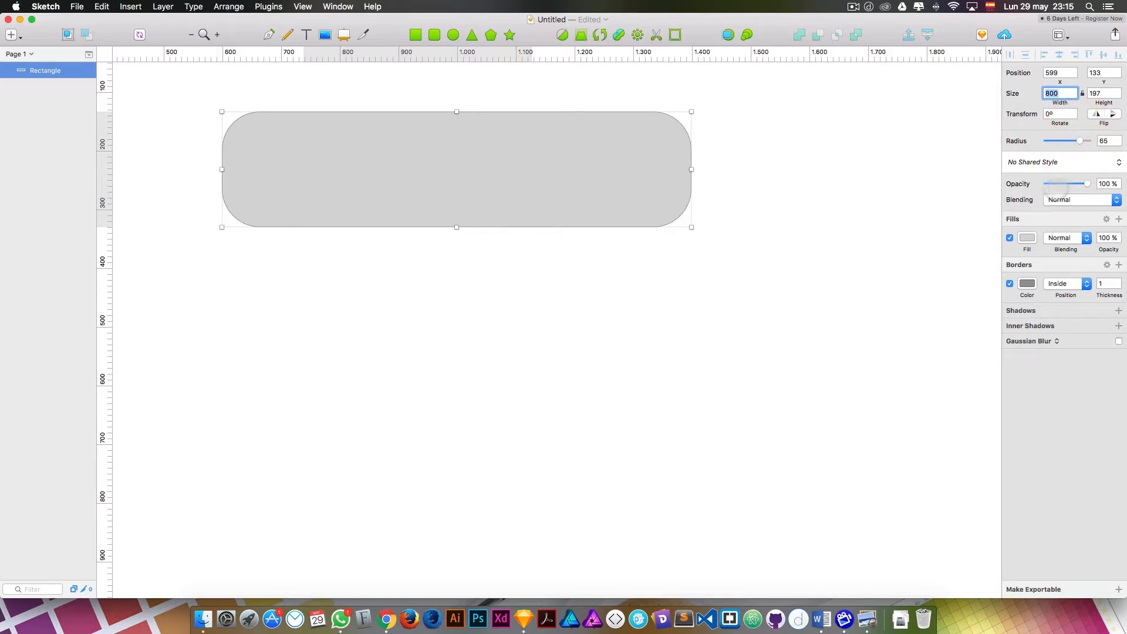
{"action": "left_click", "coordinate": [1010, 237]}
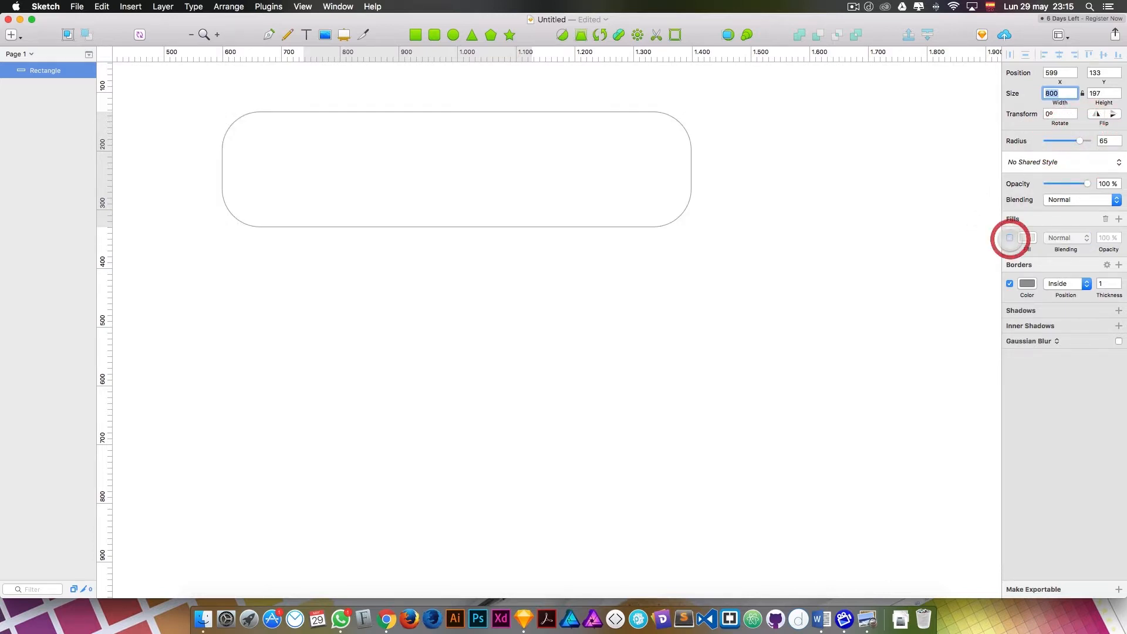
{"action": "left_click", "coordinate": [1009, 238]}
{"action": "left_click", "coordinate": [1027, 238]}
{"action": "left_click", "coordinate": [1089, 304]}
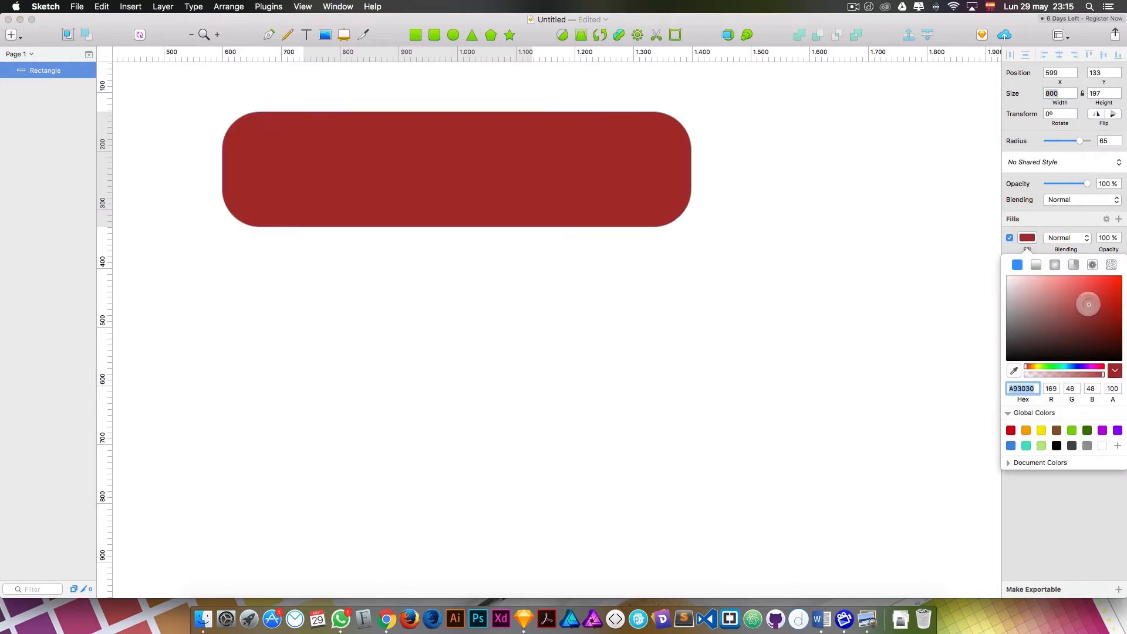
{"action": "left_click", "coordinate": [904, 251]}
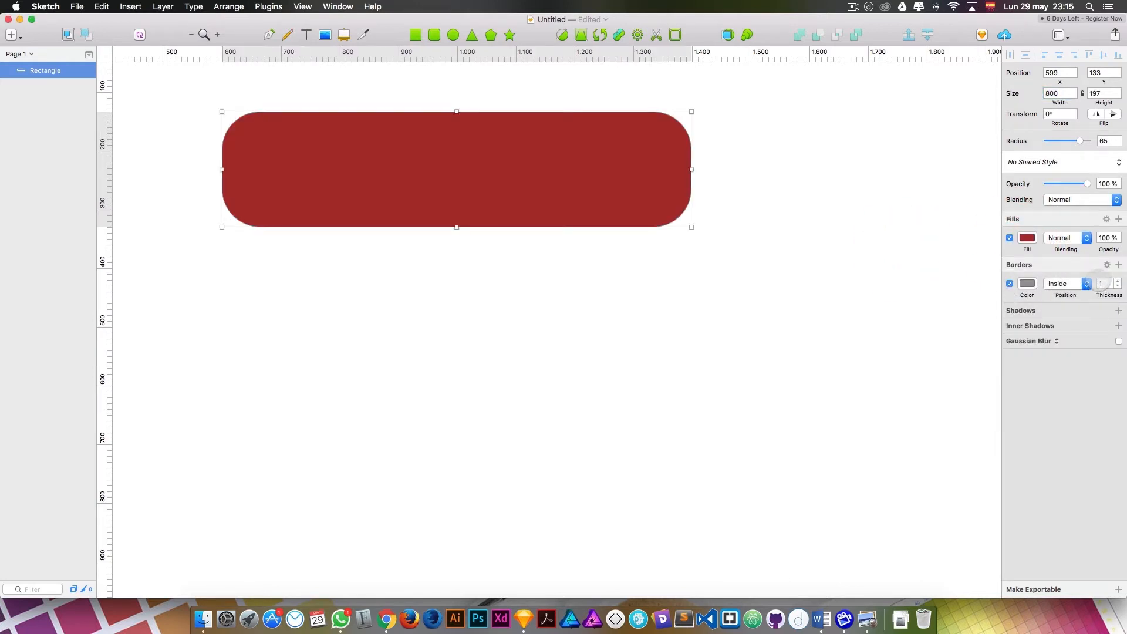
Step: Increase the rectangle's border thickness to 13, and try the border positions before setting it to Outside
{"action": "left_click", "coordinate": [1116, 280]}
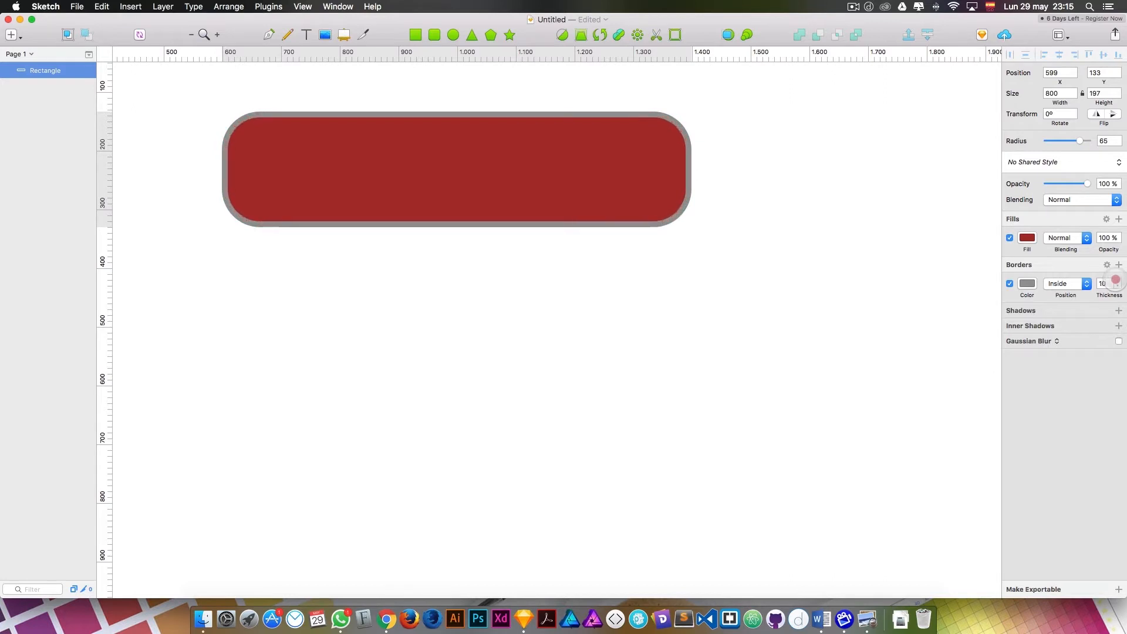
{"action": "left_click", "coordinate": [1086, 286]}
{"action": "left_click", "coordinate": [1066, 274]}
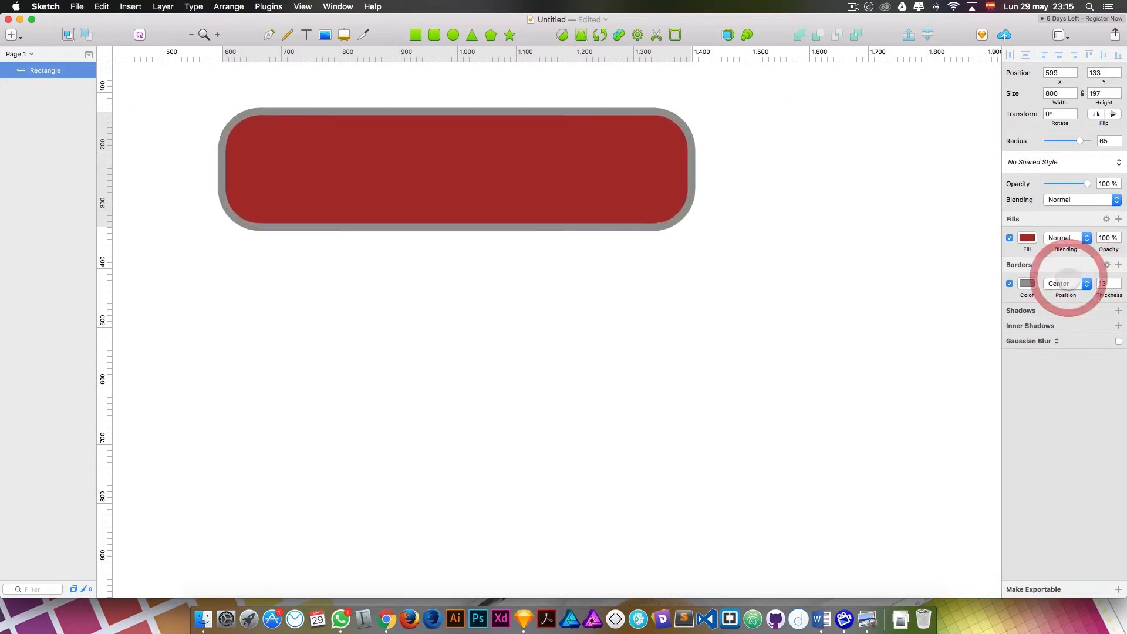
{"action": "left_click", "coordinate": [1082, 285]}
{"action": "left_click", "coordinate": [1061, 292]}
{"action": "left_click", "coordinate": [1077, 286]}
{"action": "left_click", "coordinate": [1060, 302]}
Step: Add a shadow to the rectangle with a Y offset of 4, and raise its X offset from 4 to 26
{"action": "left_click", "coordinate": [1118, 310]}
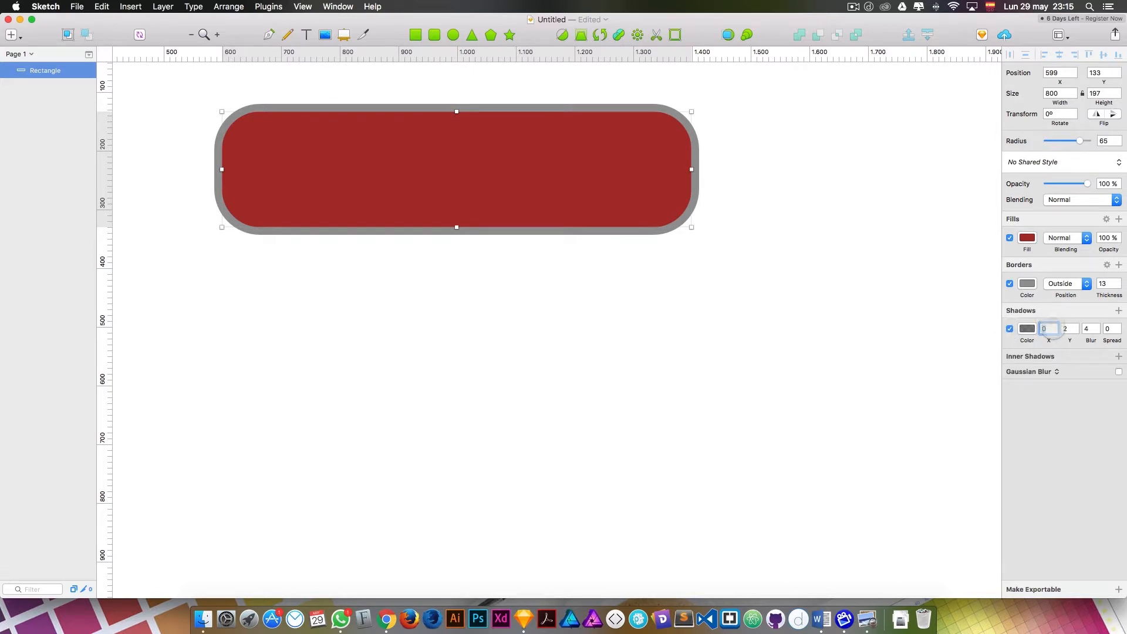
{"action": "type", "text": "4"}
{"action": "key", "text": "Tab"}
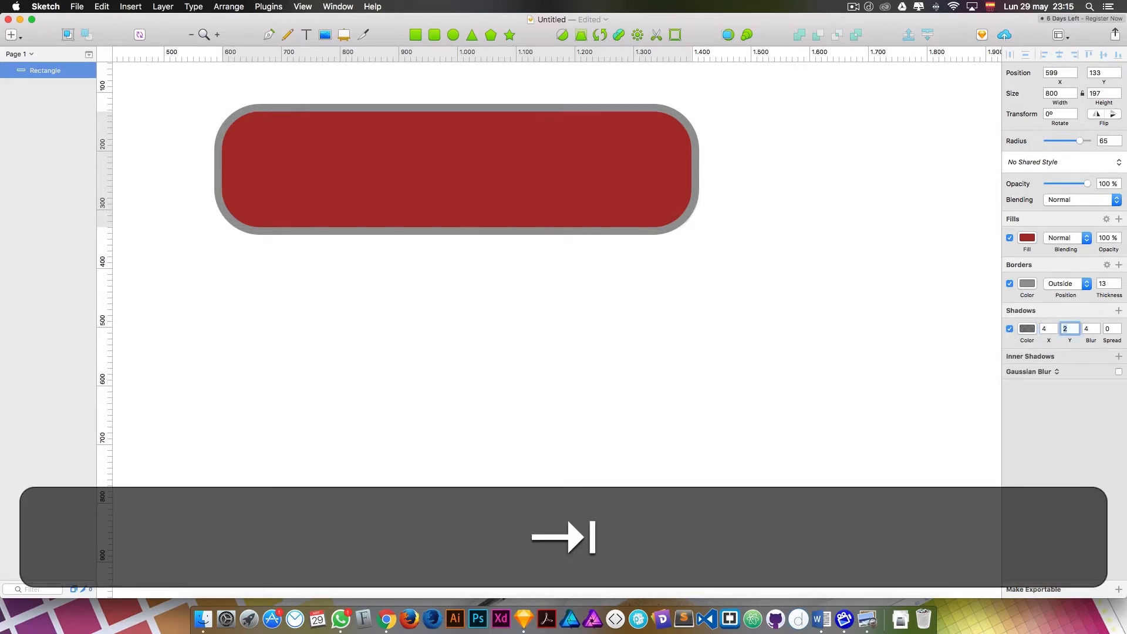
{"action": "type", "text": "4"}
{"action": "key", "text": "Tab"}
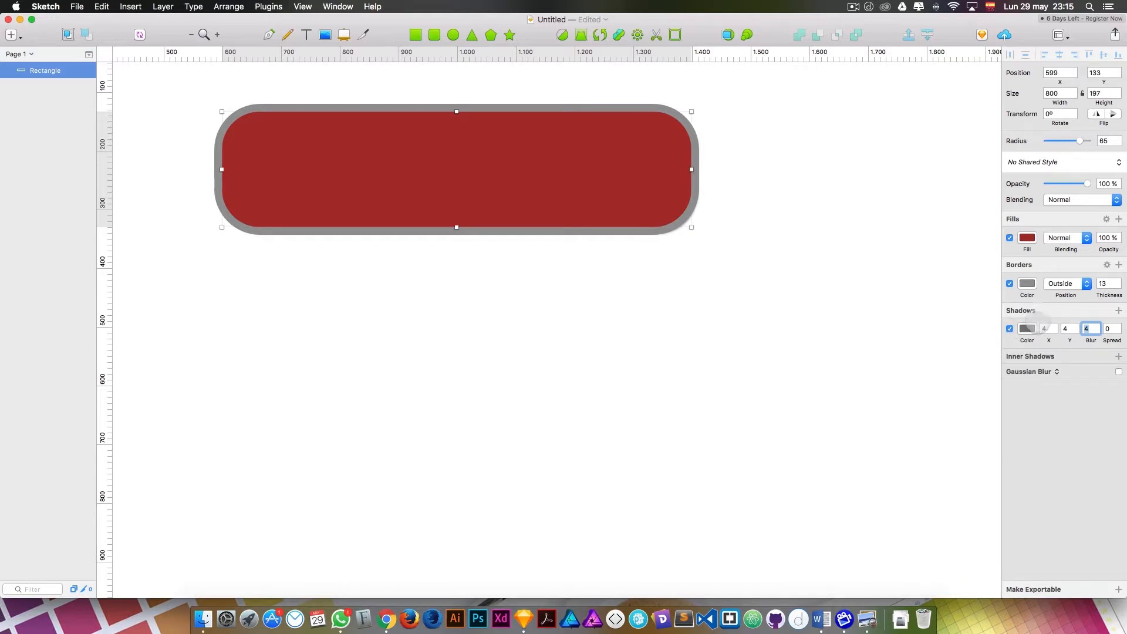
{"action": "left_click", "coordinate": [1055, 327]}
{"action": "left_click", "coordinate": [1055, 326]}
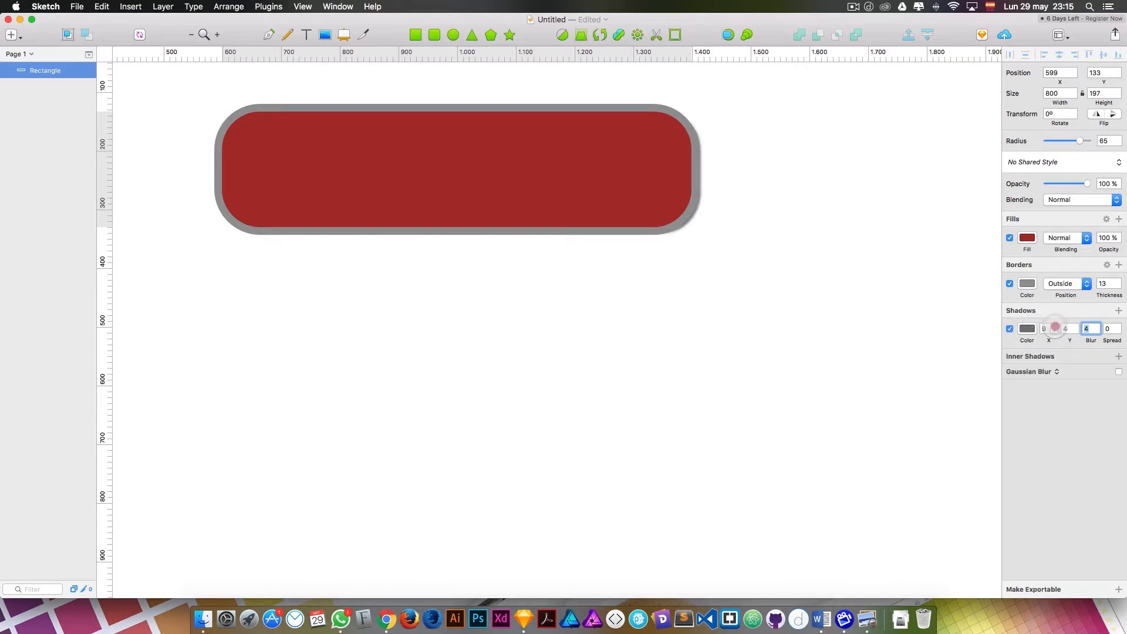
{"action": "left_click_drag", "start_coordinate": [1055, 327], "coordinate": [1055, 328]}
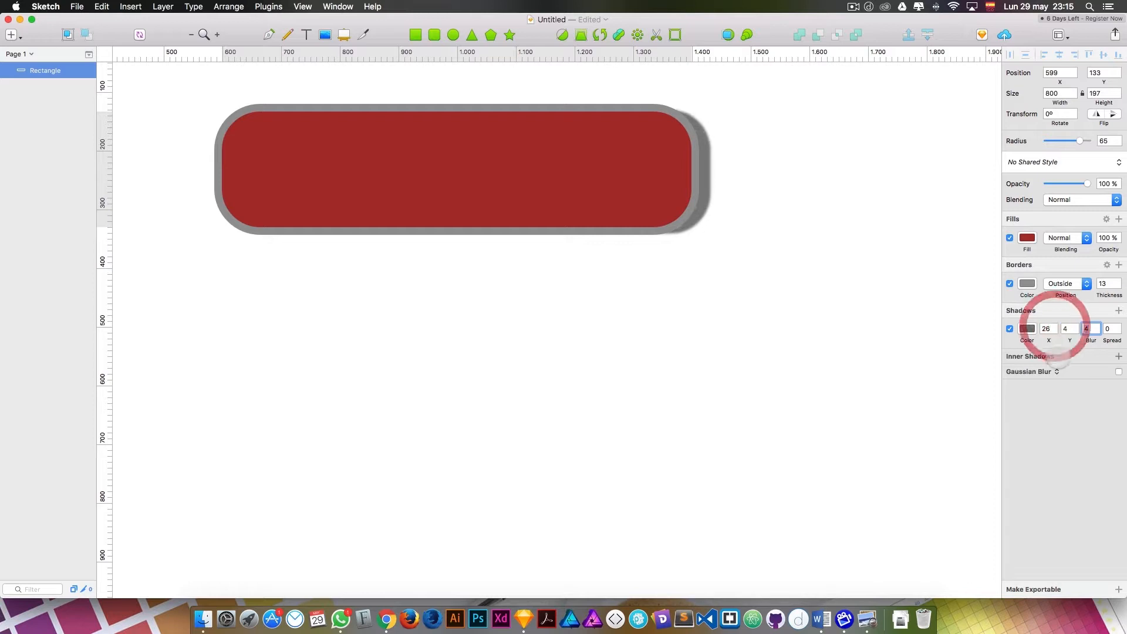
Step: Add an inner shadow to the rectangle with X, Y and blur all set to 10
{"action": "left_click", "coordinate": [1118, 356]}
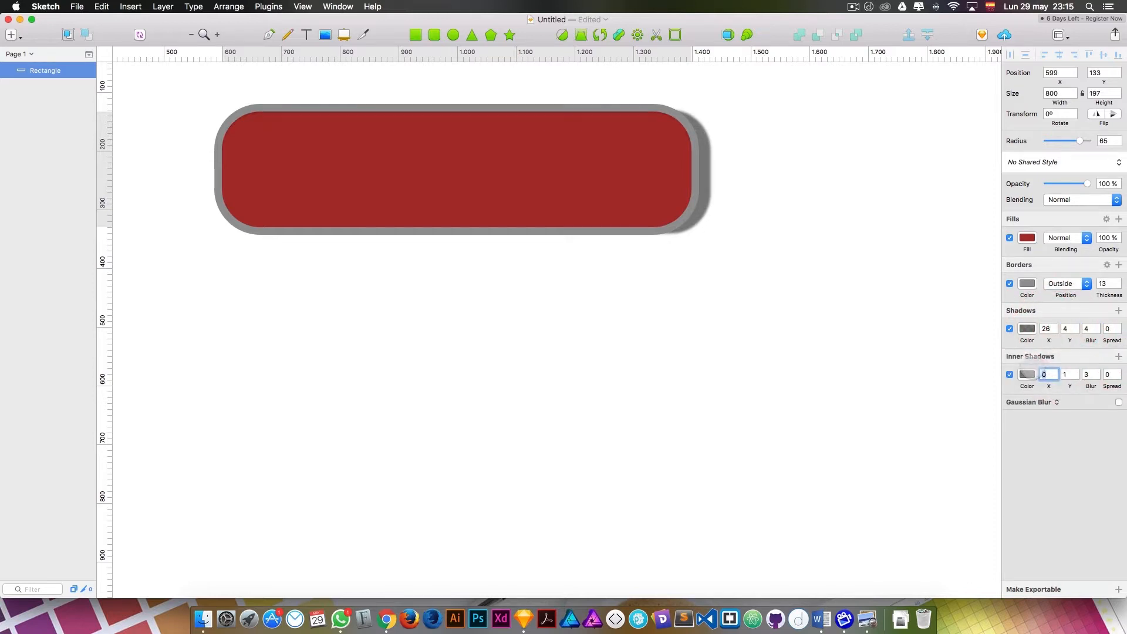
{"action": "left_click", "coordinate": [1044, 376]}
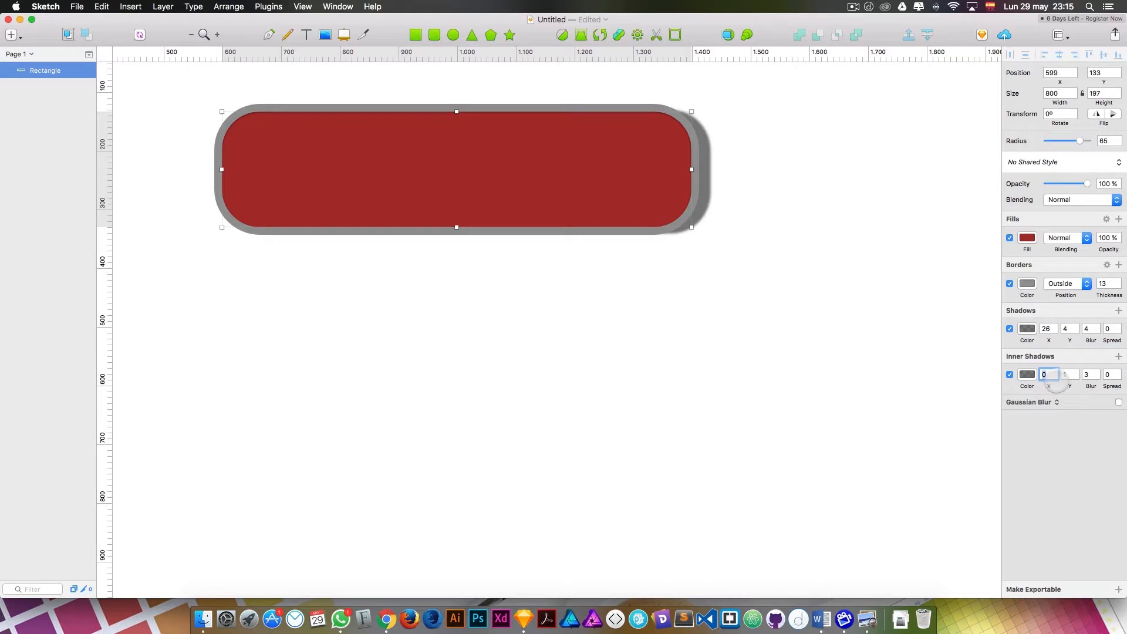
{"action": "type", "text": "10"}
{"action": "key", "text": "Tab"}
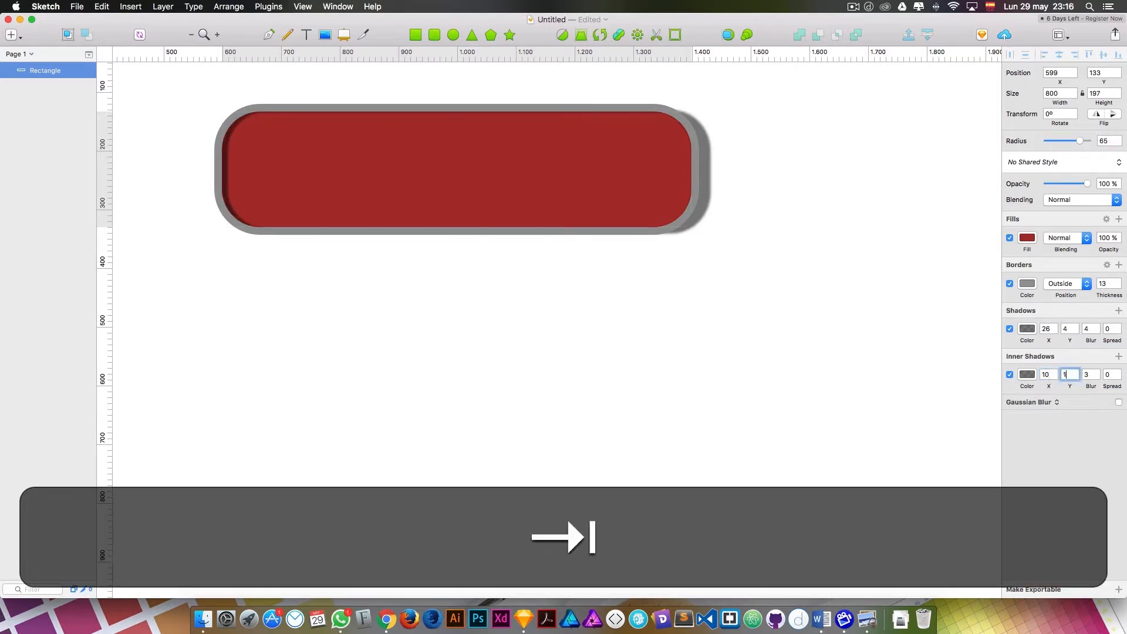
{"action": "type", "text": "10"}
{"action": "key", "text": "Tab"}
{"action": "type", "text": "10"}
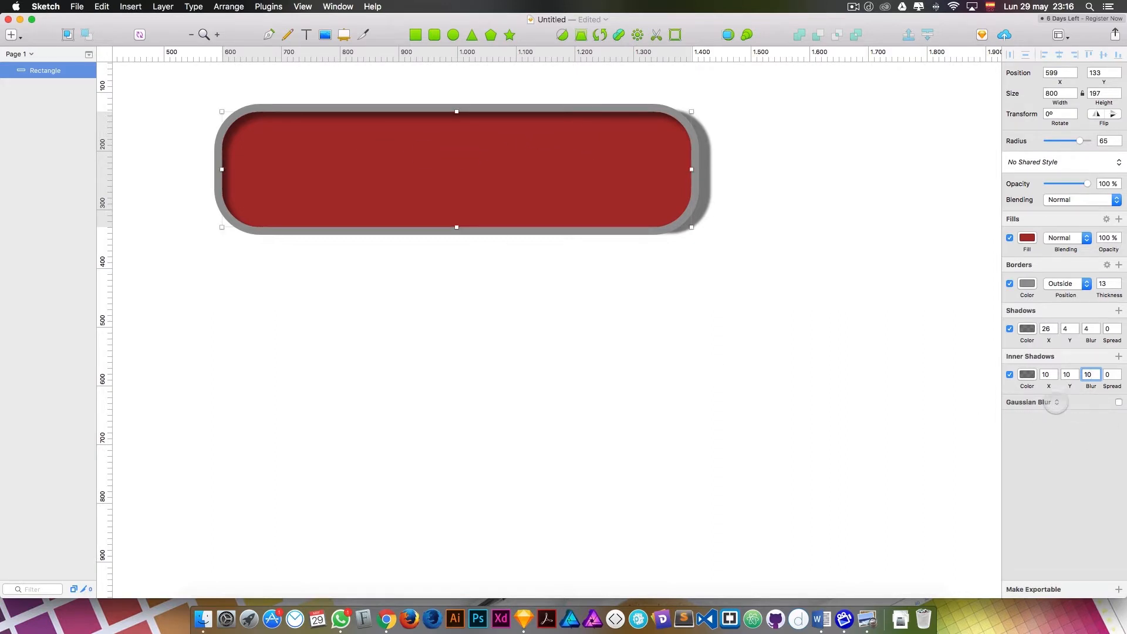
Step: Enable Gaussian Blur on the rectangle with an amount of 0 px, and deselect the shape
{"action": "left_click", "coordinate": [1055, 403]}
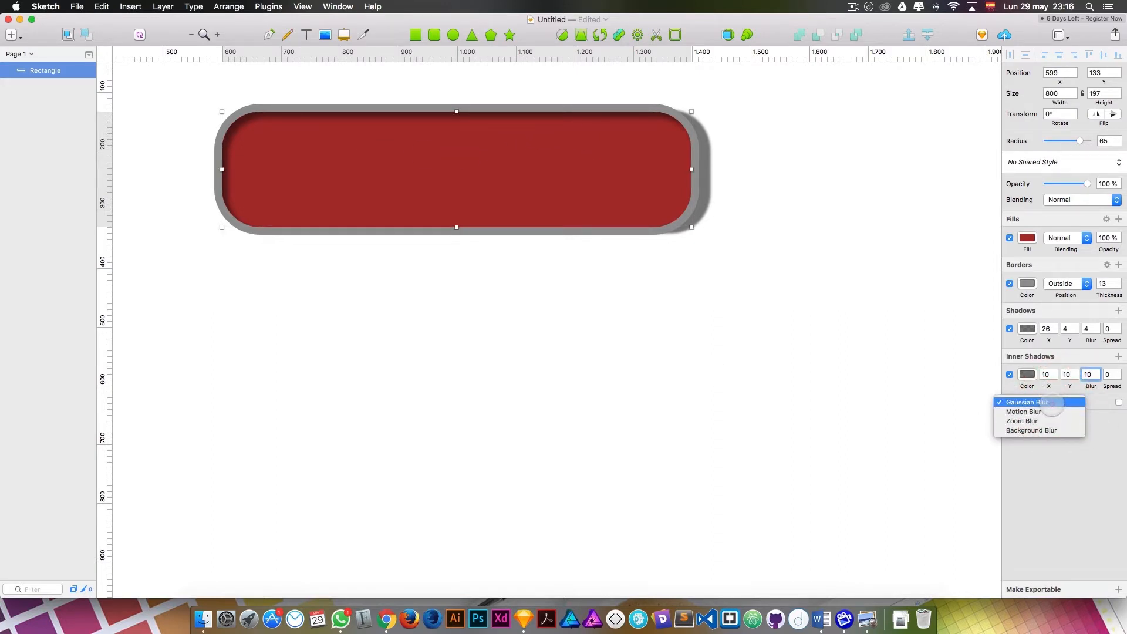
{"action": "left_click", "coordinate": [1045, 403]}
{"action": "mouse_move", "coordinate": [1055, 421]}
{"action": "left_mouse_down"}
{"action": "mouse_move", "coordinate": [1069, 420]}
{"action": "mouse_move", "coordinate": [1046, 420]}
{"action": "left_mouse_up"}
{"action": "left_click", "coordinate": [354, 322]}
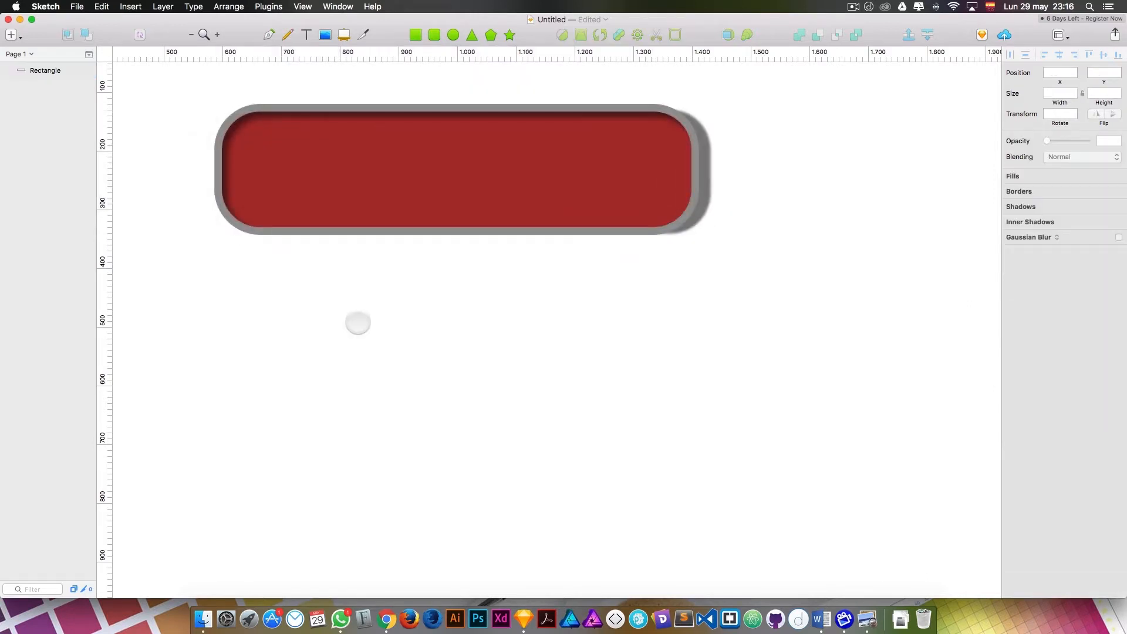
Step: Add the text "user name" below the rectangle and select the rectangle again
{"action": "left_click", "coordinate": [306, 35]}
{"action": "left_click", "coordinate": [368, 343]}
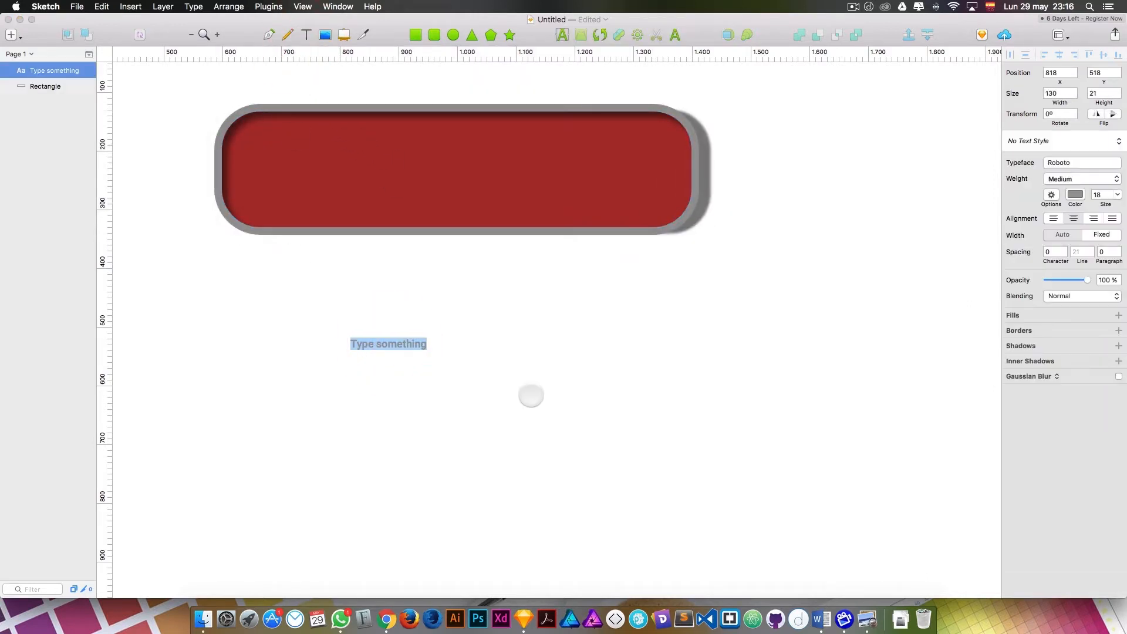
{"action": "type", "text": "user name"}
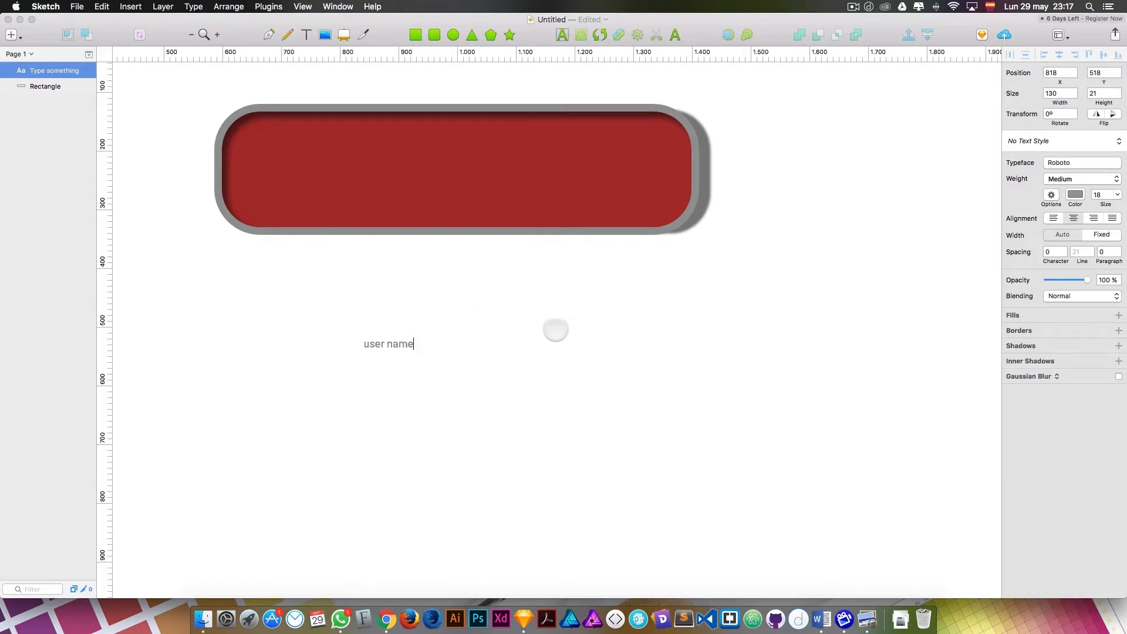
{"action": "key", "text": "Escape"}
{"action": "left_click", "coordinate": [634, 189]}
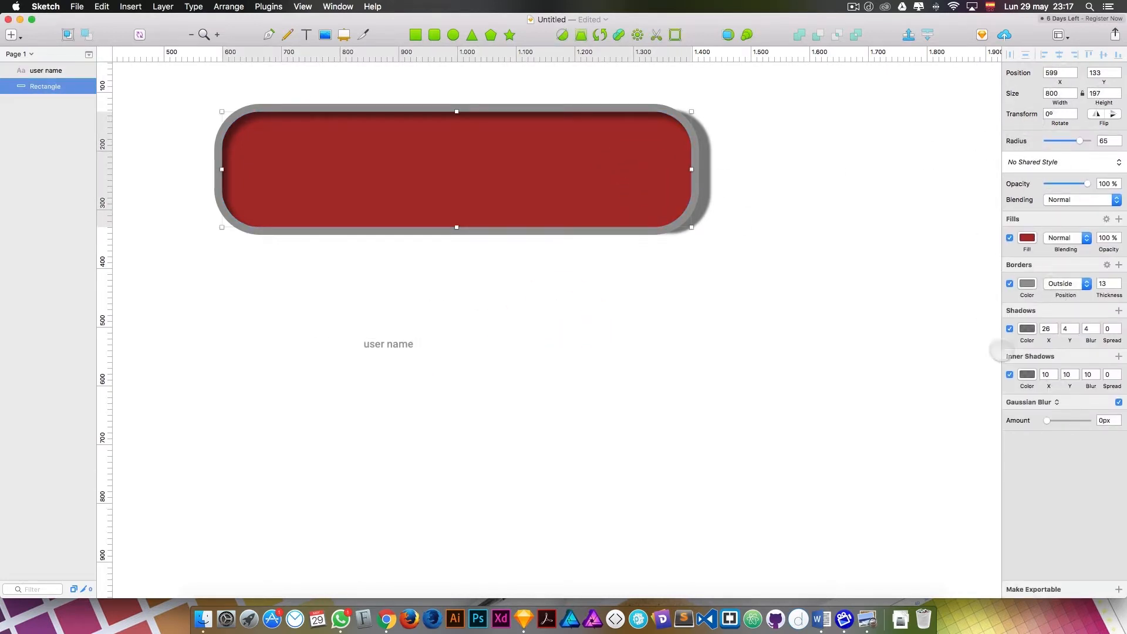
Step: Set the typeface of the "user name" text to Arial Black
{"action": "left_click", "coordinate": [378, 344]}
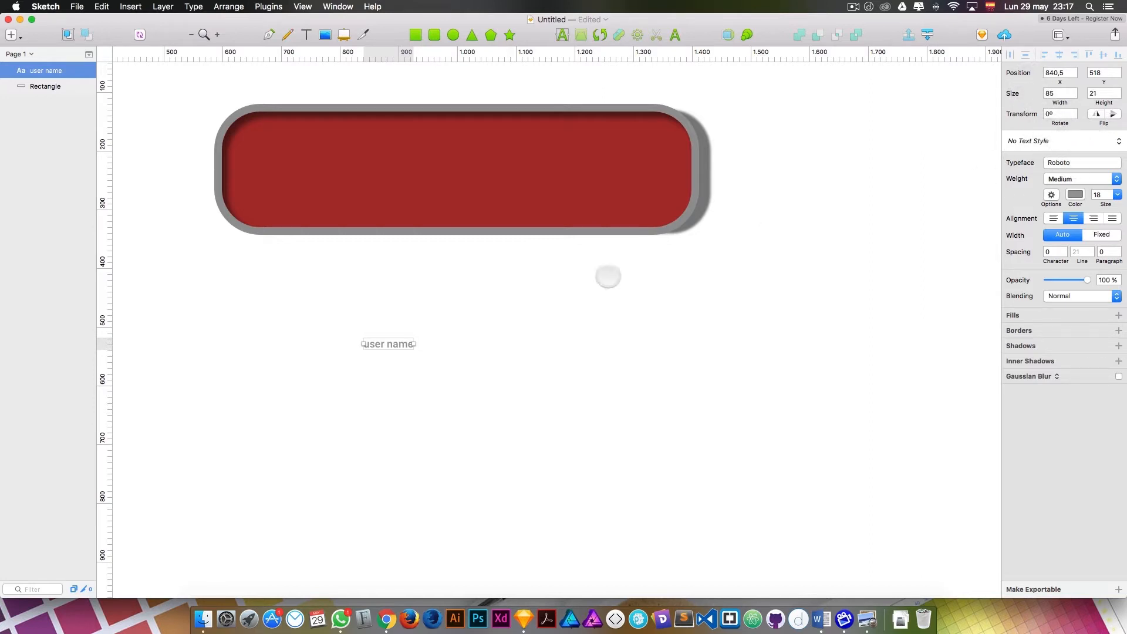
{"action": "left_click", "coordinate": [1083, 164]}
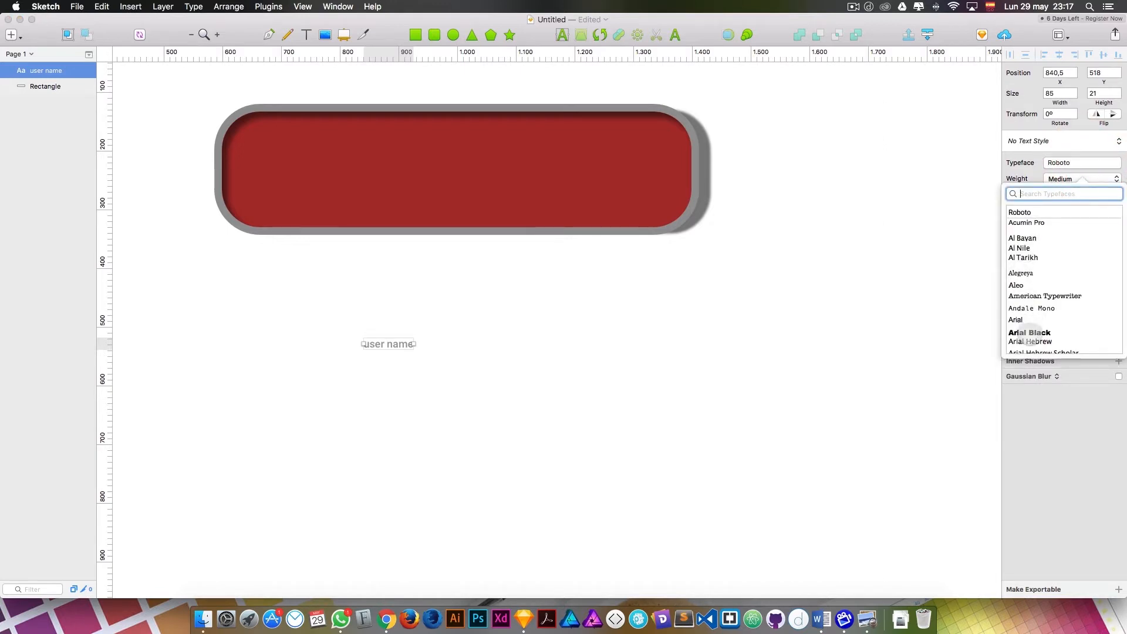
{"action": "left_click", "coordinate": [1030, 333]}
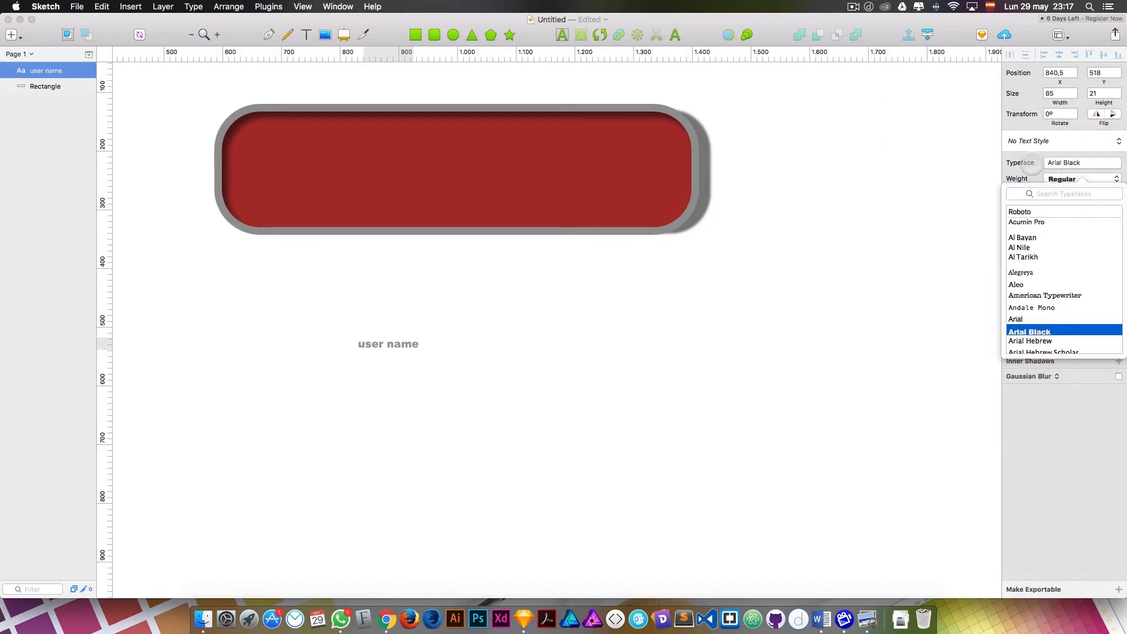
{"action": "left_click", "coordinate": [1062, 330]}
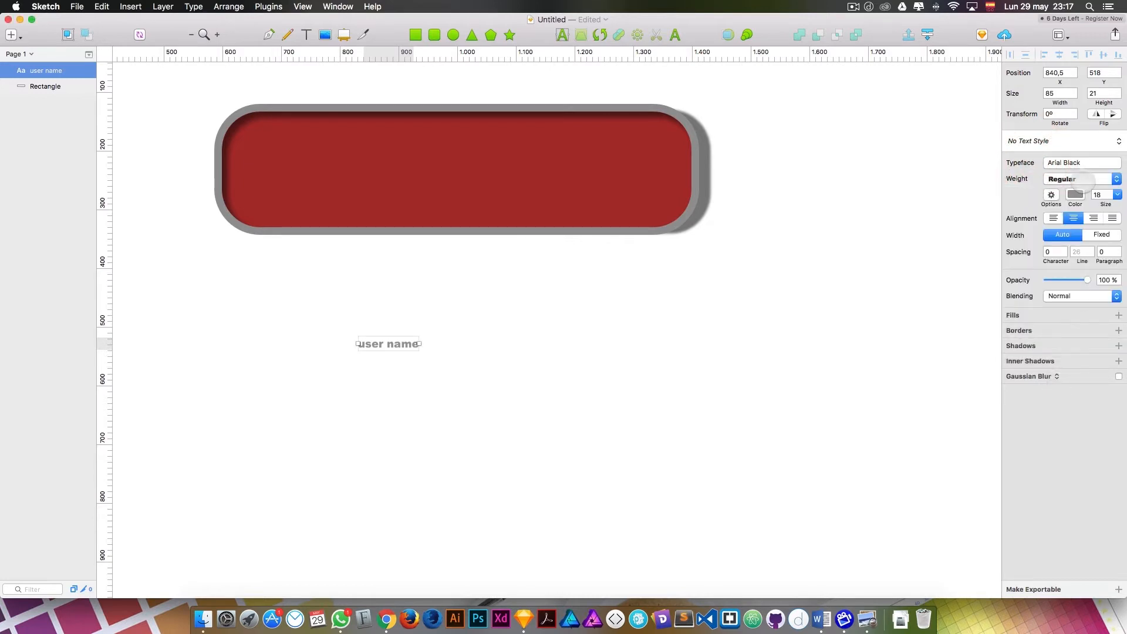
Step: Look at the weight options for the "user name" text, try left alignment, and return it to centre alignment
{"action": "left_click", "coordinate": [1081, 179]}
{"action": "left_click", "coordinate": [1082, 180]}
{"action": "left_click", "coordinate": [1054, 219]}
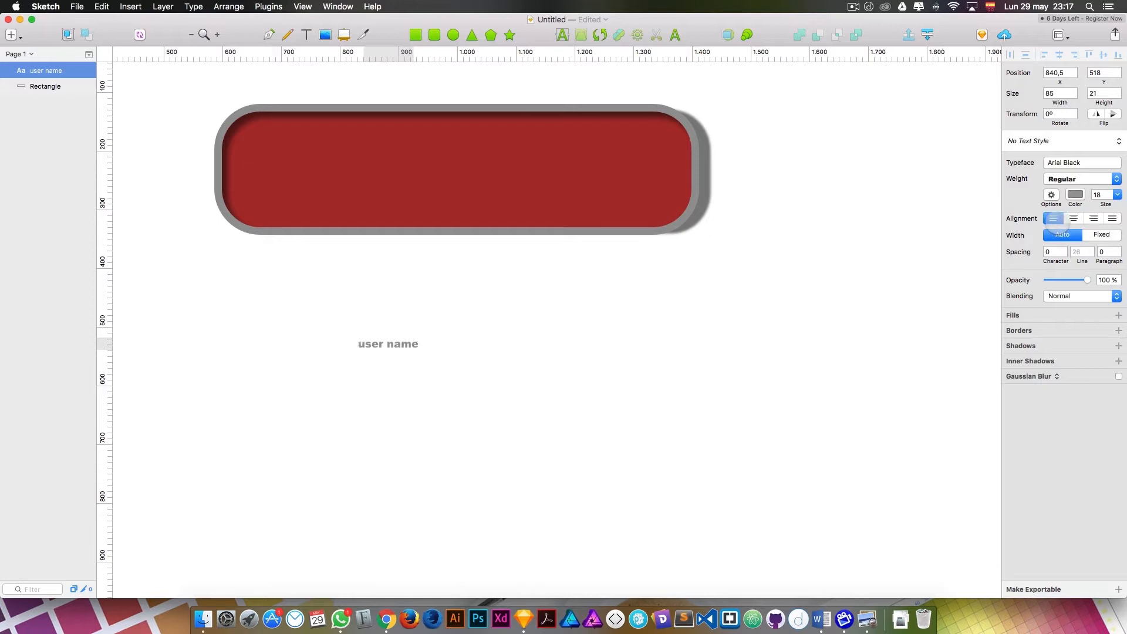
{"action": "left_click", "coordinate": [1073, 219]}
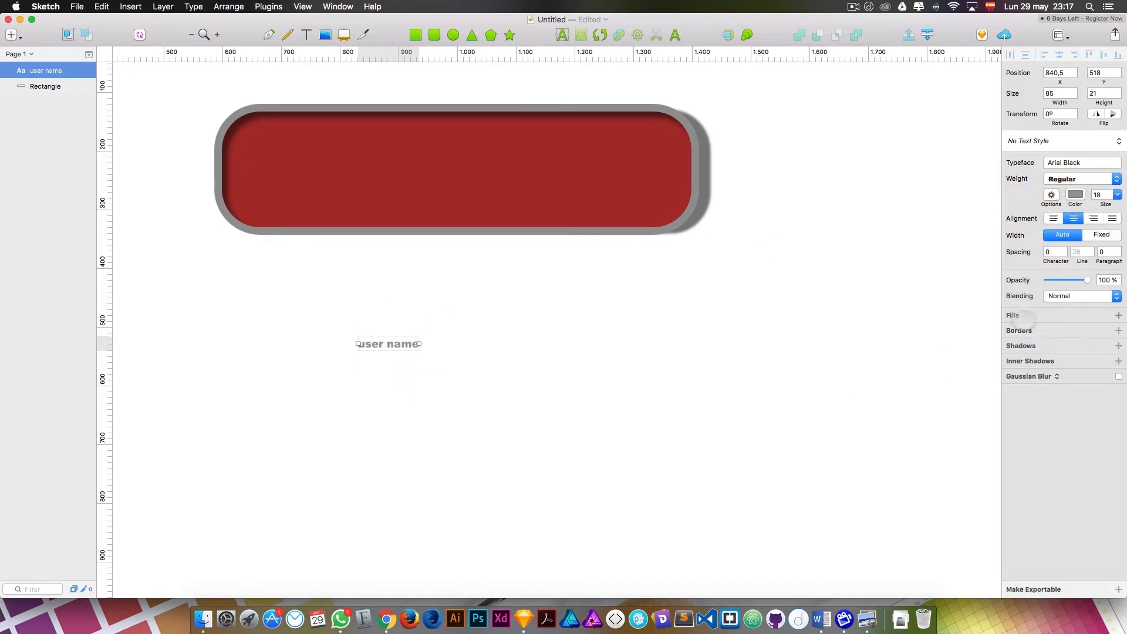
Step: Enlarge the "user name" text to size 72 and move it to about X 934, Y 498 under the rectangle
{"action": "double_click", "coordinate": [382, 345]}
{"action": "left_click", "coordinate": [1117, 194]}
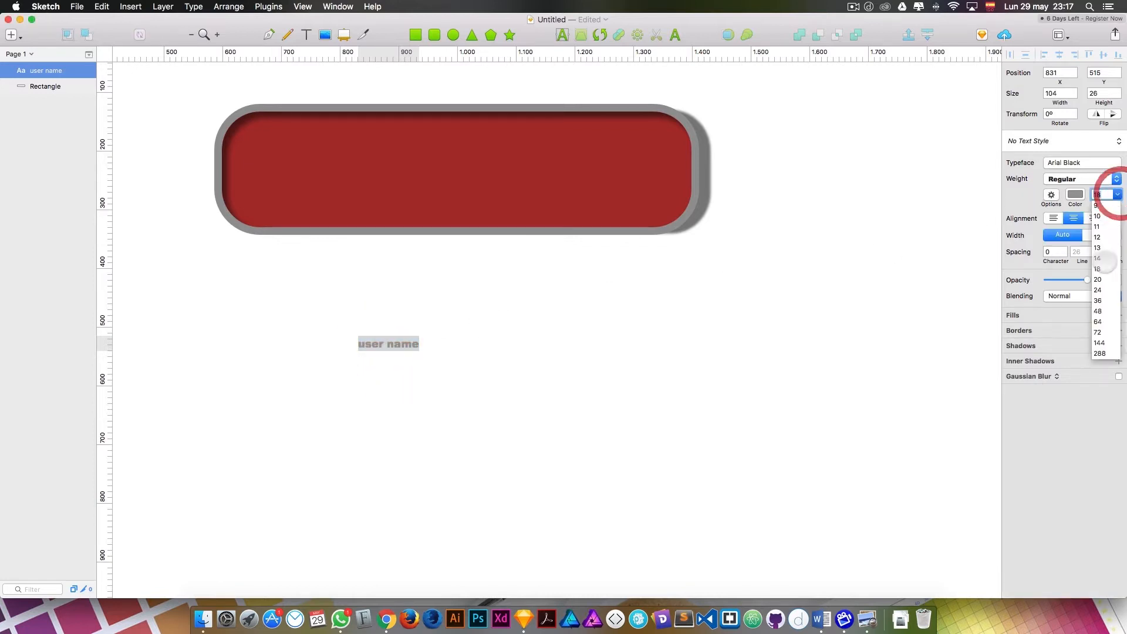
{"action": "left_click", "coordinate": [1099, 329]}
{"action": "left_click", "coordinate": [691, 280]}
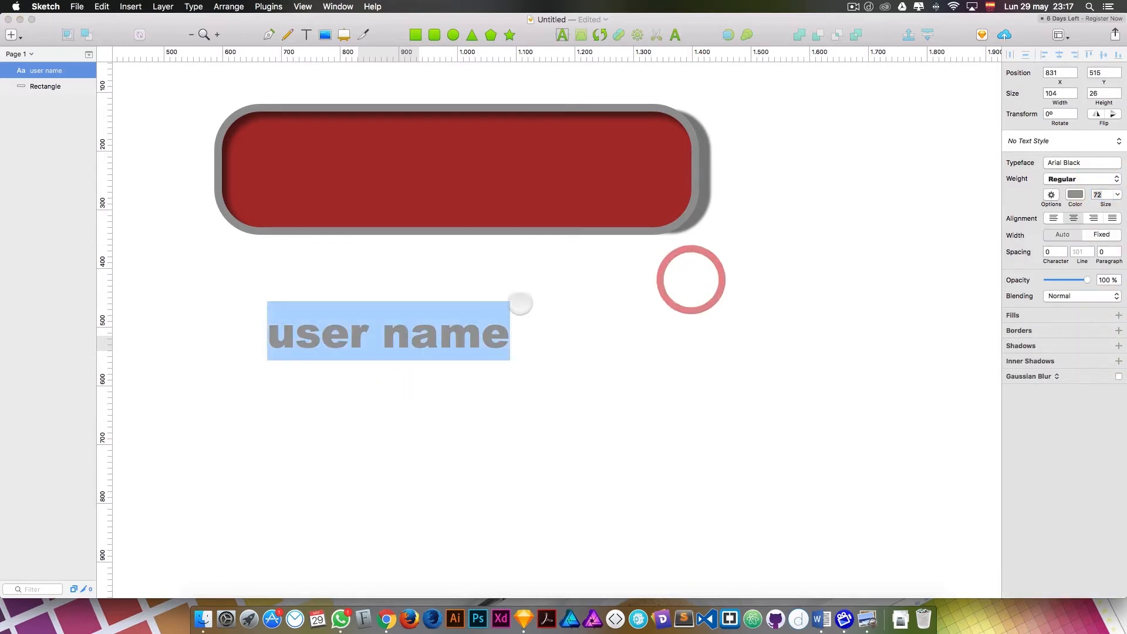
{"action": "left_click", "coordinate": [596, 290]}
{"action": "left_click_drag", "start_coordinate": [460, 340], "coordinate": [611, 365]}
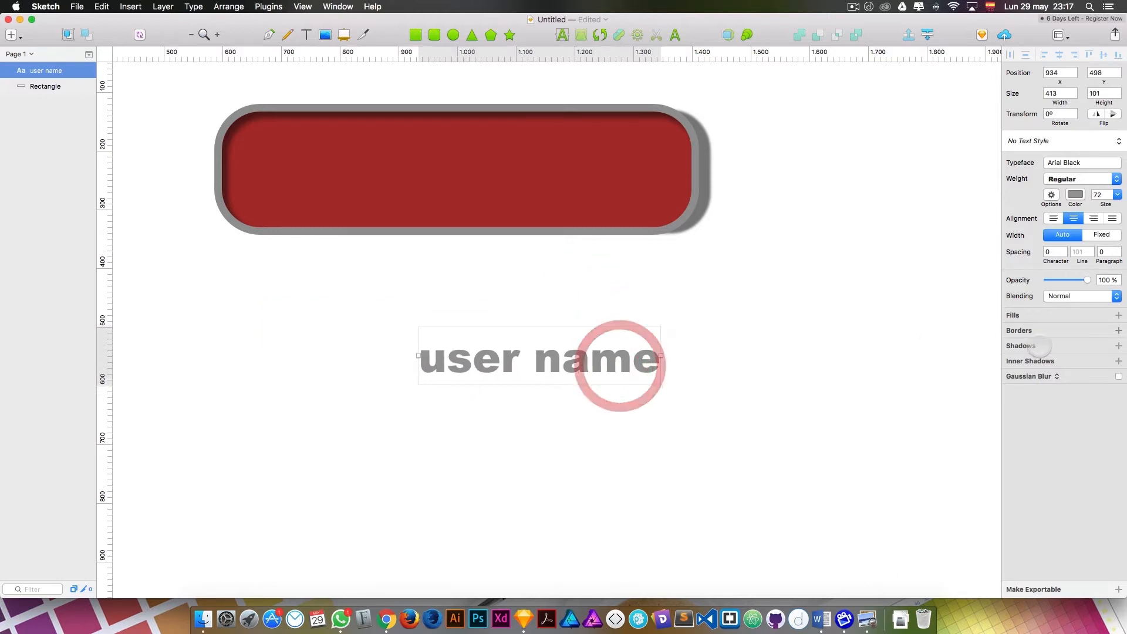
Step: Add a dark red fill to the "user name" text
{"action": "left_click", "coordinate": [1058, 313]}
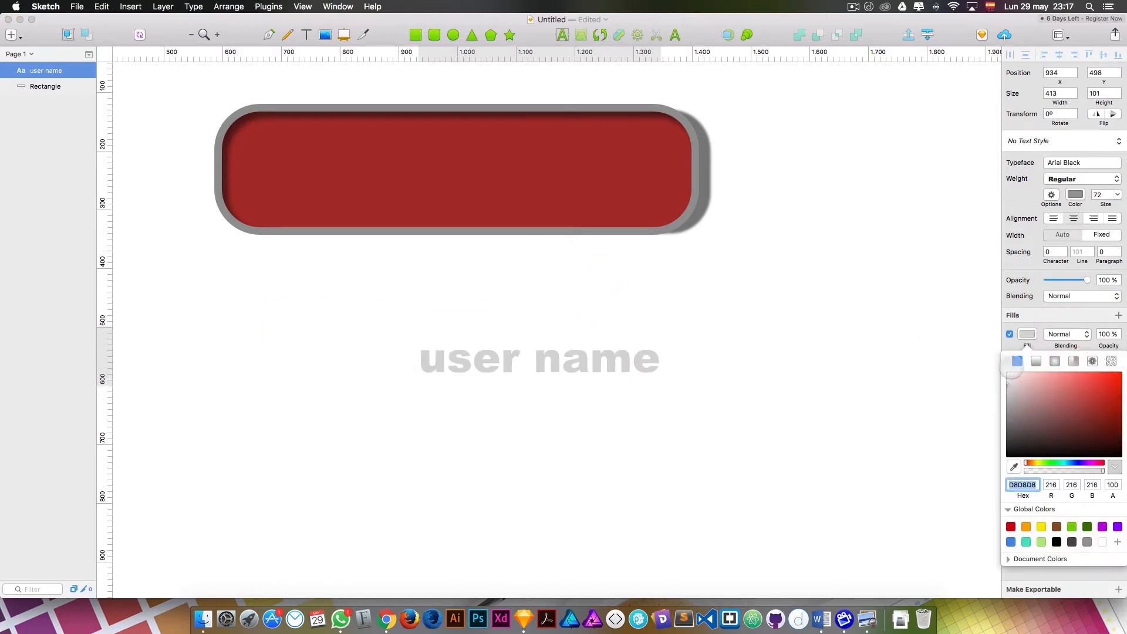
{"action": "left_click", "coordinate": [1086, 398]}
{"action": "left_click", "coordinate": [787, 352]}
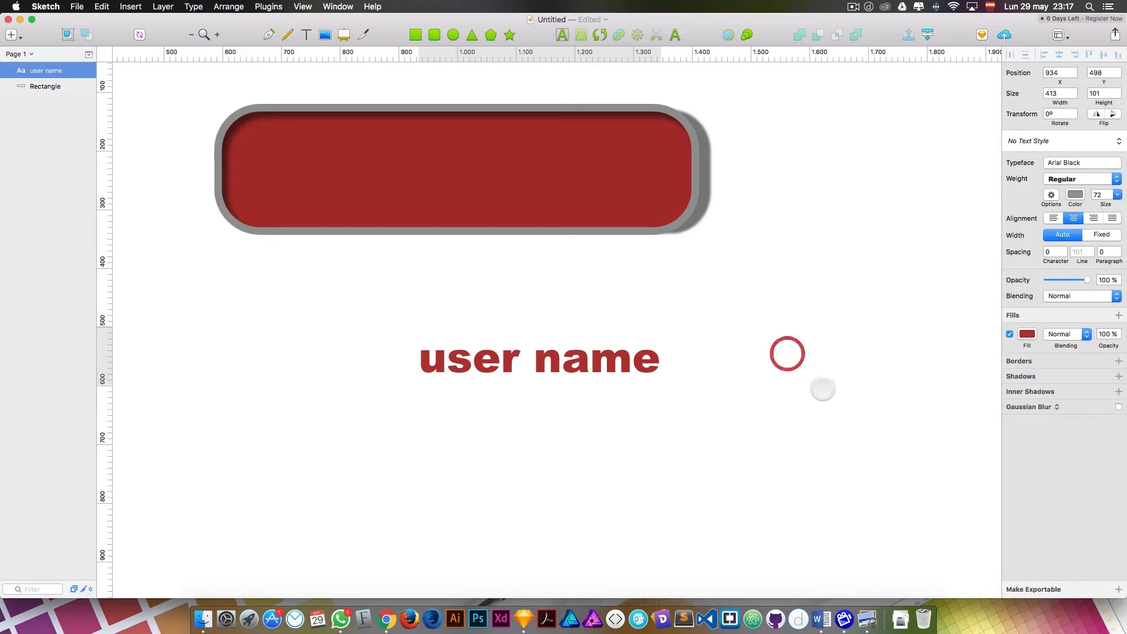
Step: Add a blue border (hex 2884A2) with a thickness of 5 to the "user name" text
{"action": "left_click", "coordinate": [1033, 359]}
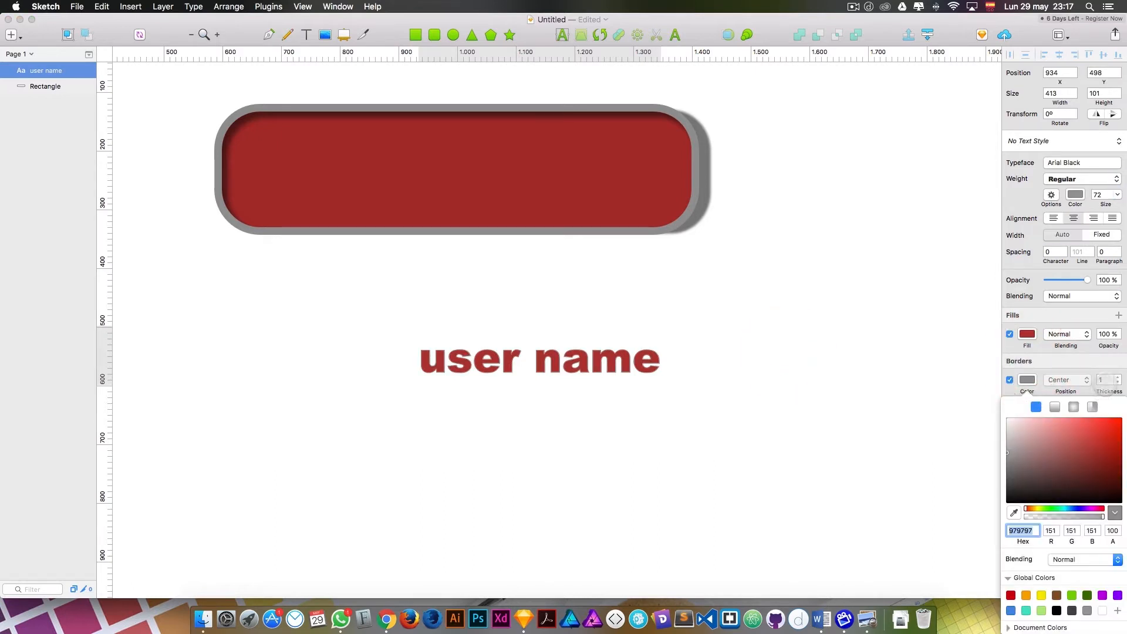
{"action": "left_click", "coordinate": [1067, 509]}
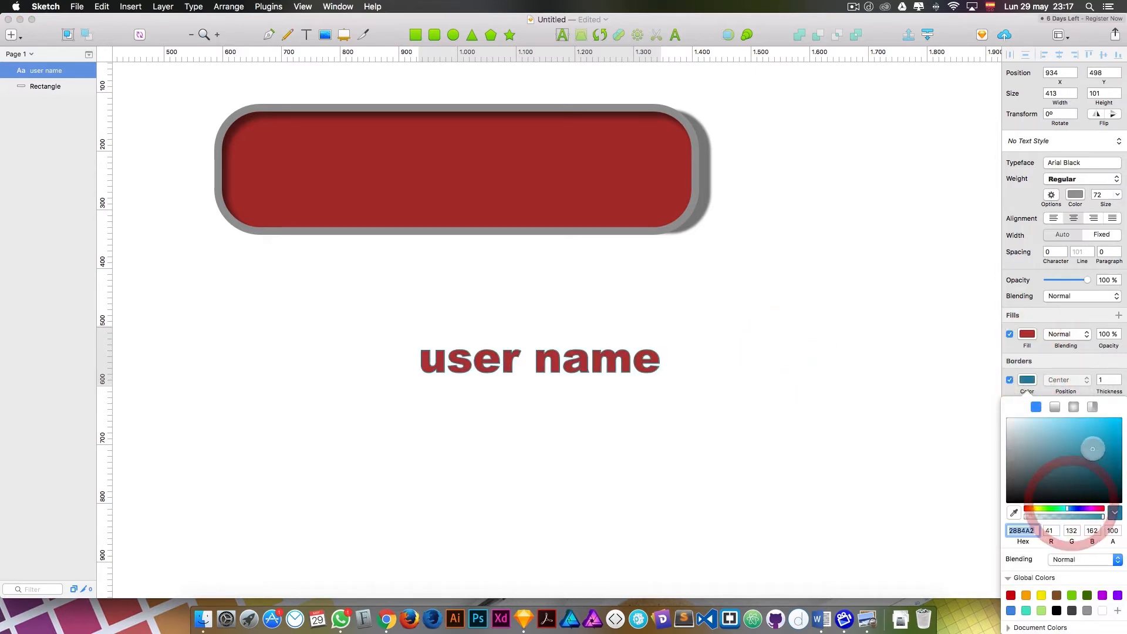
{"action": "left_click", "coordinate": [1092, 449]}
{"action": "left_click", "coordinate": [1117, 377]}
{"action": "left_click", "coordinate": [1117, 377]}
{"action": "left_click", "coordinate": [1117, 377]}
{"action": "left_click", "coordinate": [1116, 376]}
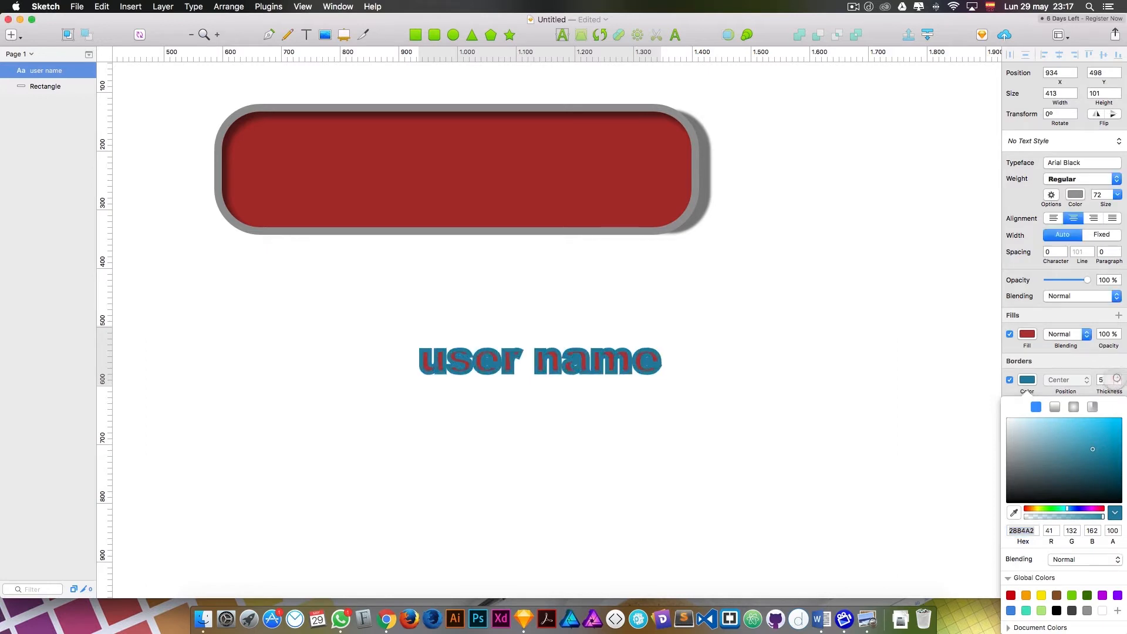
{"action": "left_click", "coordinate": [919, 389]}
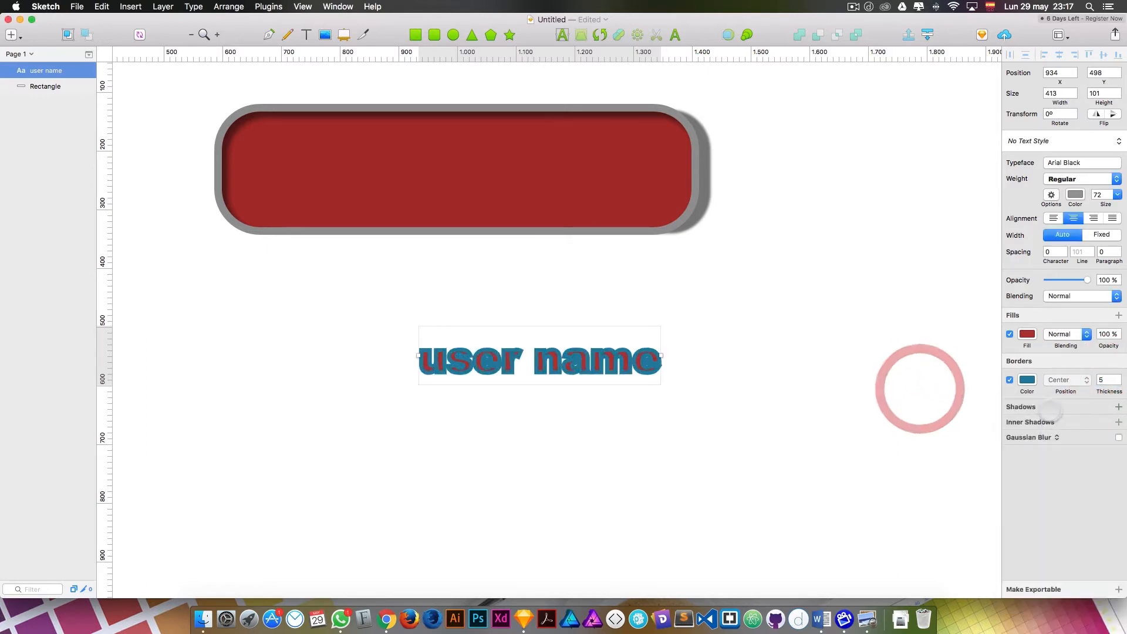
Step: Add a shadow and an inner shadow with their default values to the "user name" text
{"action": "left_click", "coordinate": [1008, 408]}
{"action": "left_click", "coordinate": [1021, 453]}
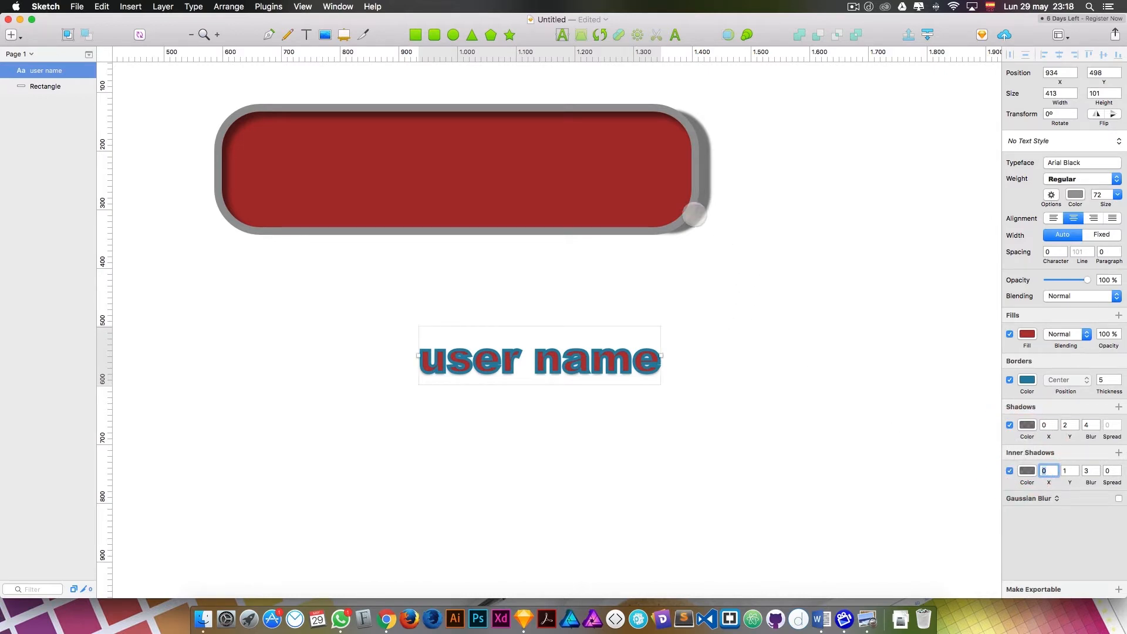
Step: Compare the style properties offered for the rectangle with those offered for the "user name" text
{"action": "left_click", "coordinate": [692, 212]}
{"action": "left_click", "coordinate": [625, 129]}
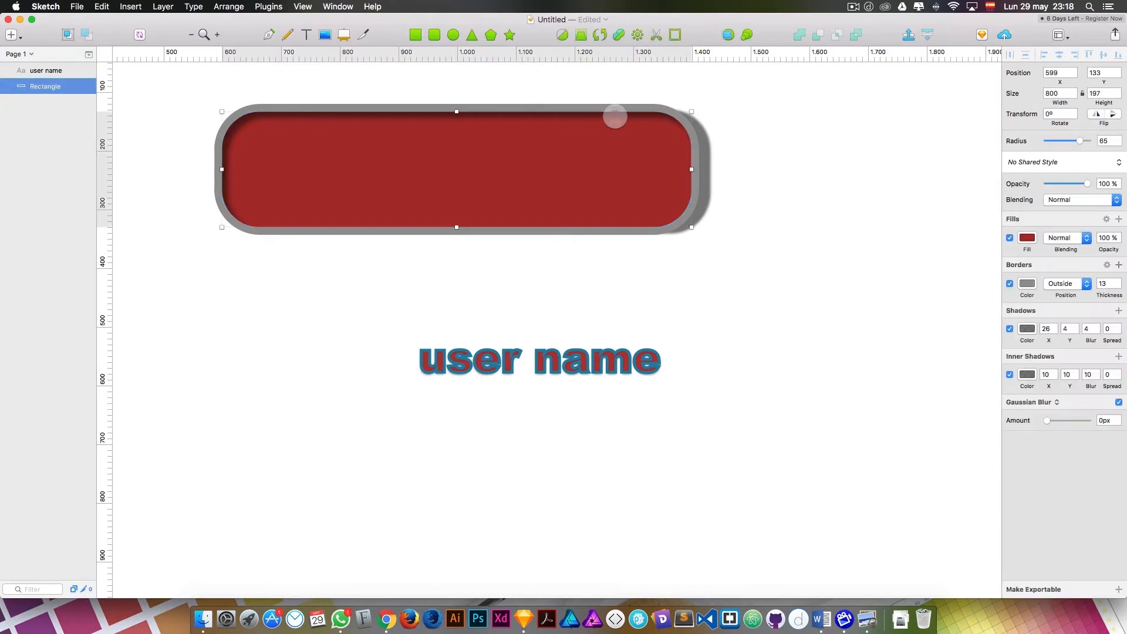
{"action": "left_click", "coordinate": [565, 366]}
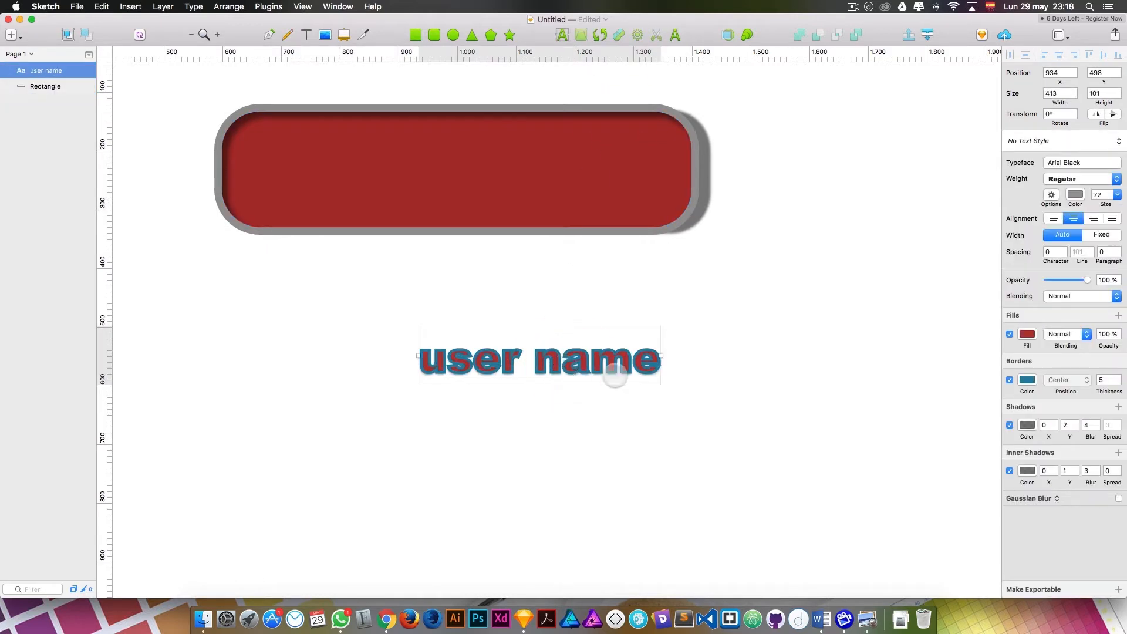
{"action": "left_click", "coordinate": [825, 340]}
{"action": "left_click", "coordinate": [611, 219]}
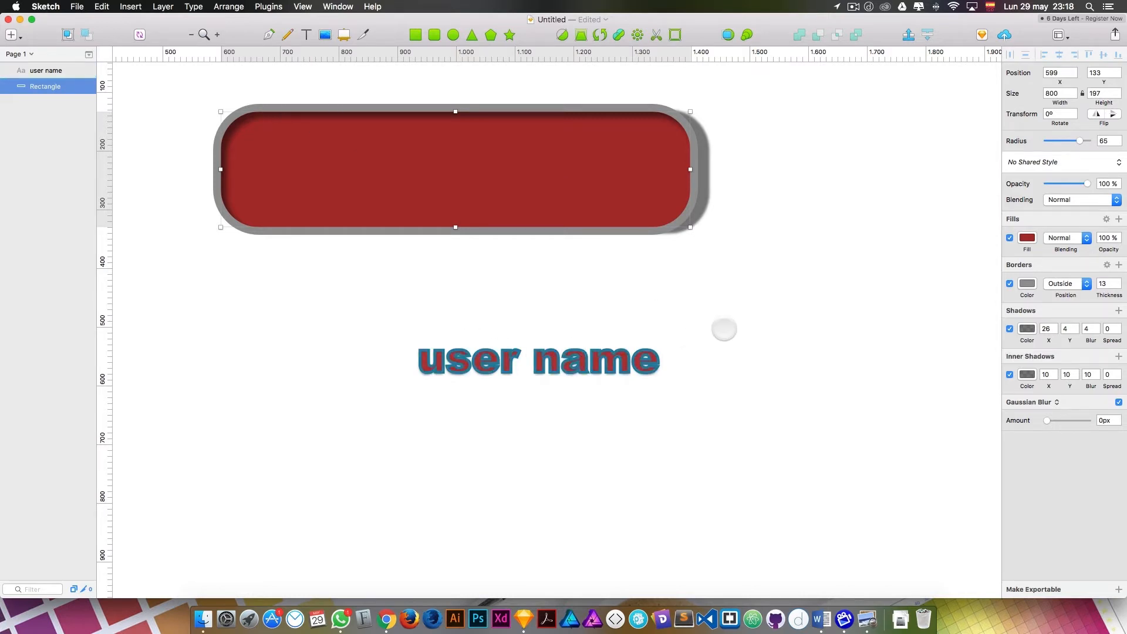
{"action": "left_click", "coordinate": [589, 363]}
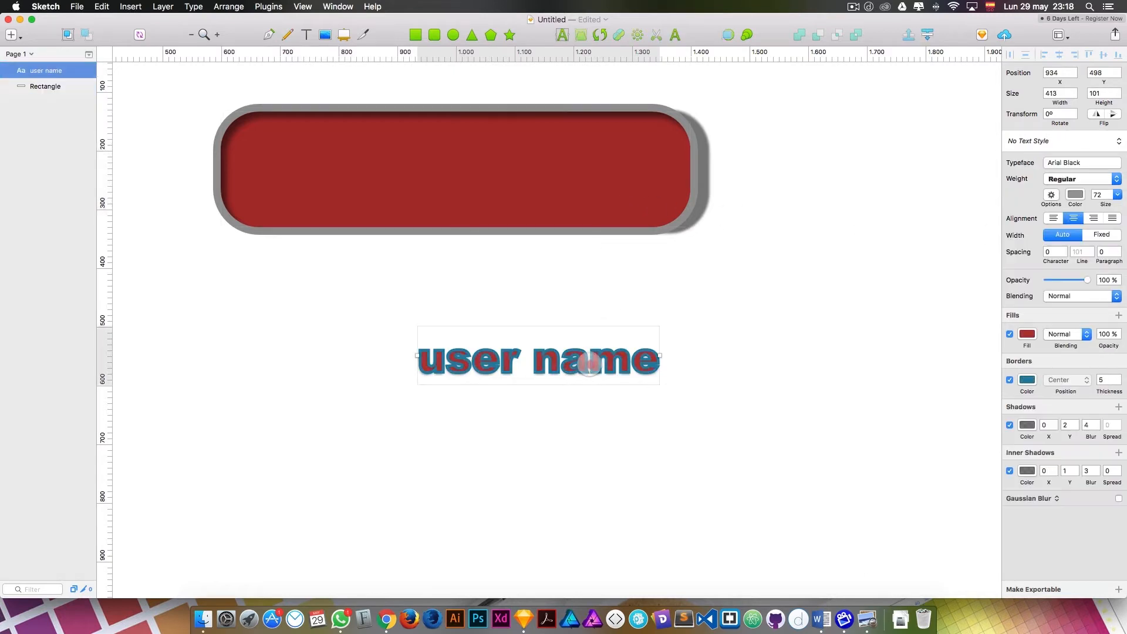
{"action": "left_click", "coordinate": [593, 201]}
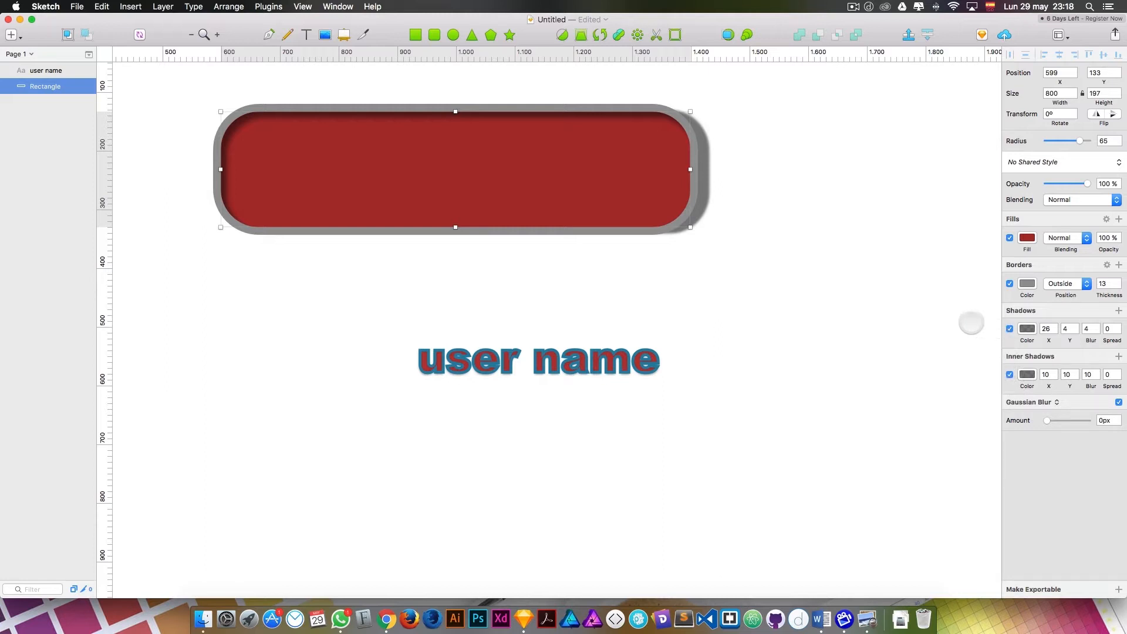
{"action": "left_click", "coordinate": [711, 259]}
Step: Copy the CSS attributes of the rectangle layer
{"action": "left_click", "coordinate": [686, 157]}
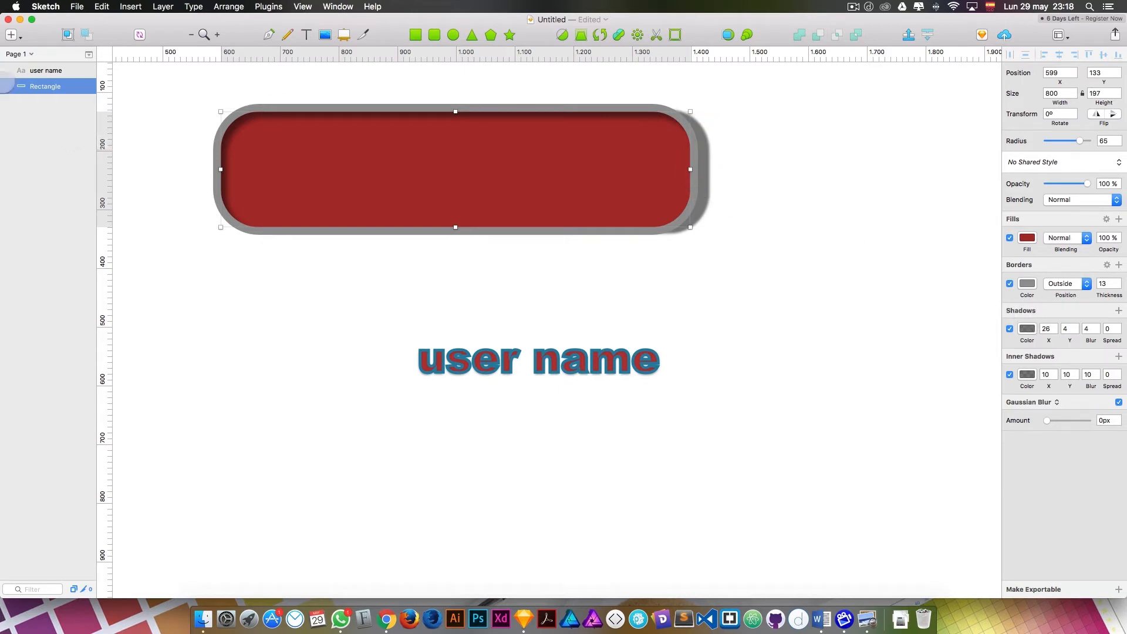
{"action": "right_click", "coordinate": [45, 88]}
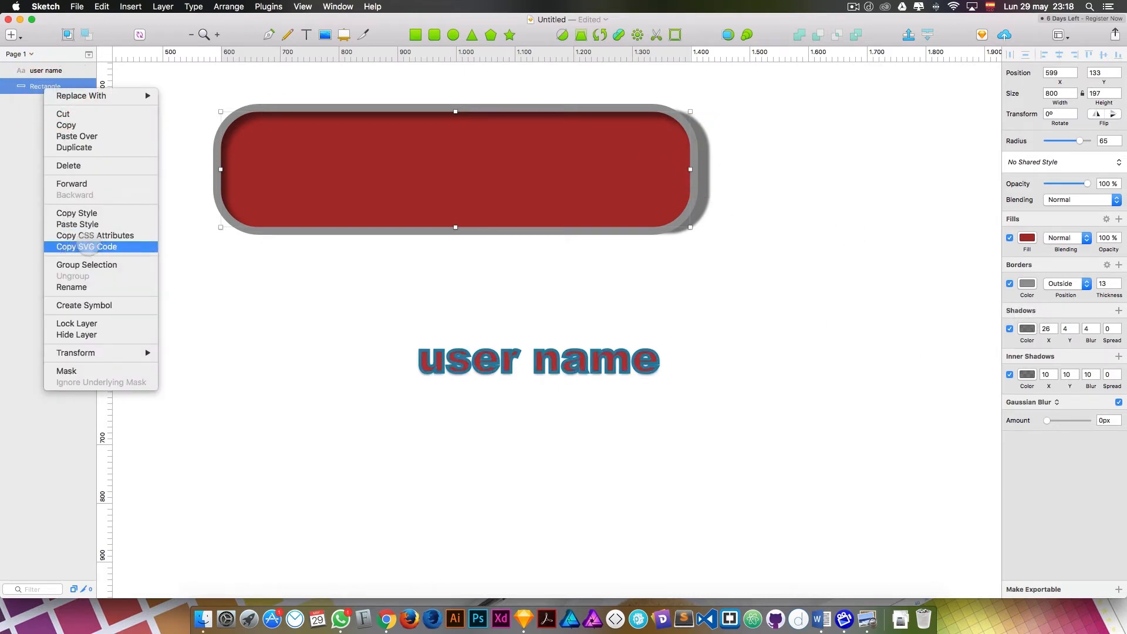
{"action": "left_click", "coordinate": [96, 237]}
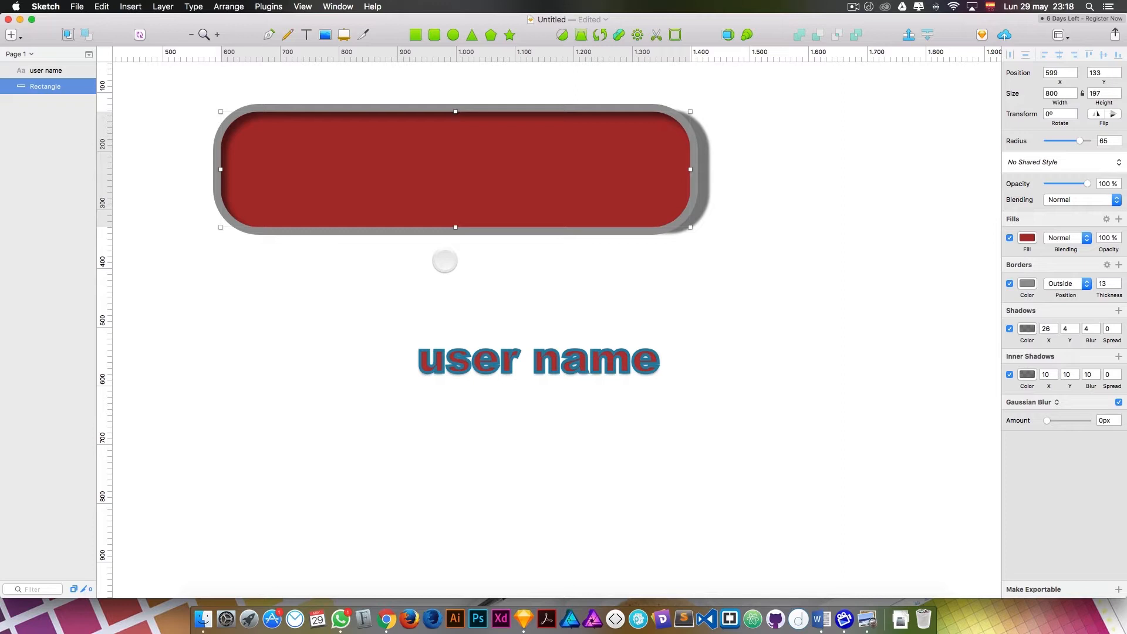
{"action": "left_click", "coordinate": [639, 264]}
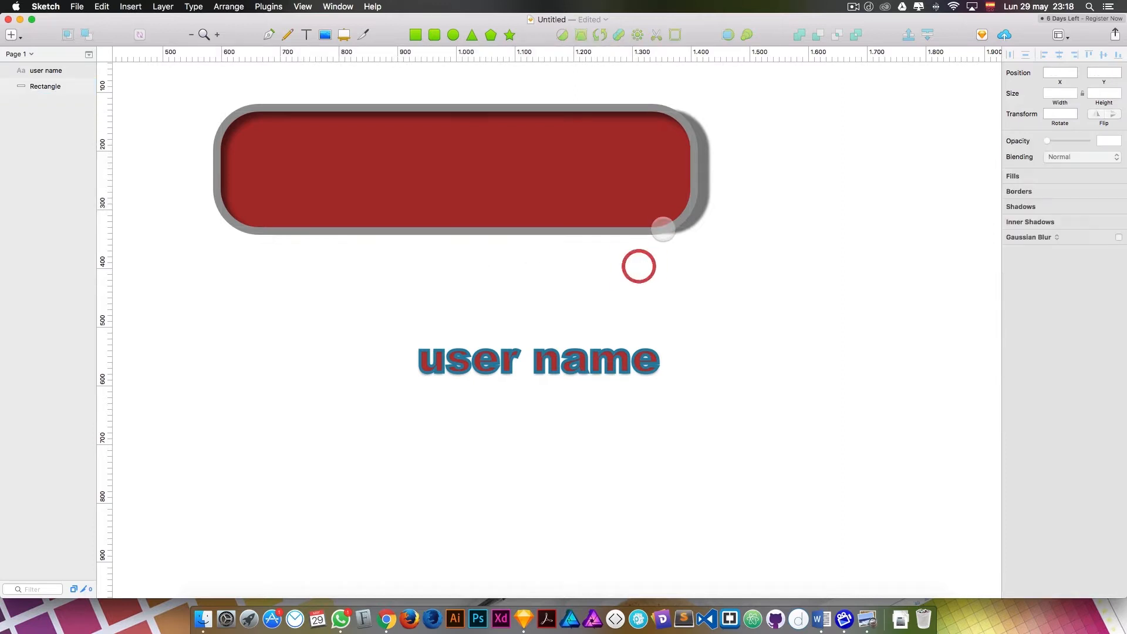
{"action": "left_click", "coordinate": [657, 120]}
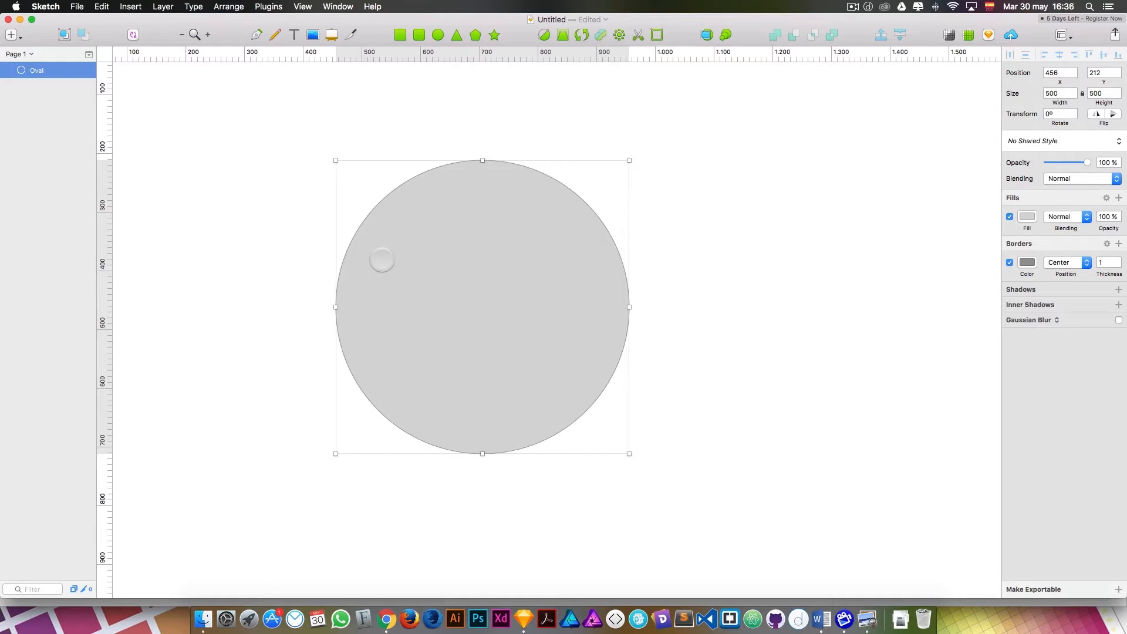
Step: Deselect the circle and pan the canvas in several directions to view it from different positions
{"action": "left_click", "coordinate": [771, 280]}
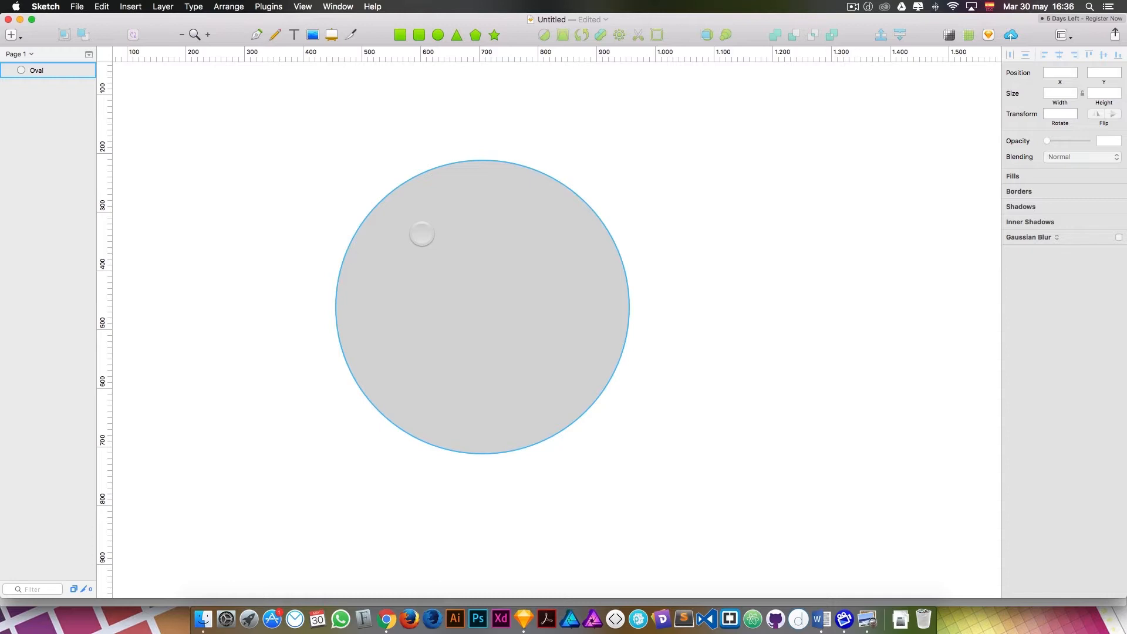
{"action": "scroll", "coordinate": [422, 234], "scroll_direction": "left", "scroll_amount": 5}
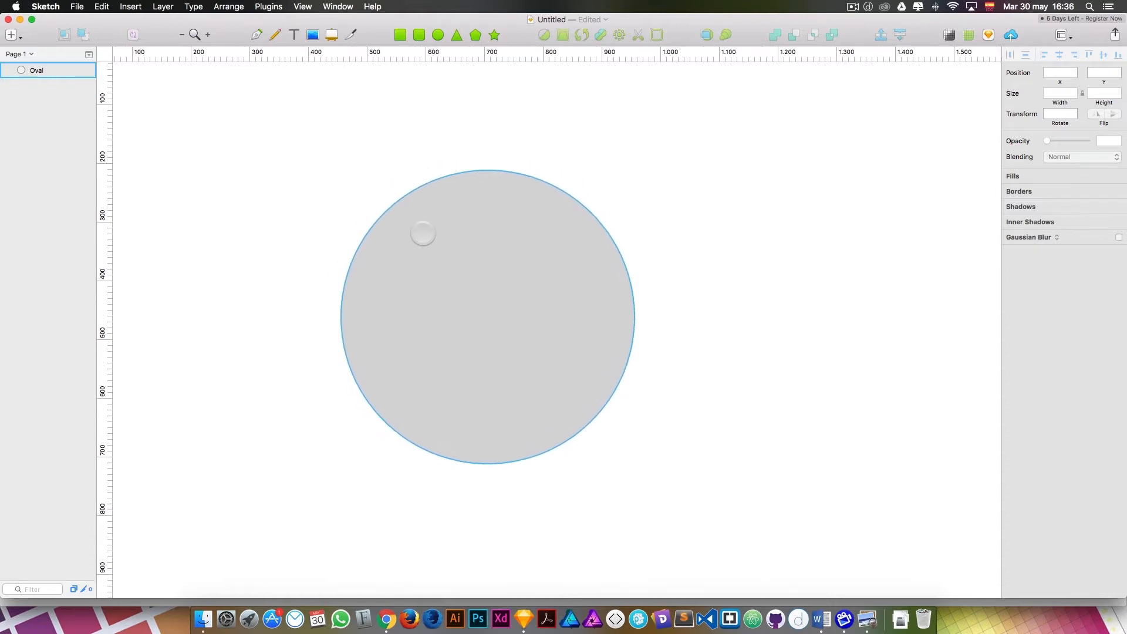
{"action": "scroll", "coordinate": [411, 237], "scroll_direction": "right", "scroll_amount": 5}
{"action": "scroll", "coordinate": [411, 237], "scroll_direction": "up", "scroll_amount": 3}
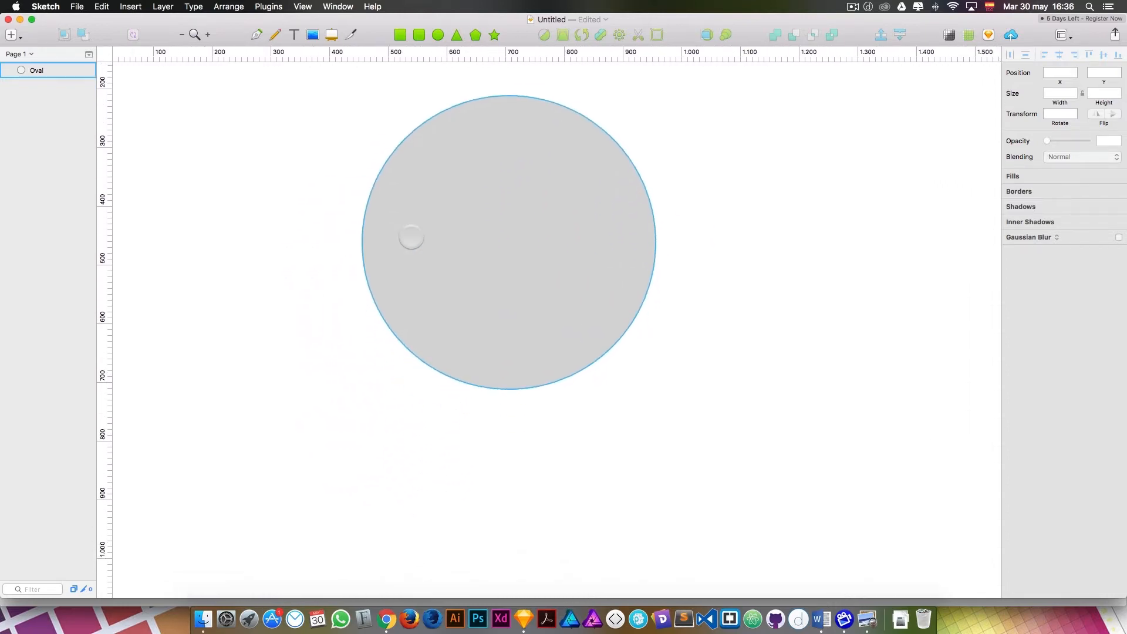
{"action": "scroll", "coordinate": [411, 237], "scroll_direction": "left", "scroll_amount": 1}
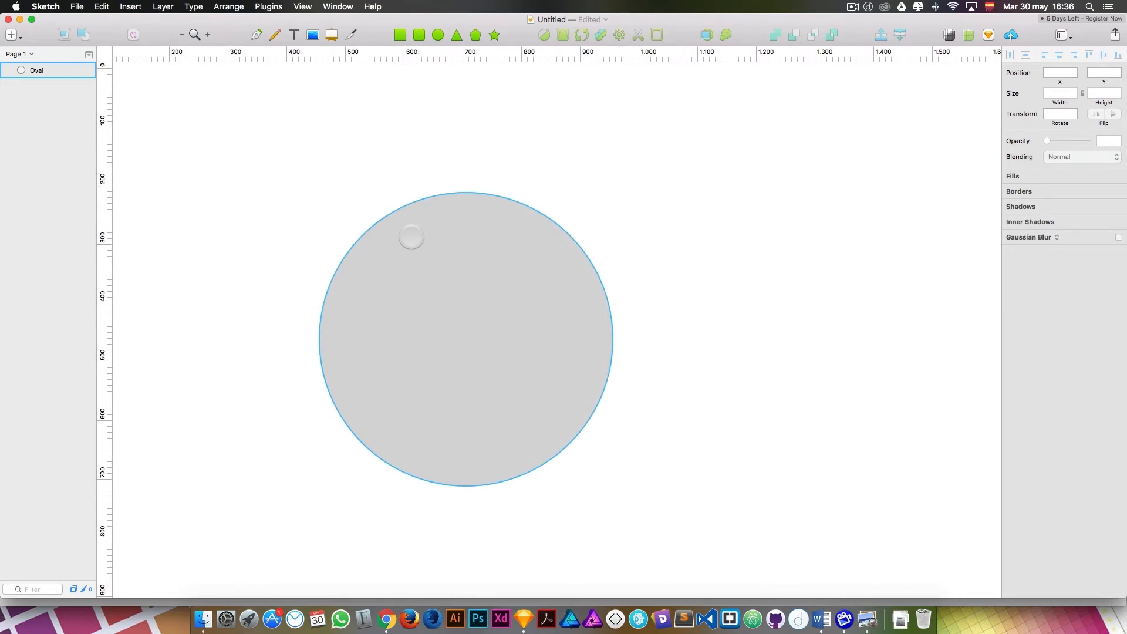
{"action": "key", "text": "space"}
{"action": "left_click", "coordinate": [372, 167]}
{"action": "left_click_drag", "start_coordinate": [378, 168], "coordinate": [332, 127]}
{"action": "left_click_drag", "start_coordinate": [413, 166], "coordinate": [317, 392]}
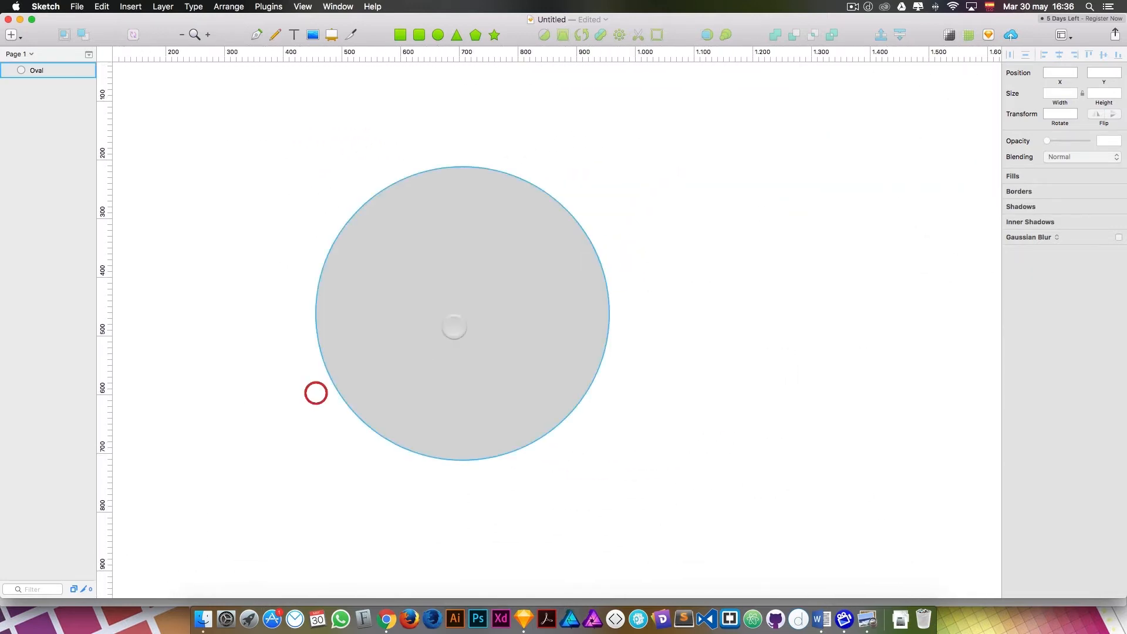
{"action": "left_click_drag", "start_coordinate": [453, 327], "coordinate": [411, 290]}
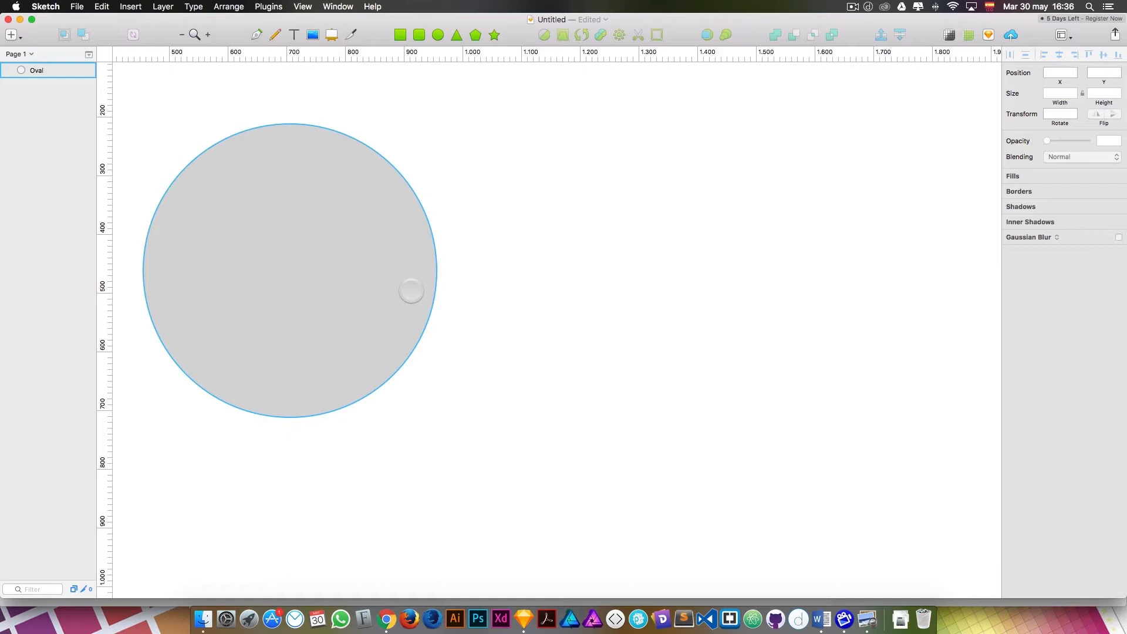
Step: Examine which kinds of objects can be inserted, and close the list without choosing one
{"action": "left_click", "coordinate": [578, 360]}
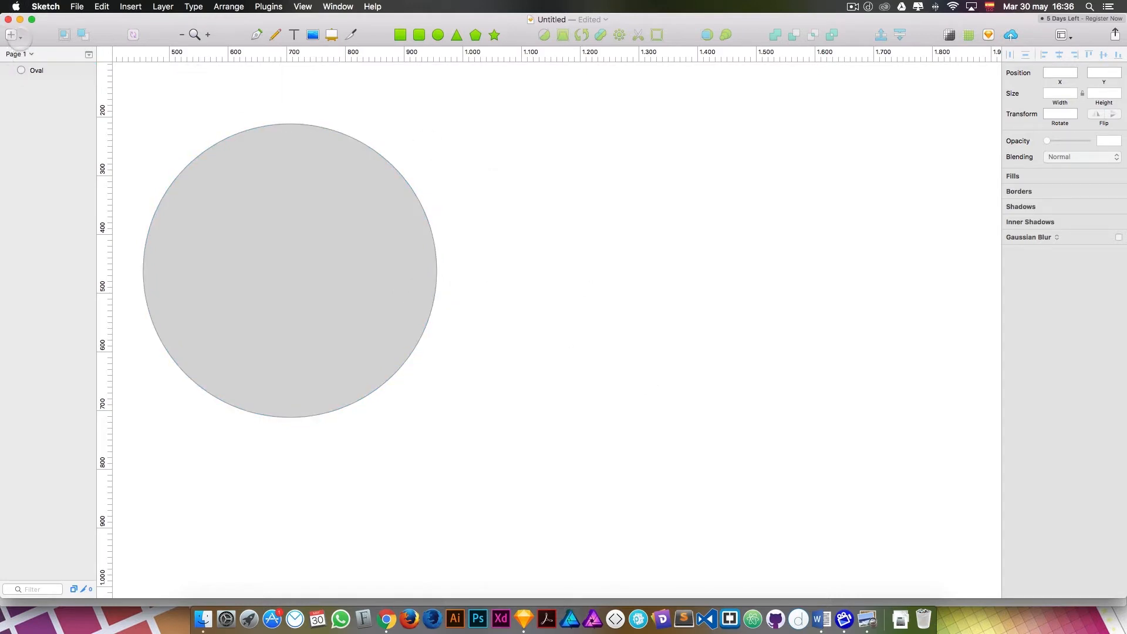
{"action": "left_click", "coordinate": [13, 35]}
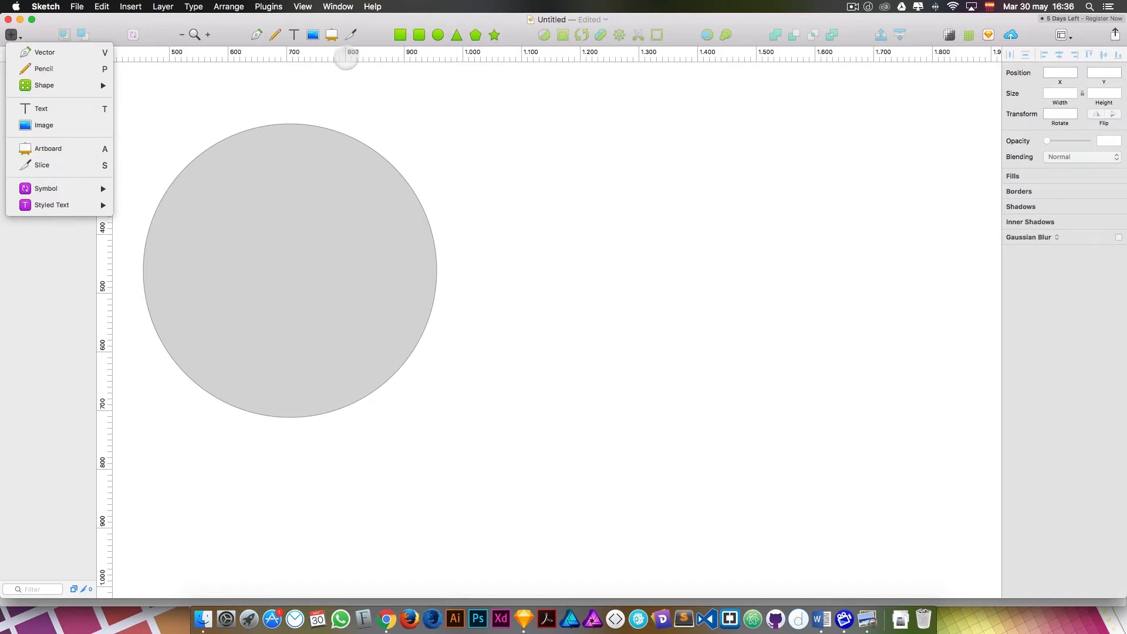
{"action": "left_click", "coordinate": [372, 34]}
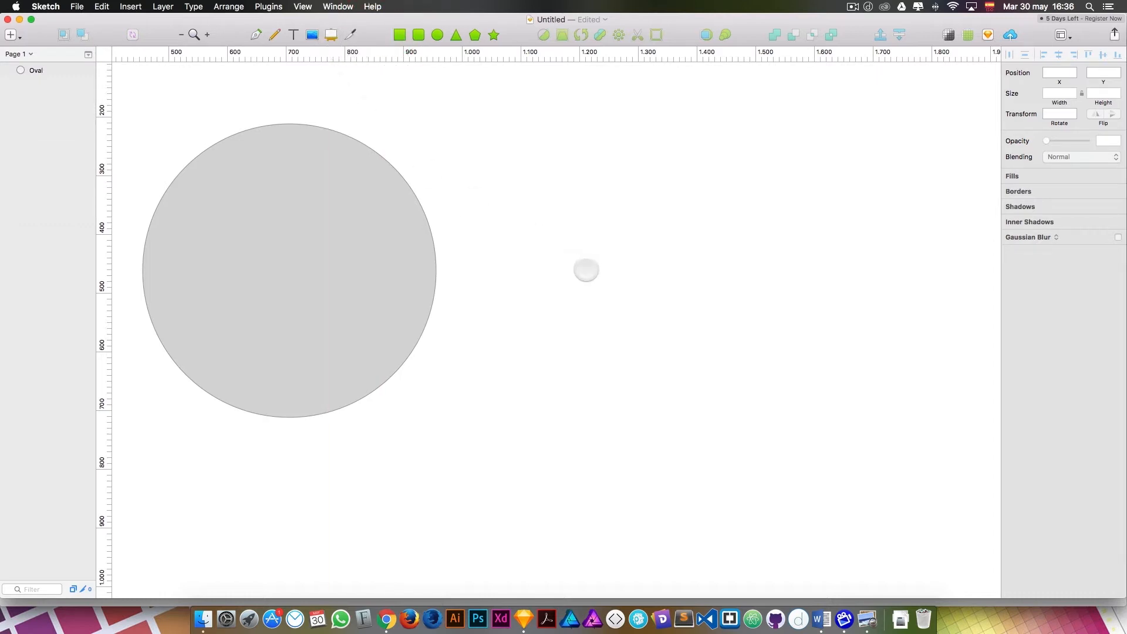
Step: Compare the artboard size presets offered for Apple Devices, Material Design, Responsive Web and Paper Sizes
{"action": "key", "text": "a"}
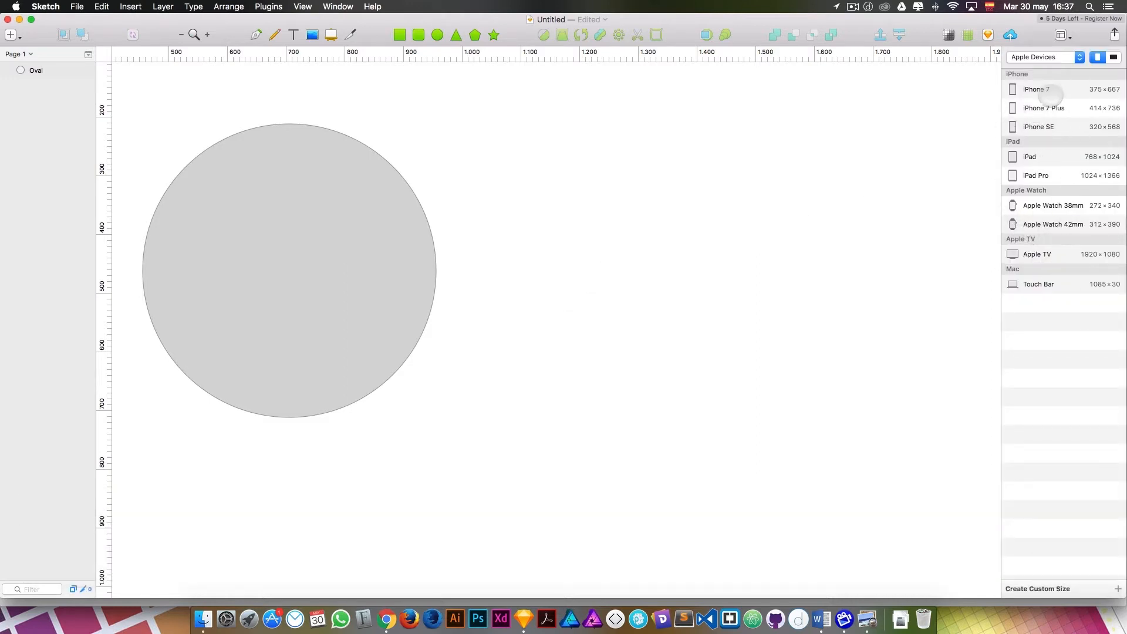
{"action": "left_click", "coordinate": [1042, 57]}
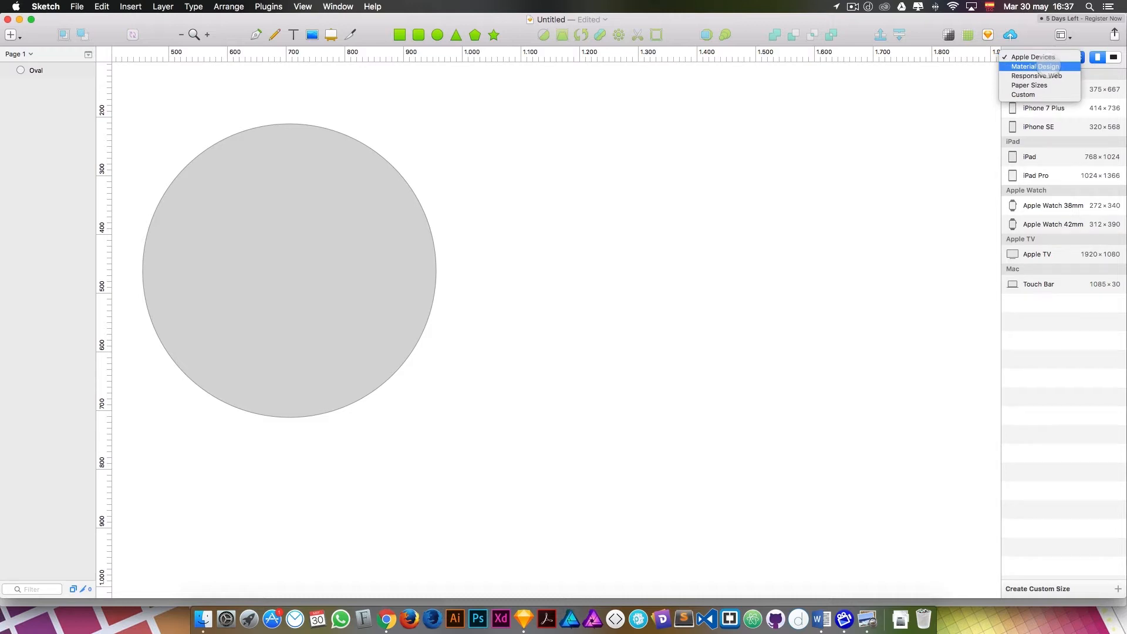
{"action": "left_click", "coordinate": [1048, 67]}
{"action": "left_click", "coordinate": [1044, 57]}
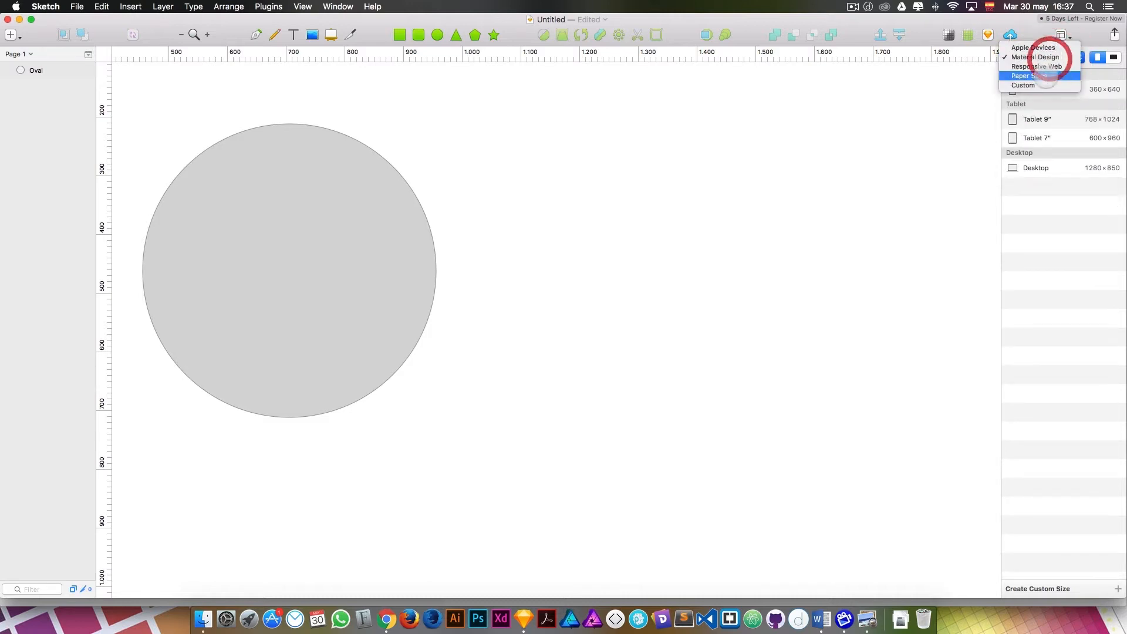
{"action": "left_click", "coordinate": [1048, 66]}
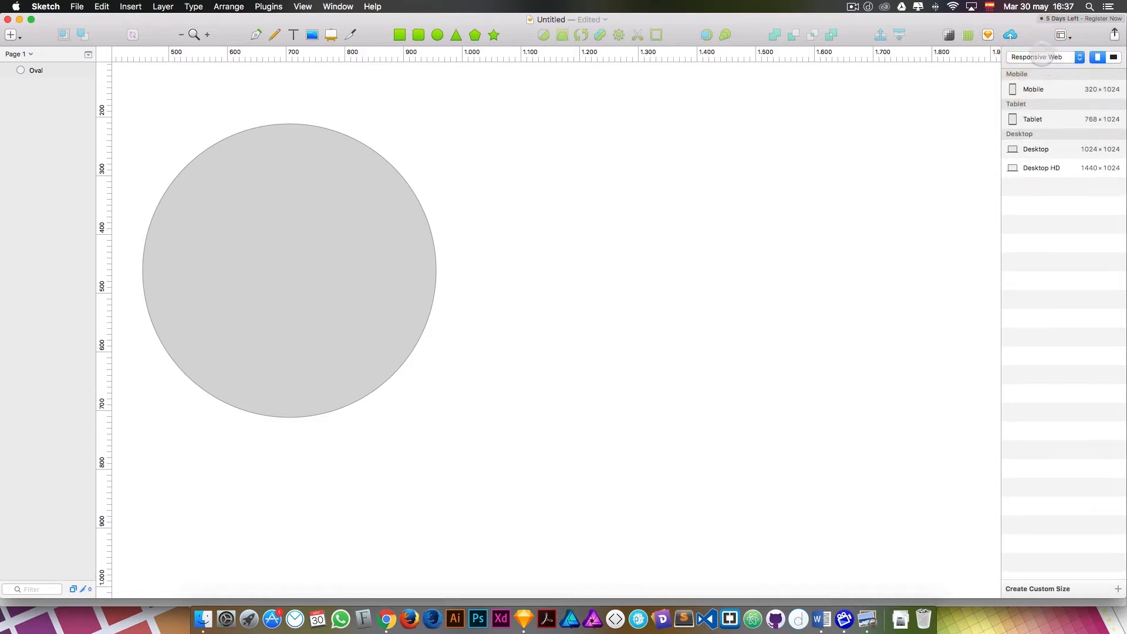
{"action": "left_click", "coordinate": [1041, 58]}
{"action": "left_click", "coordinate": [1034, 70]}
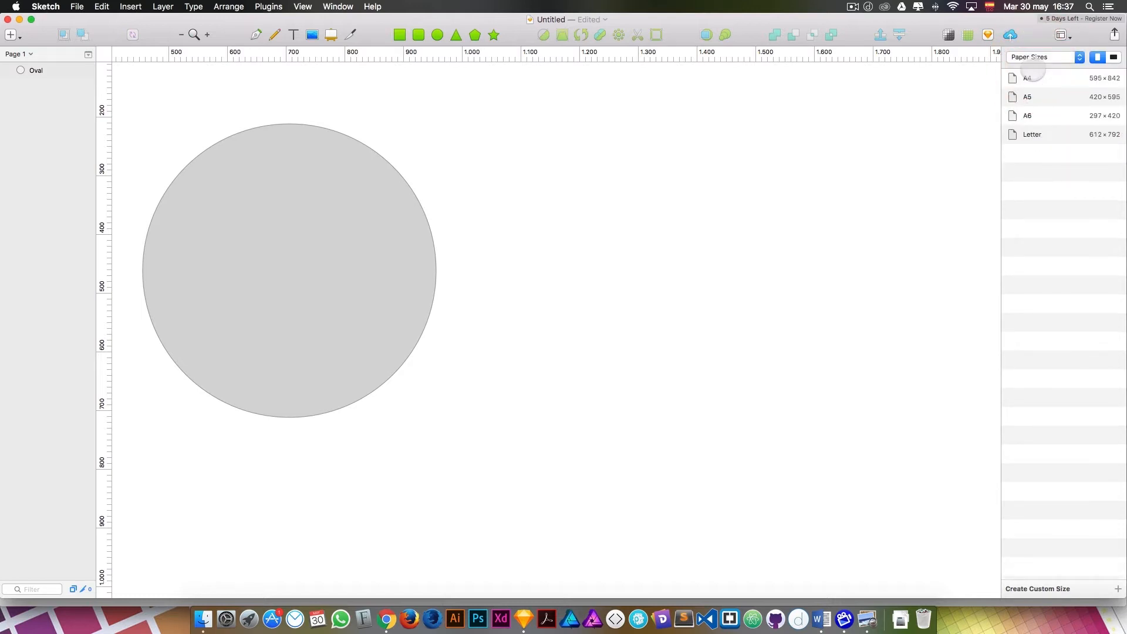
{"action": "left_click", "coordinate": [1038, 58]}
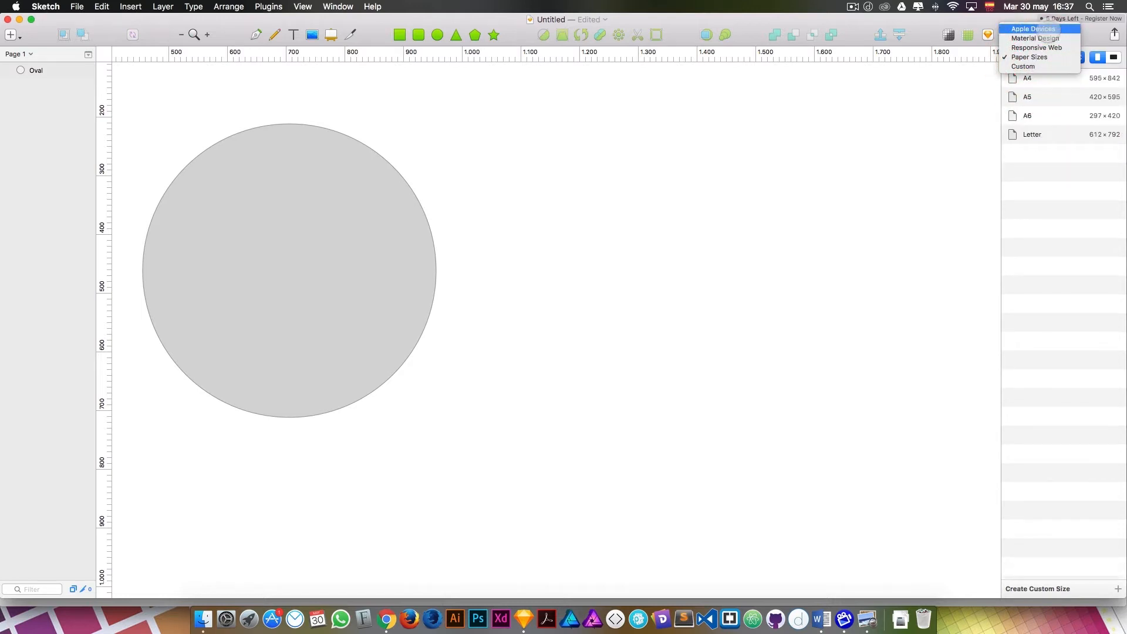
Step: Create an iPhone 7 Plus artboard from the Apple Devices presets, and deselect it
{"action": "left_click", "coordinate": [1049, 29]}
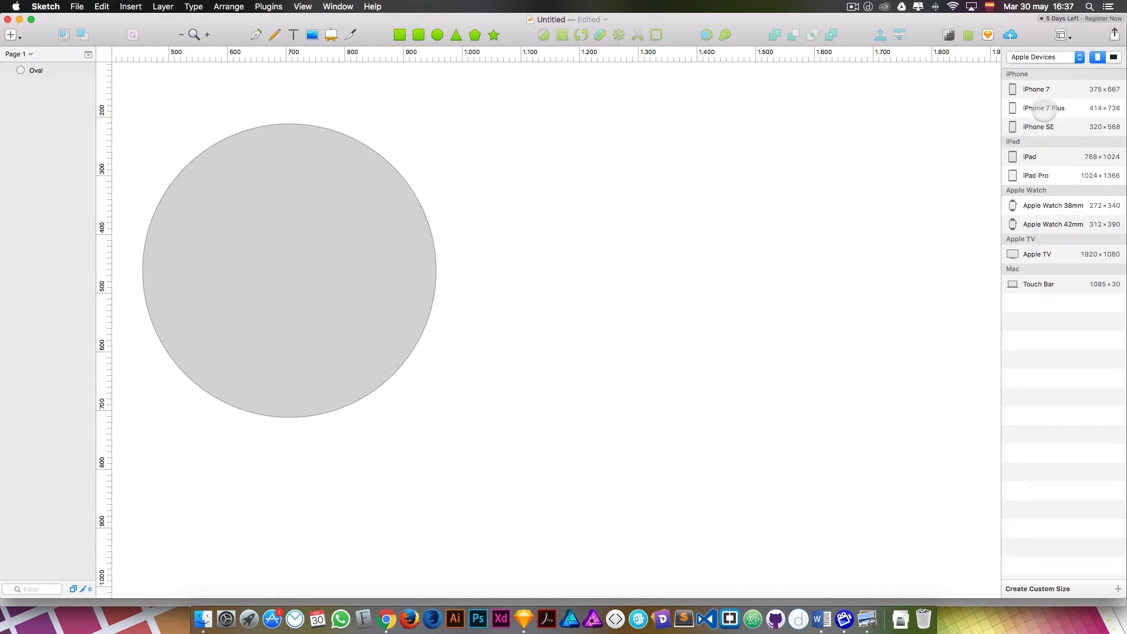
{"action": "left_click", "coordinate": [1044, 108]}
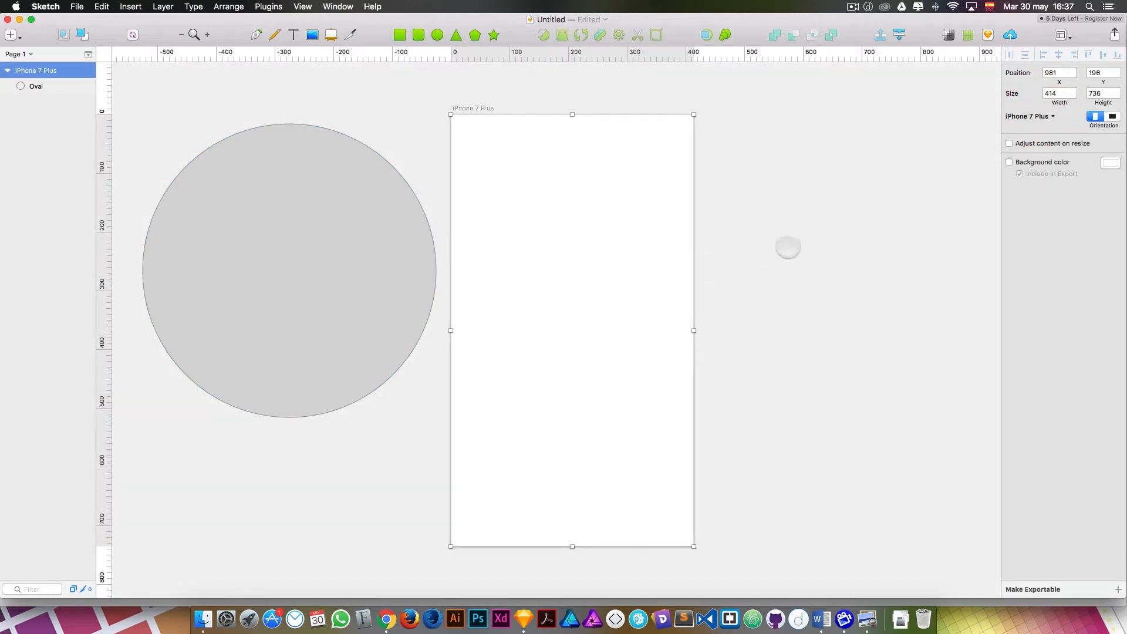
{"action": "left_click", "coordinate": [770, 249]}
{"action": "left_click", "coordinate": [588, 251]}
{"action": "left_click", "coordinate": [772, 284]}
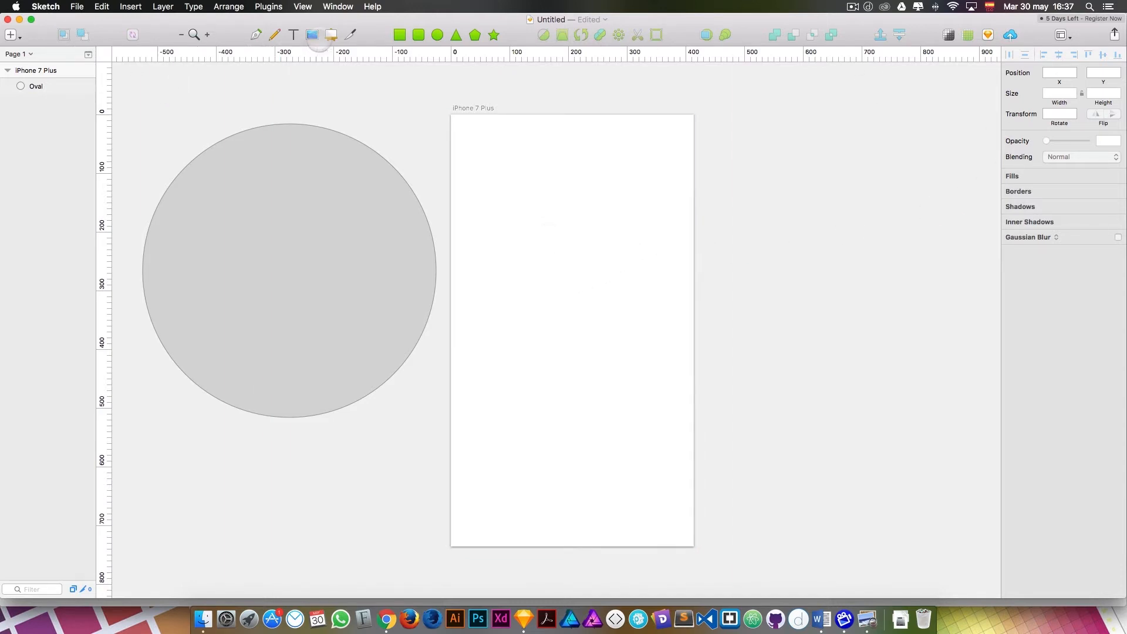
Step: Draw a custom artboard about 616 × 573 beside the iPhone 7 Plus artboard, switching it to portrait and back to landscape
{"action": "left_click", "coordinate": [330, 34]}
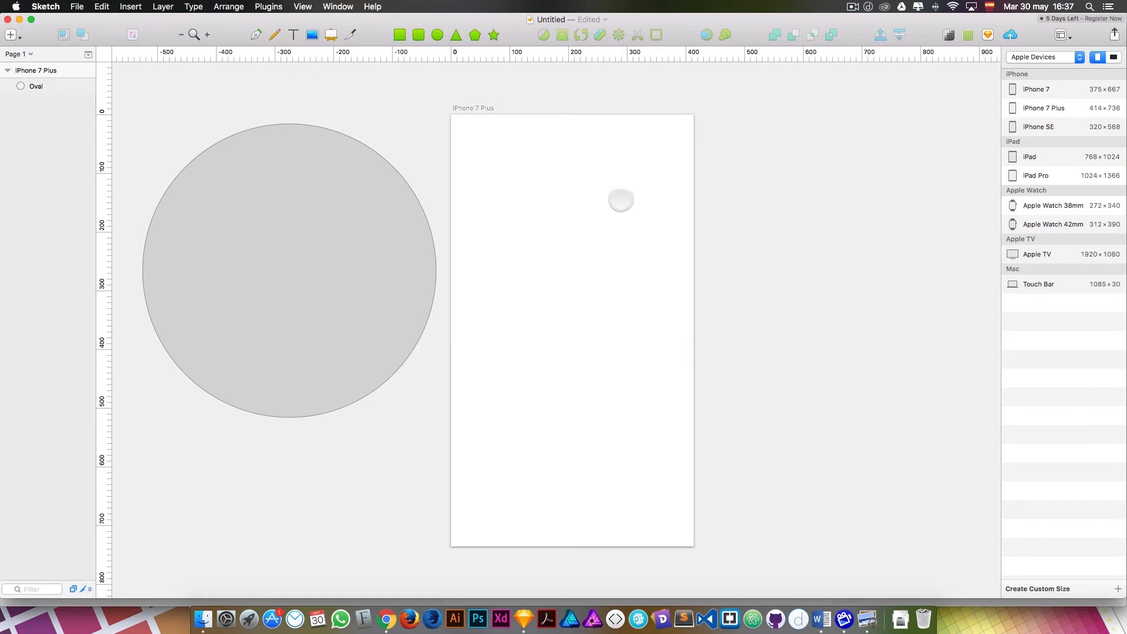
{"action": "key", "text": "space"}
{"action": "left_click_drag", "start_coordinate": [776, 253], "coordinate": [513, 246]}
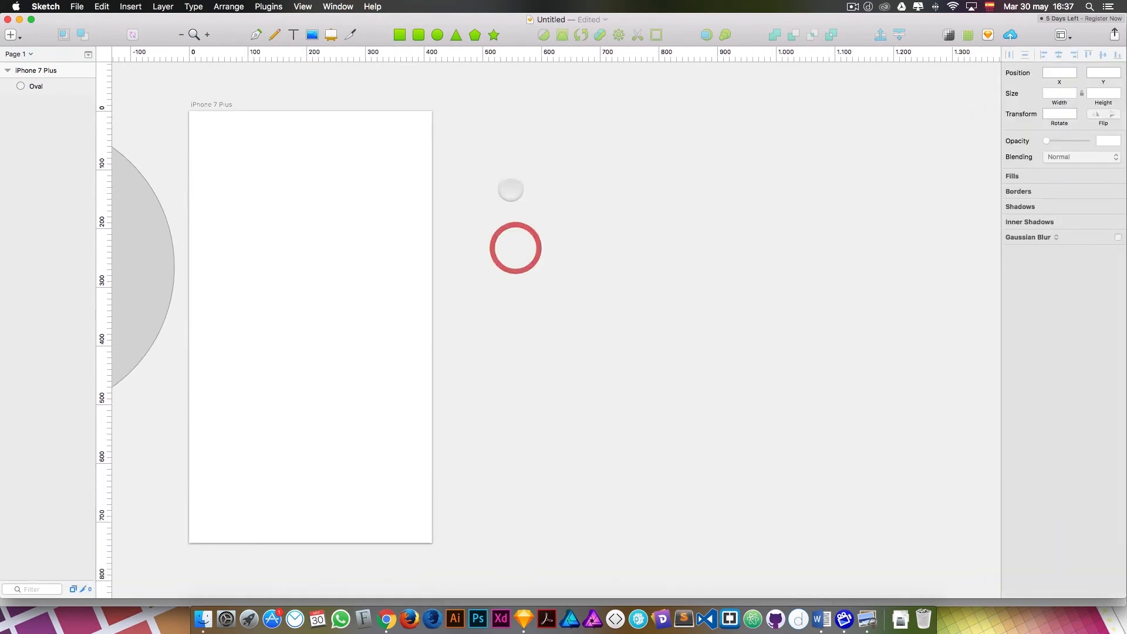
{"action": "left_click", "coordinate": [330, 34]}
{"action": "left_click_drag", "start_coordinate": [480, 121], "coordinate": [843, 459]}
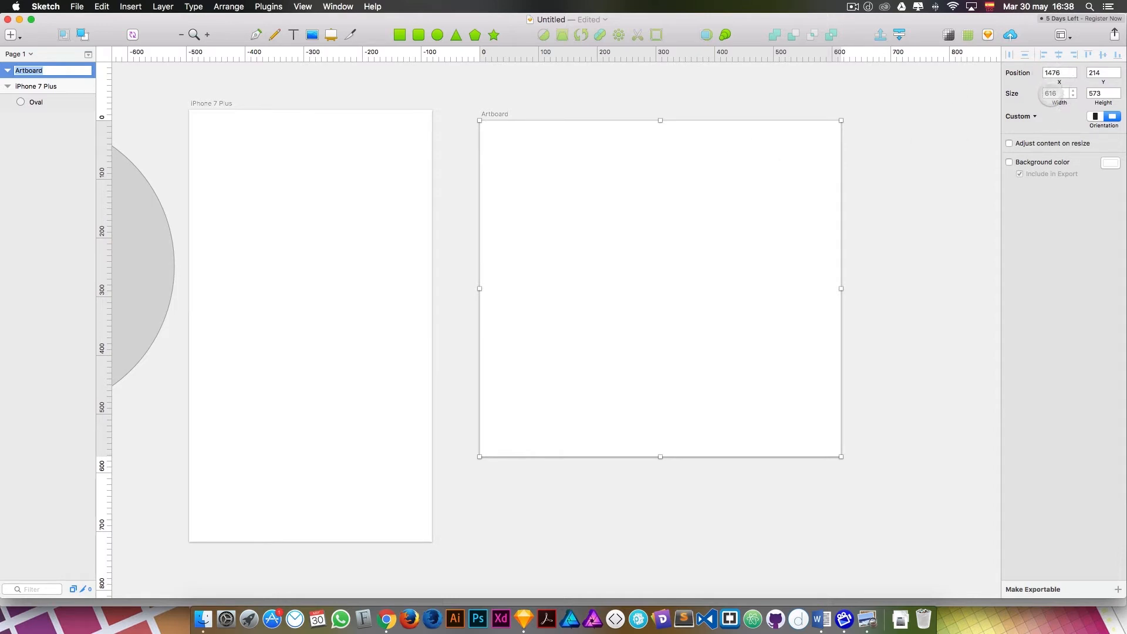
{"action": "left_click", "coordinate": [1095, 115]}
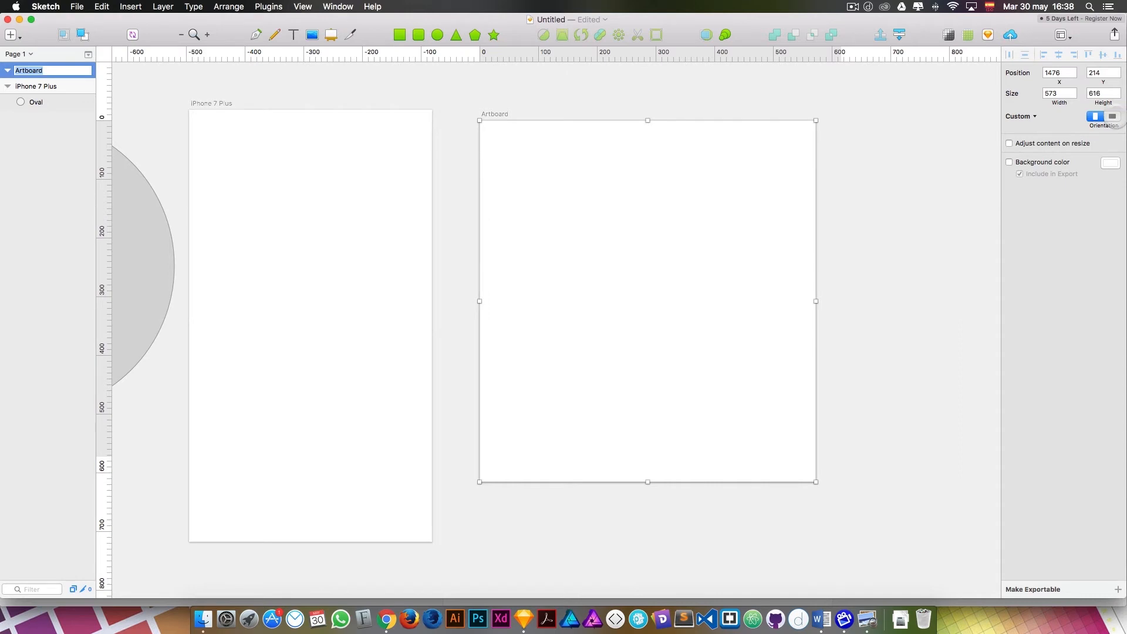
{"action": "left_click", "coordinate": [1111, 116]}
Step: Reposition the iPhone 7 Plus artboard near the circle and move the custom artboard to about X 1584, Y 212, leaving a gap between them
{"action": "key", "text": "space"}
{"action": "left_click_drag", "start_coordinate": [407, 246], "coordinate": [589, 271]}
{"action": "left_click", "coordinate": [295, 189]}
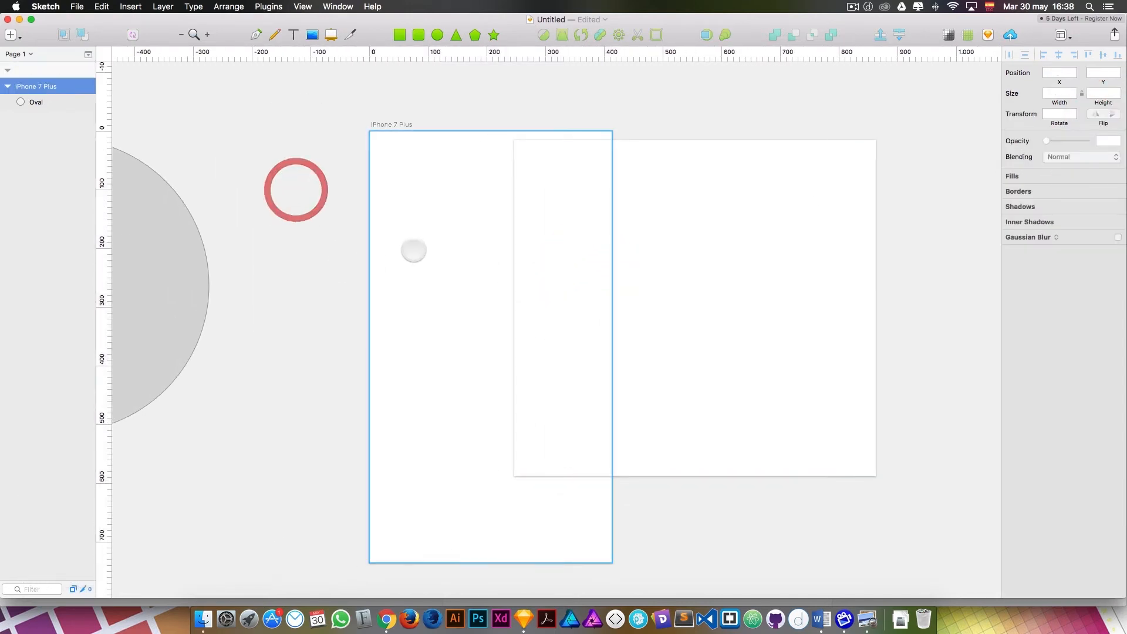
{"action": "left_click_drag", "start_coordinate": [414, 251], "coordinate": [301, 211]}
{"action": "left_click_drag", "start_coordinate": [572, 291], "coordinate": [658, 299]}
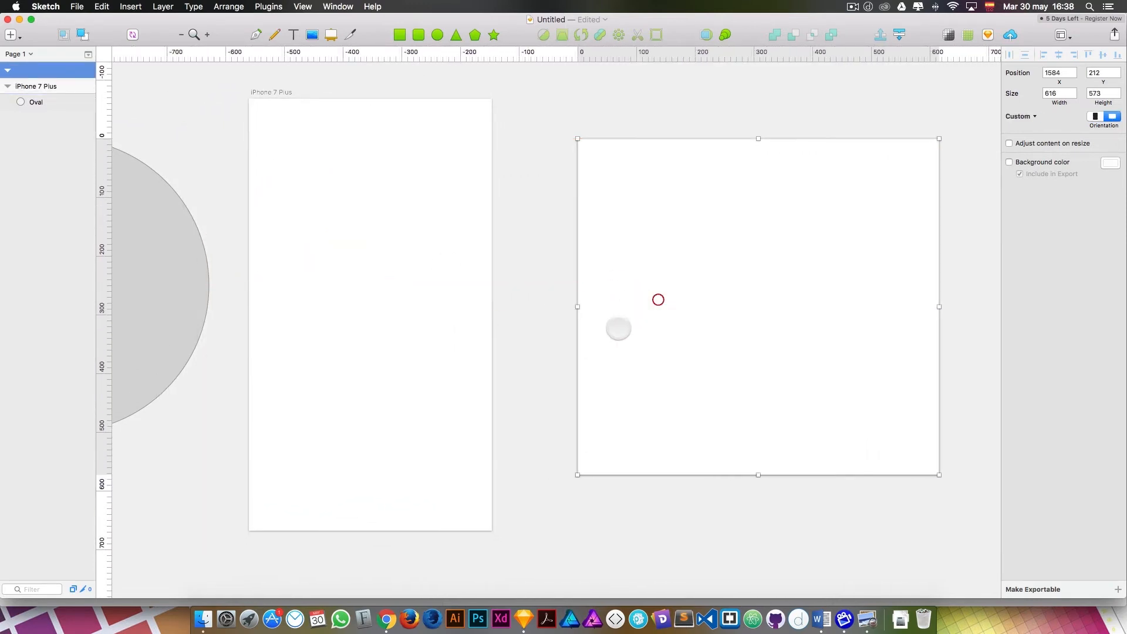
Step: Move the circle onto the iPhone 7 Plus artboard, and shift it back towards and past the artboard's left edge
{"action": "key", "text": "space"}
{"action": "left_click_drag", "start_coordinate": [445, 322], "coordinate": [518, 317]}
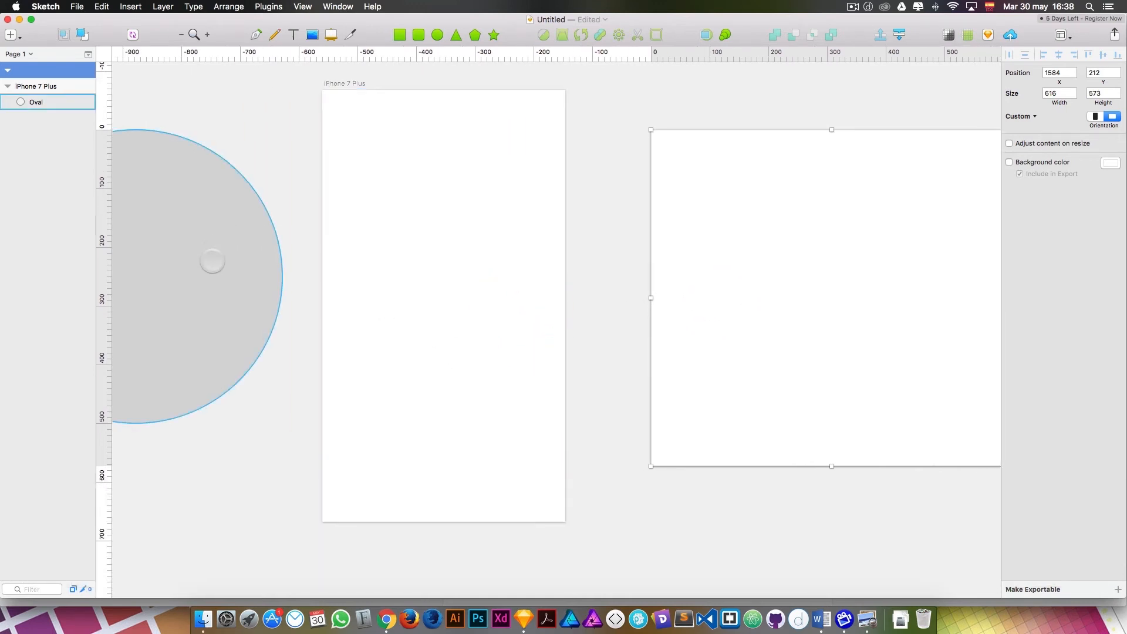
{"action": "left_click", "coordinate": [212, 260]}
{"action": "left_click_drag", "start_coordinate": [208, 234], "coordinate": [490, 256]}
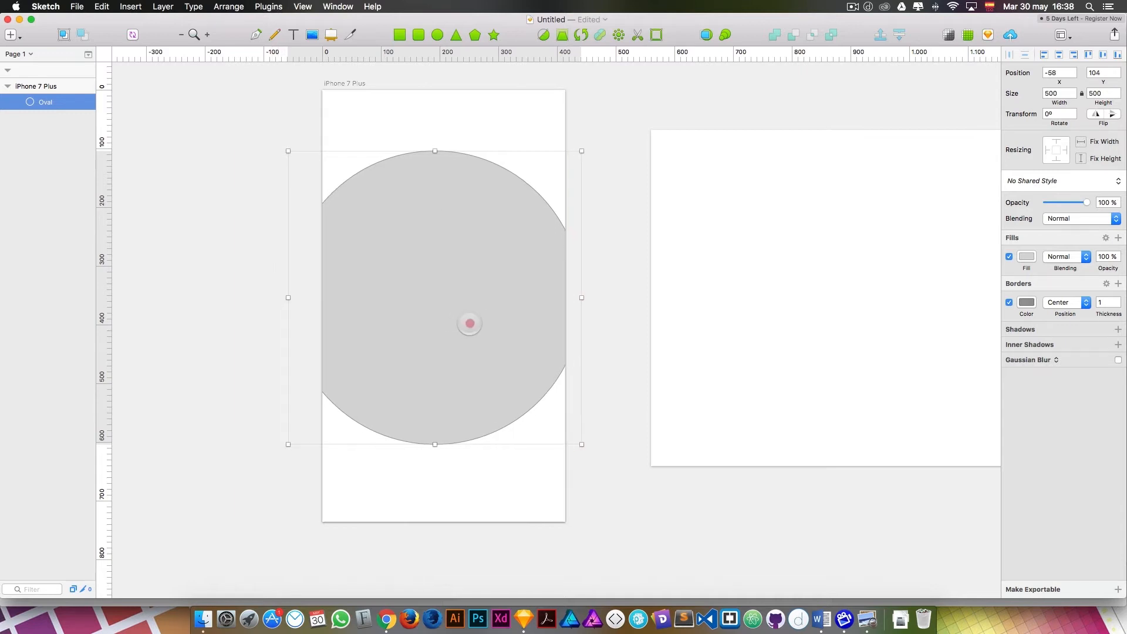
{"action": "left_click_drag", "start_coordinate": [465, 322], "coordinate": [405, 326]}
{"action": "left_click_drag", "start_coordinate": [247, 328], "coordinate": [202, 321]}
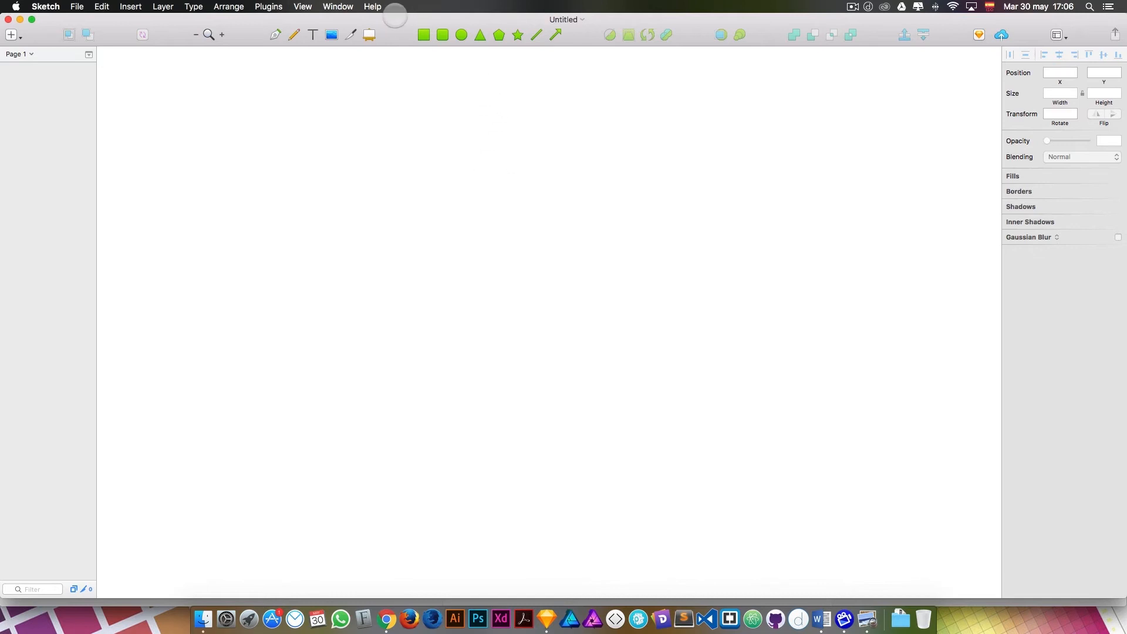
Step: Show the canvas rulers in the blank document
{"action": "left_click", "coordinate": [303, 6]}
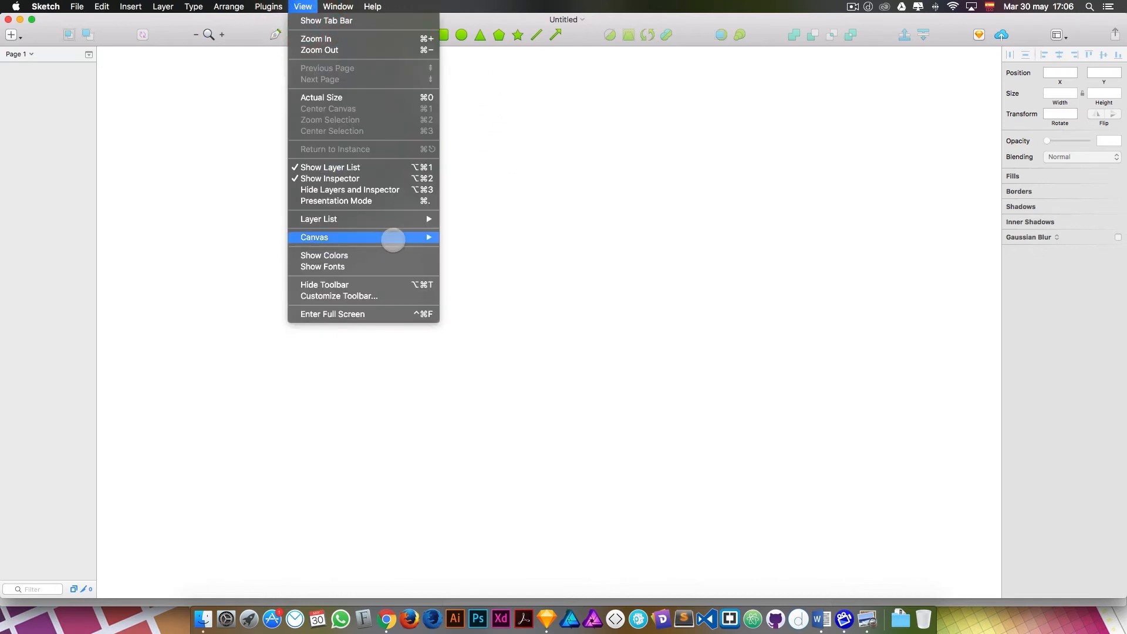
{"action": "mouse_move", "coordinate": [433, 237]}
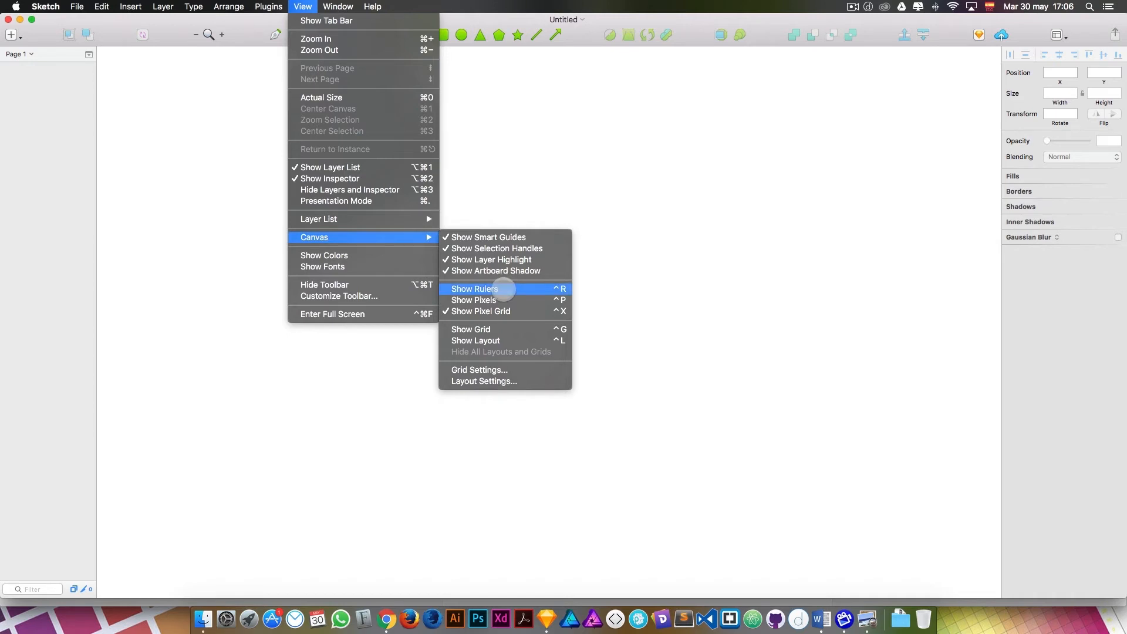
{"action": "left_click", "coordinate": [504, 288]}
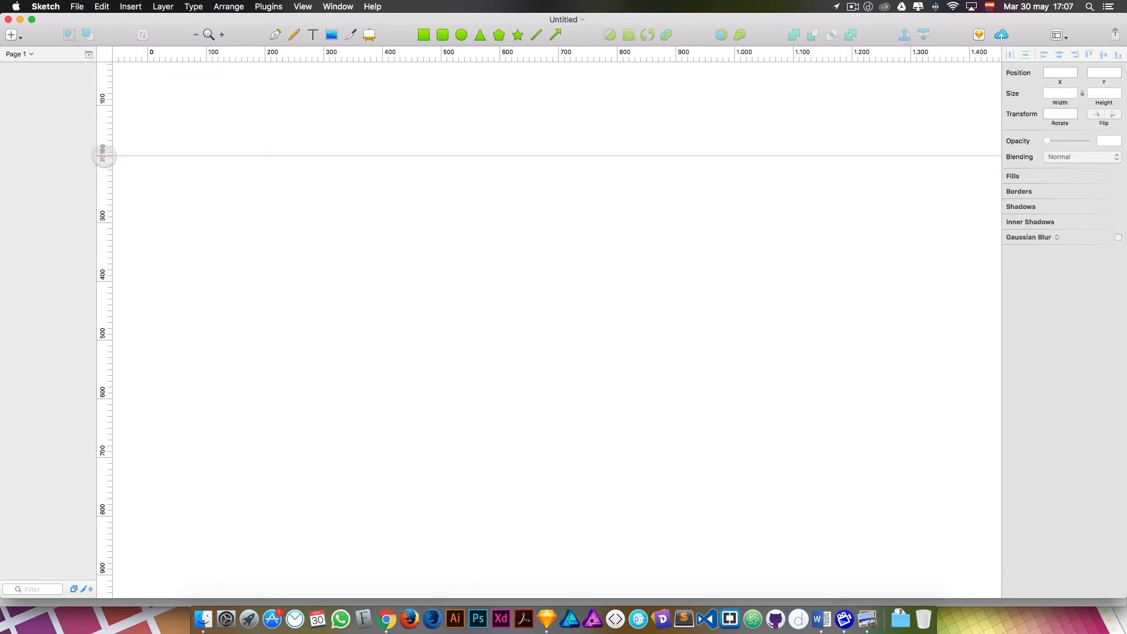
Step: Place horizontal guides at 178 and 458 and vertical guides at 301 and 517
{"action": "left_click", "coordinate": [104, 150]}
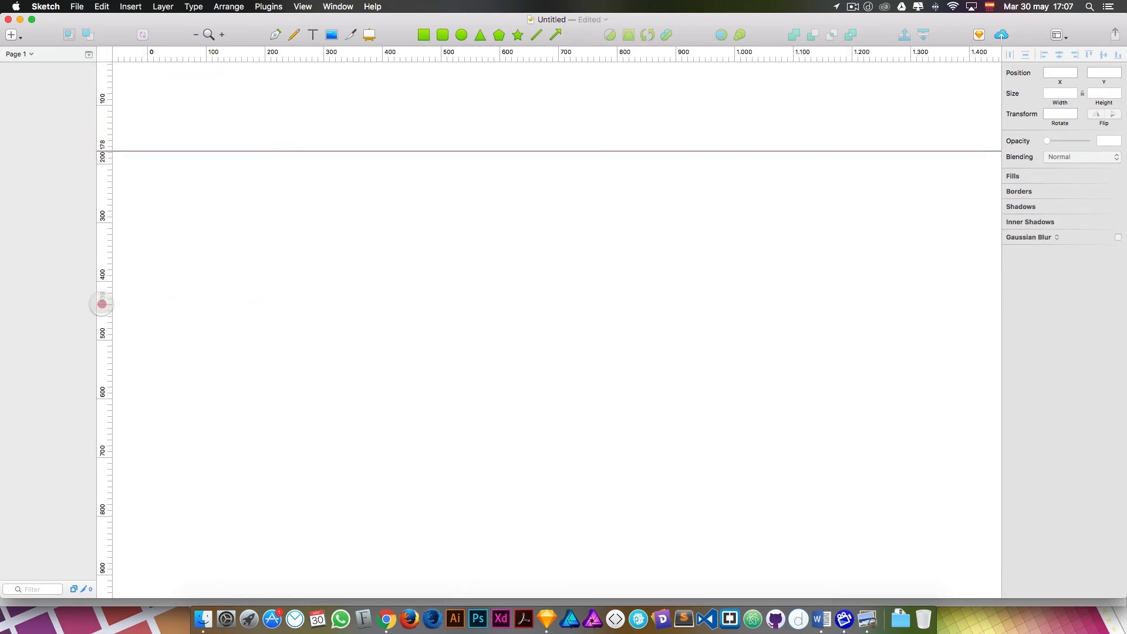
{"action": "left_click", "coordinate": [324, 55]}
{"action": "left_click", "coordinate": [451, 55]}
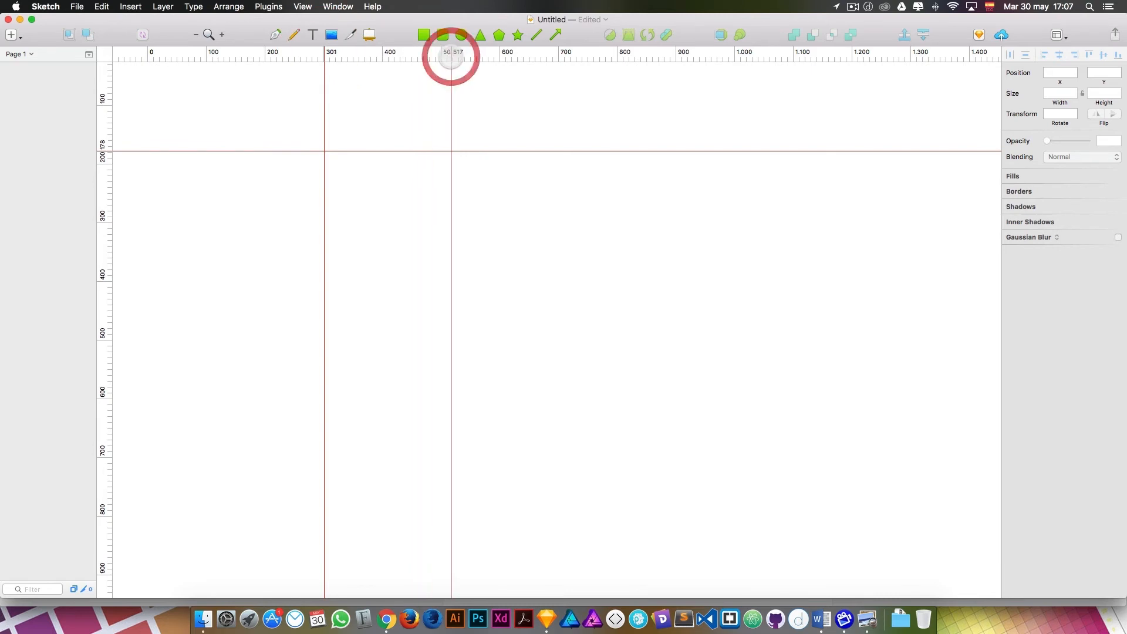
{"action": "left_click", "coordinate": [106, 316]}
Step: Draw a 216 × 280 rectangle snapped to the four guides, and delete it
{"action": "key", "text": "r"}
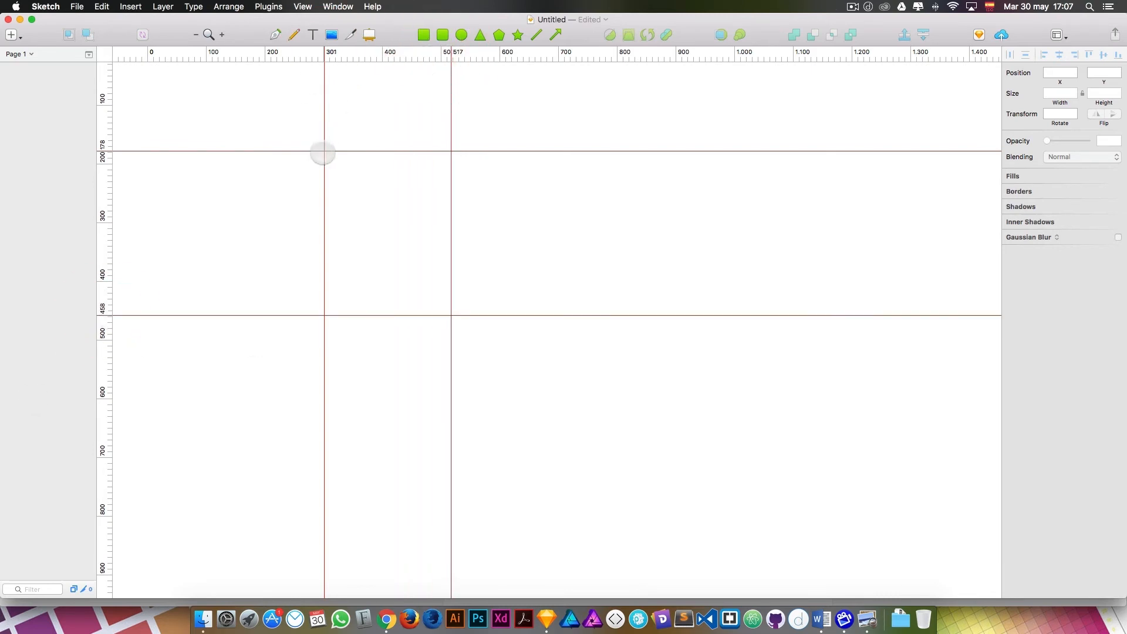
{"action": "left_click_drag", "start_coordinate": [324, 151], "coordinate": [451, 315]}
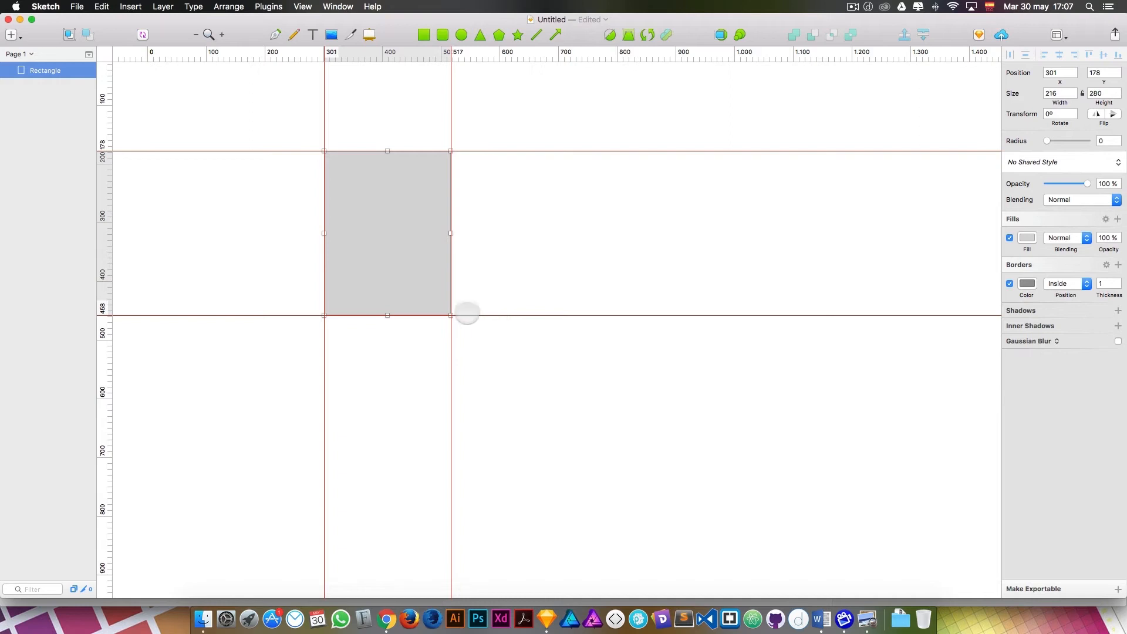
{"action": "left_click", "coordinate": [391, 255]}
{"action": "key", "text": "BackSpace"}
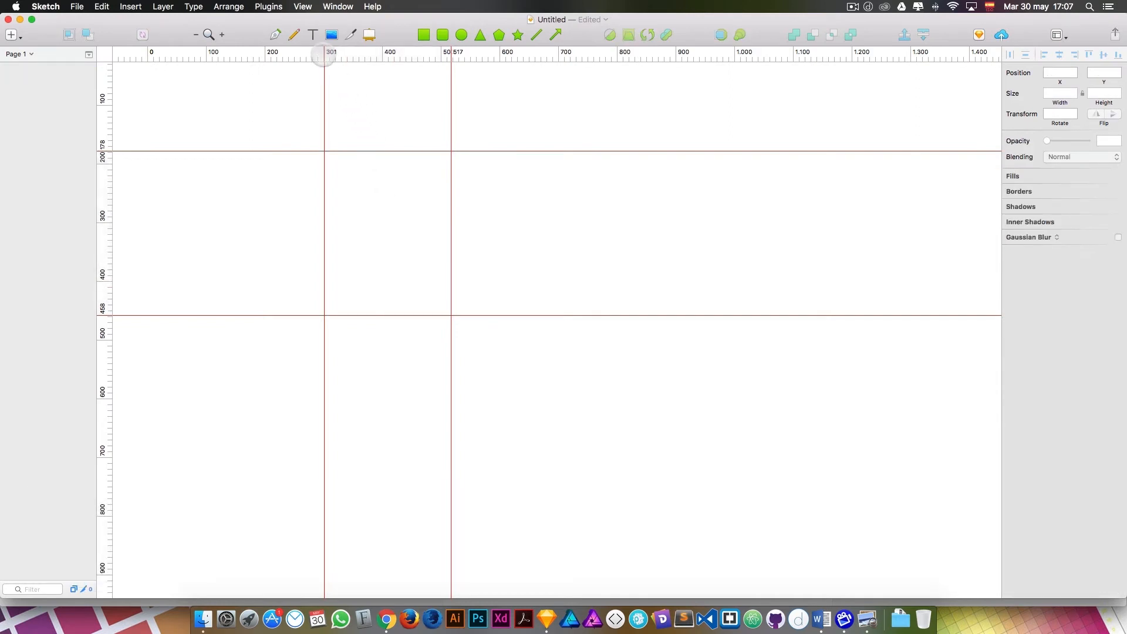
Step: Remove all four guides from the rulers
{"action": "left_click_drag", "start_coordinate": [324, 55], "coordinate": [105, 52]}
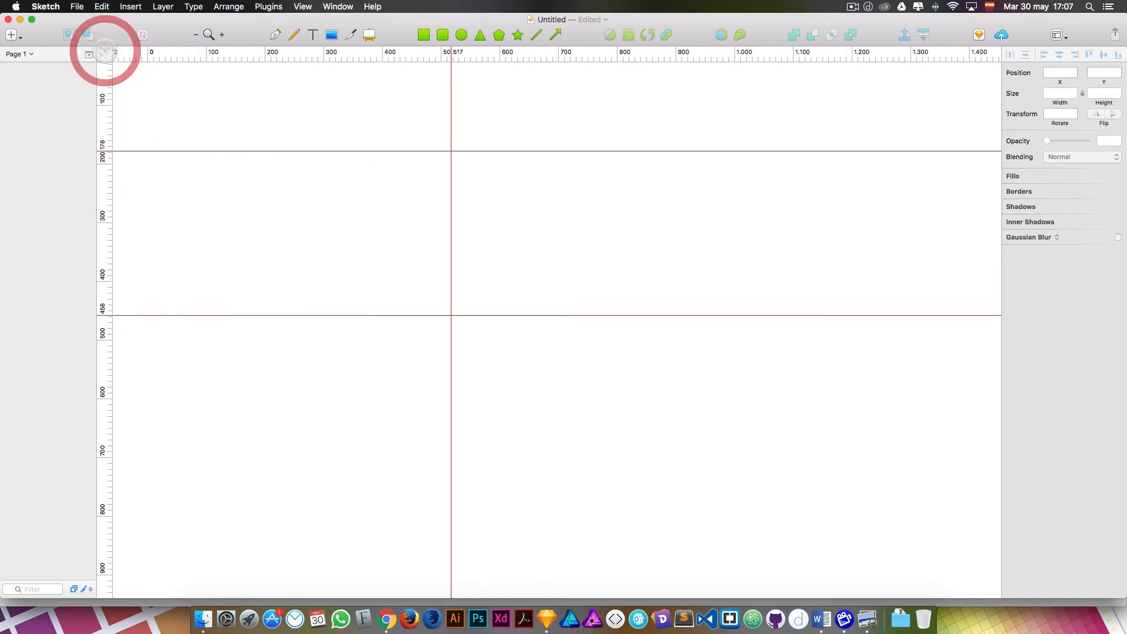
{"action": "left_click_drag", "start_coordinate": [103, 151], "coordinate": [104, 50]}
{"action": "left_click_drag", "start_coordinate": [444, 52], "coordinate": [102, 54]}
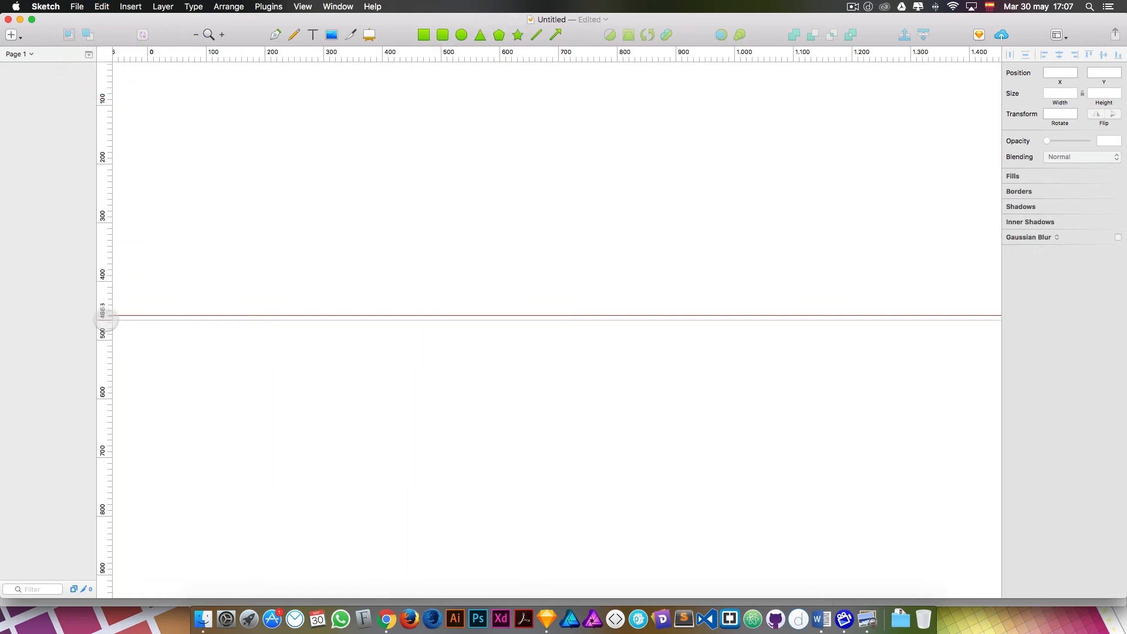
{"action": "left_click_drag", "start_coordinate": [103, 316], "coordinate": [101, 54]}
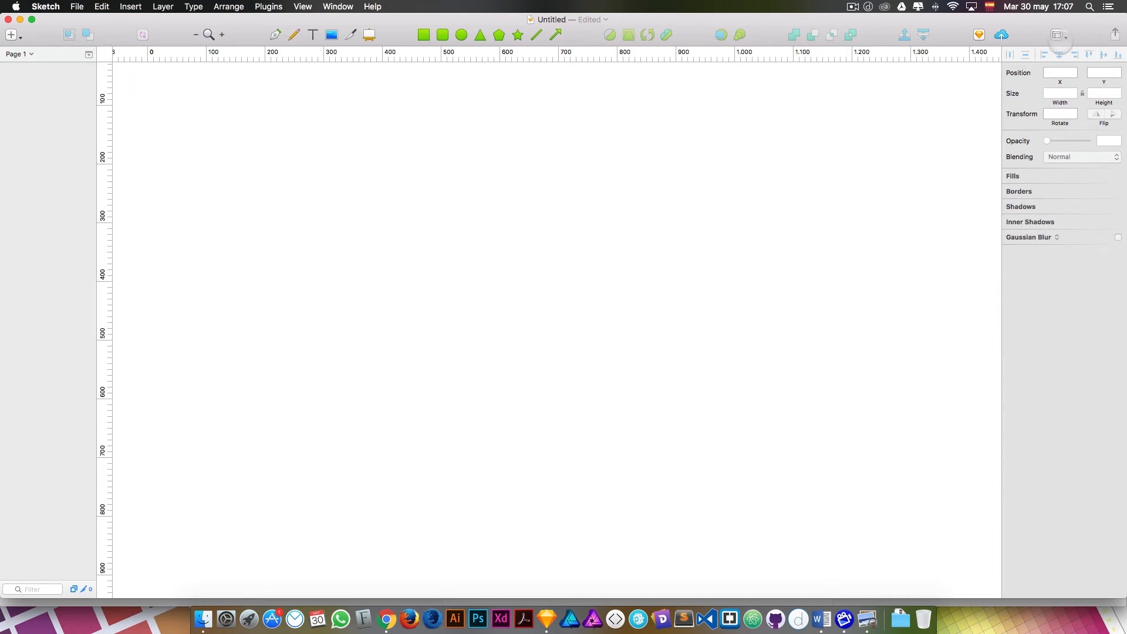
Step: Show the canvas grid and draw a 480 × 200 rectangle aligned to it at X 400, Y 200
{"action": "left_click", "coordinate": [1058, 35]}
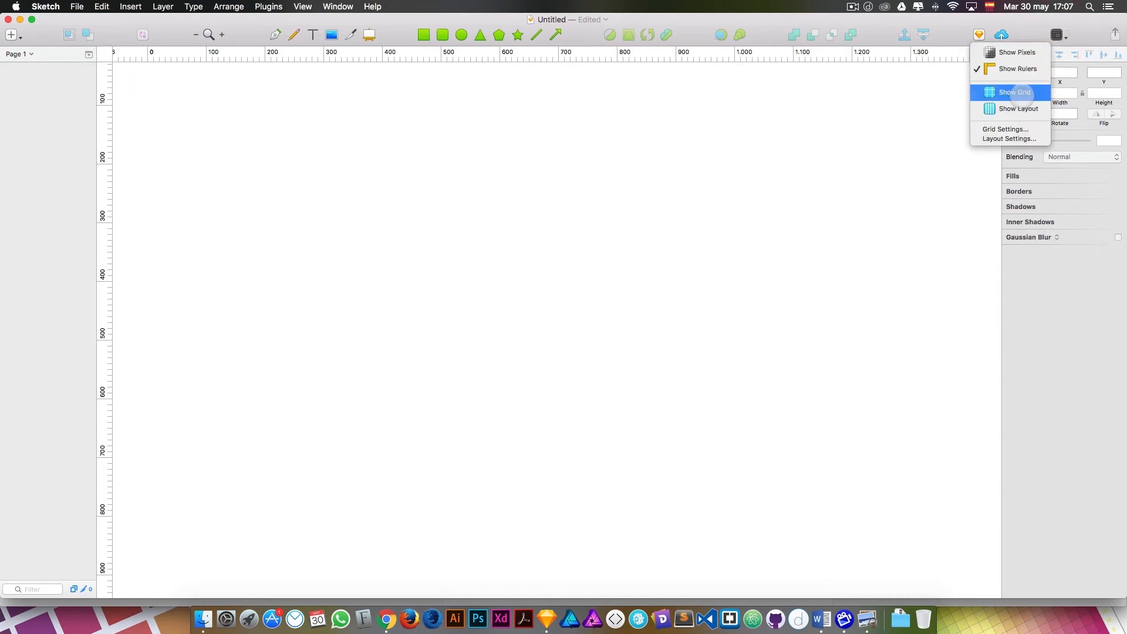
{"action": "left_click", "coordinate": [1015, 92]}
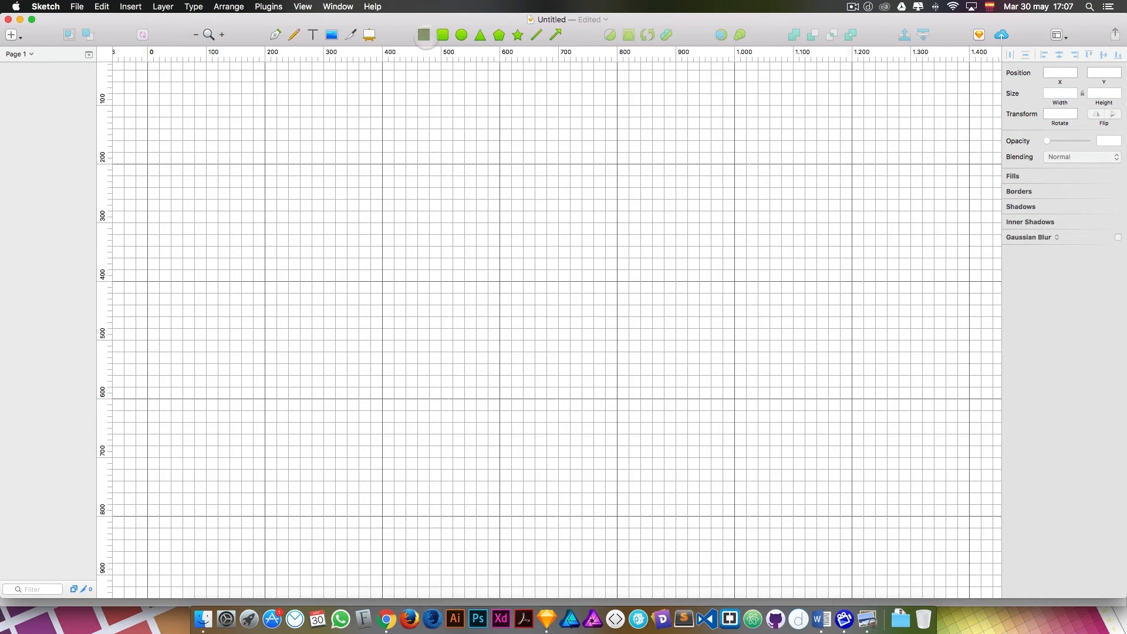
{"action": "left_click", "coordinate": [423, 35]}
{"action": "left_click_drag", "start_coordinate": [382, 164], "coordinate": [662, 282]}
{"action": "left_click_drag", "start_coordinate": [571, 244], "coordinate": [540, 229]}
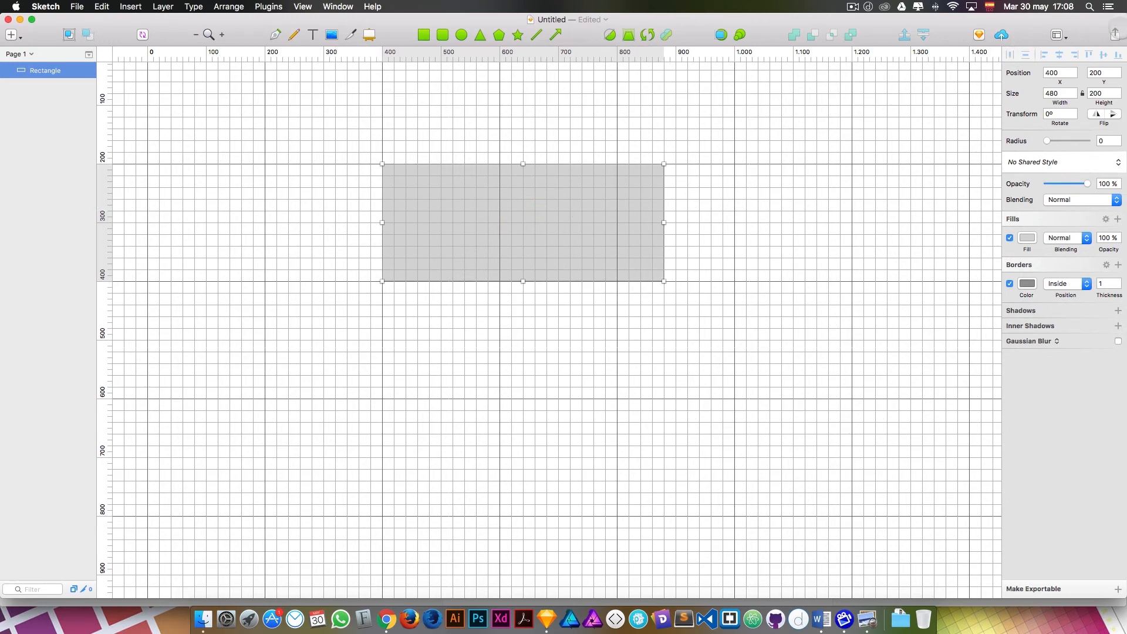
Step: Try a grid block size of 30 px with thick lines every 5 blocks, and cancel the grid settings
{"action": "left_click", "coordinate": [1062, 36]}
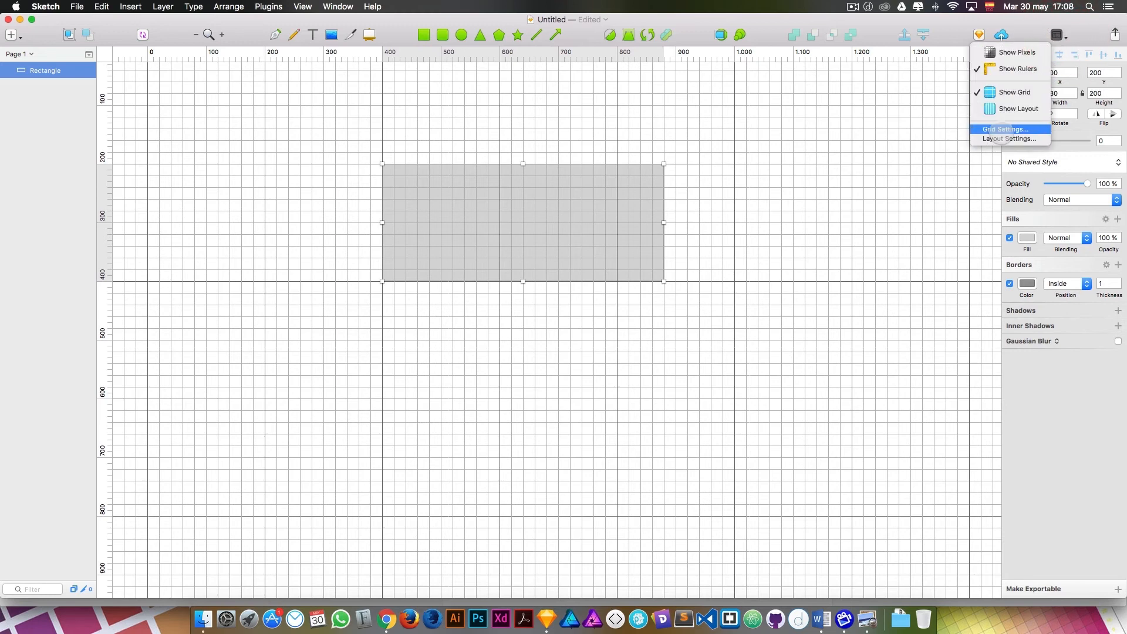
{"action": "left_click", "coordinate": [999, 130]}
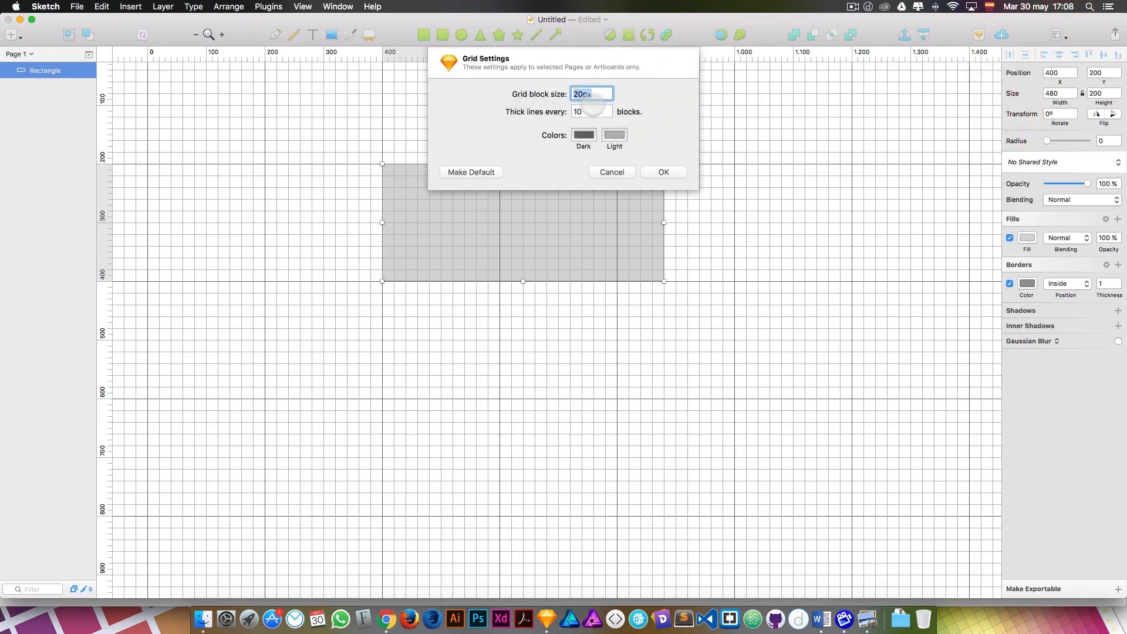
{"action": "type", "text": "30"}
{"action": "key", "text": "Tab"}
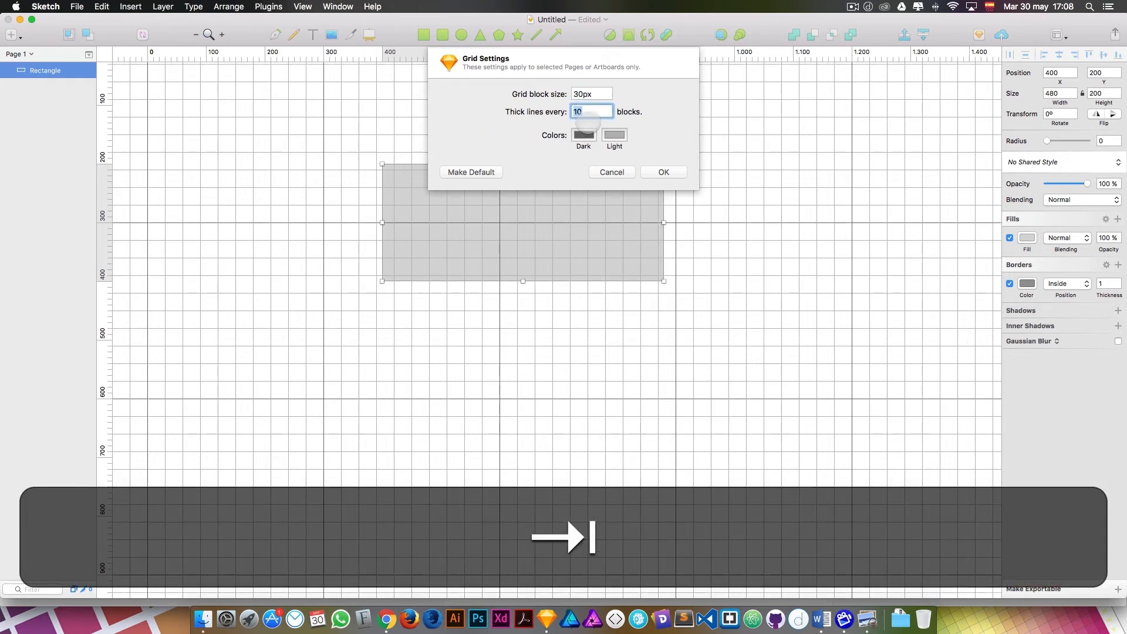
{"action": "type", "text": "5"}
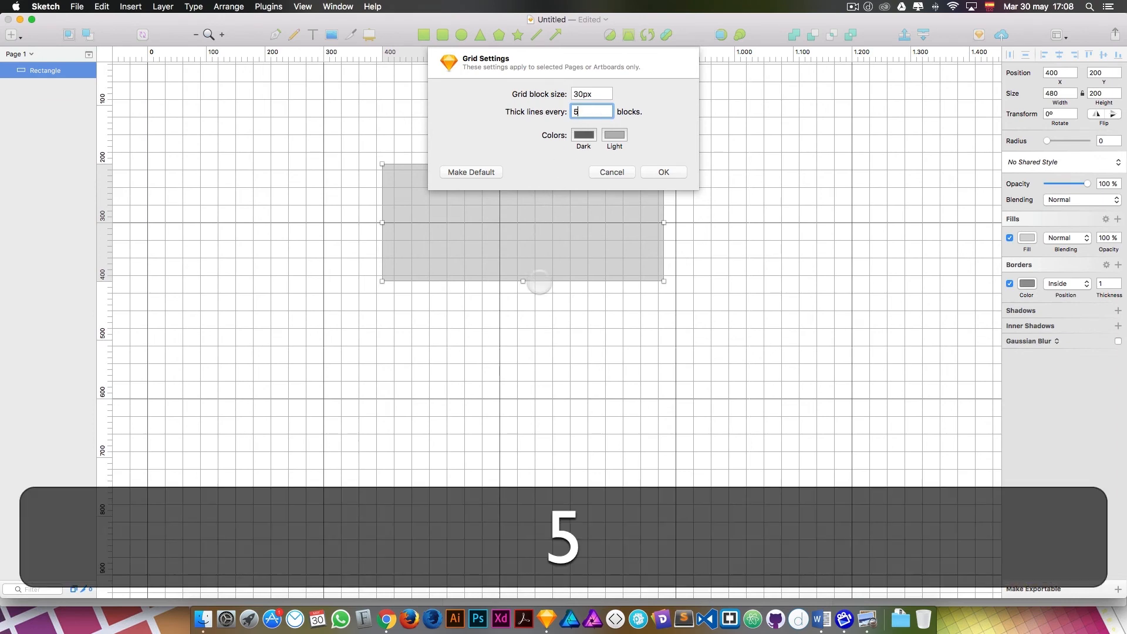
{"action": "key", "text": "Tab"}
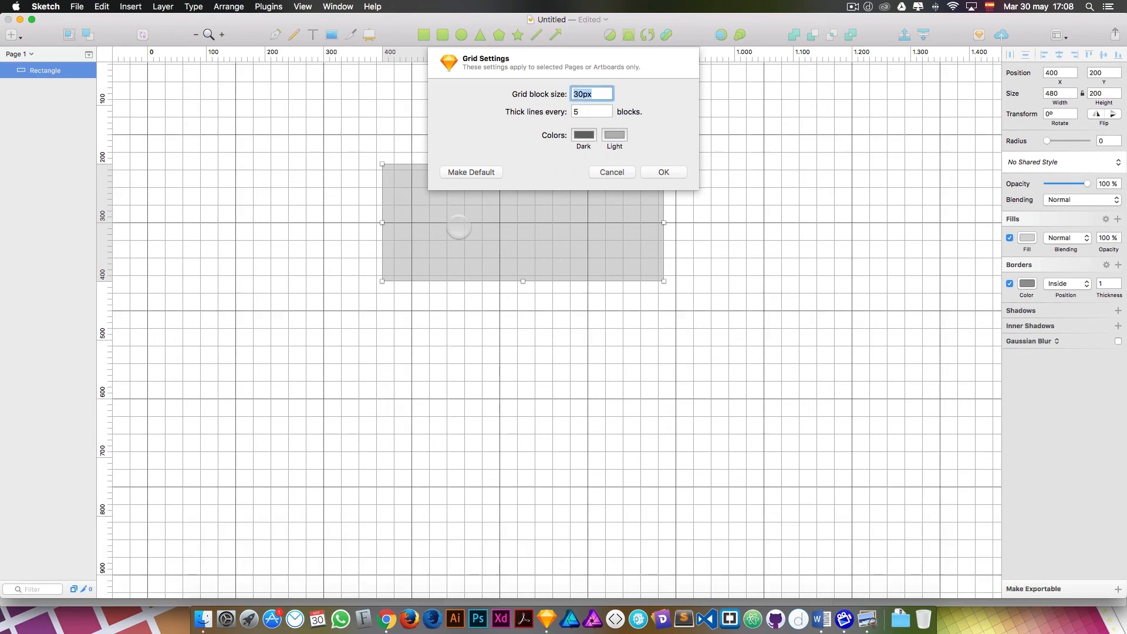
{"action": "left_click", "coordinate": [610, 172]}
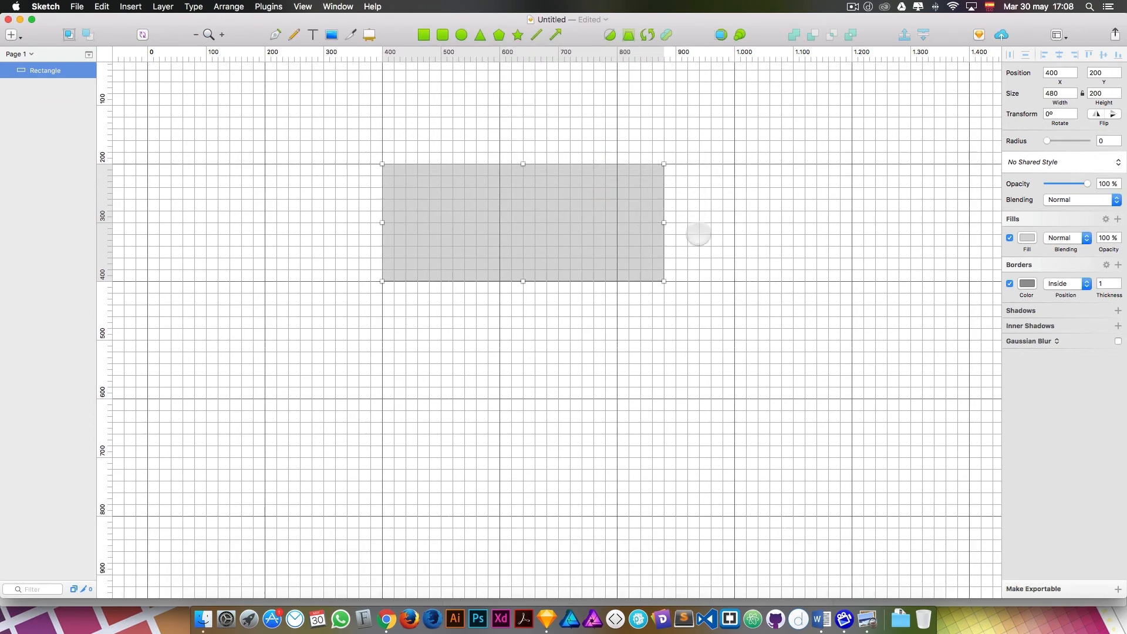
Step: Delete the rectangle, and replace the canvas grid with the column layout
{"action": "key", "text": "BackSpace"}
{"action": "left_click", "coordinate": [1059, 34]}
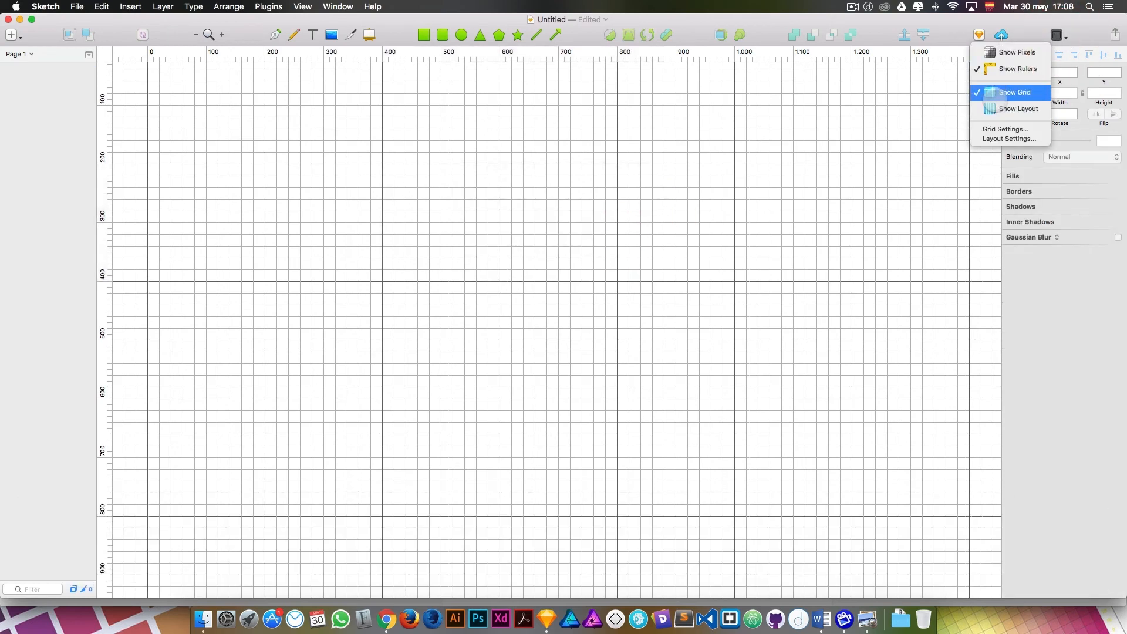
{"action": "left_click", "coordinate": [994, 97]}
{"action": "left_click", "coordinate": [1057, 36]}
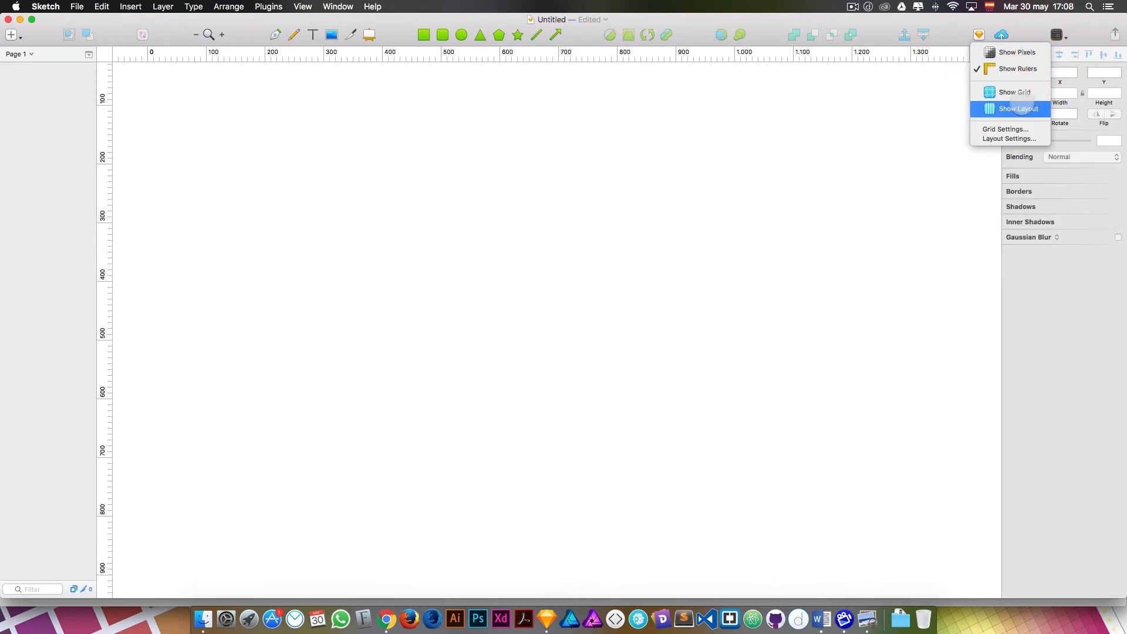
{"action": "left_click", "coordinate": [1022, 106]}
{"action": "key", "text": "space"}
{"action": "left_click_drag", "start_coordinate": [487, 198], "coordinate": [614, 200]}
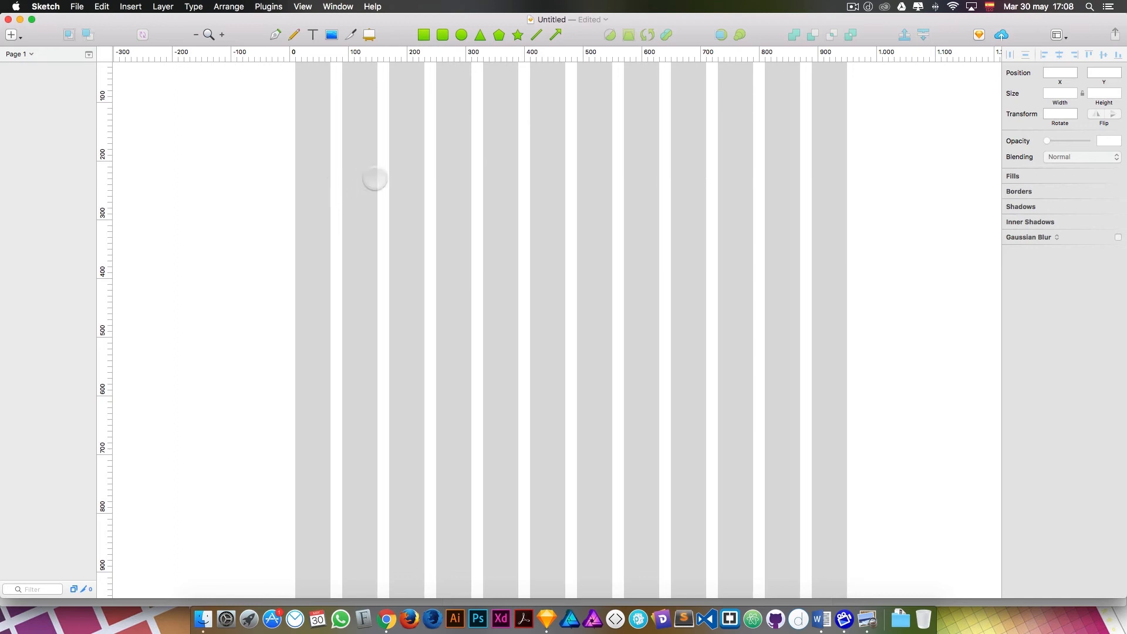
Step: Draw a 780 × 199 rectangle aligned to the layout columns and a row of three 220 × 244 rectangles below it
{"action": "left_click", "coordinate": [424, 34]}
{"action": "left_click_drag", "start_coordinate": [342, 100], "coordinate": [798, 218]}
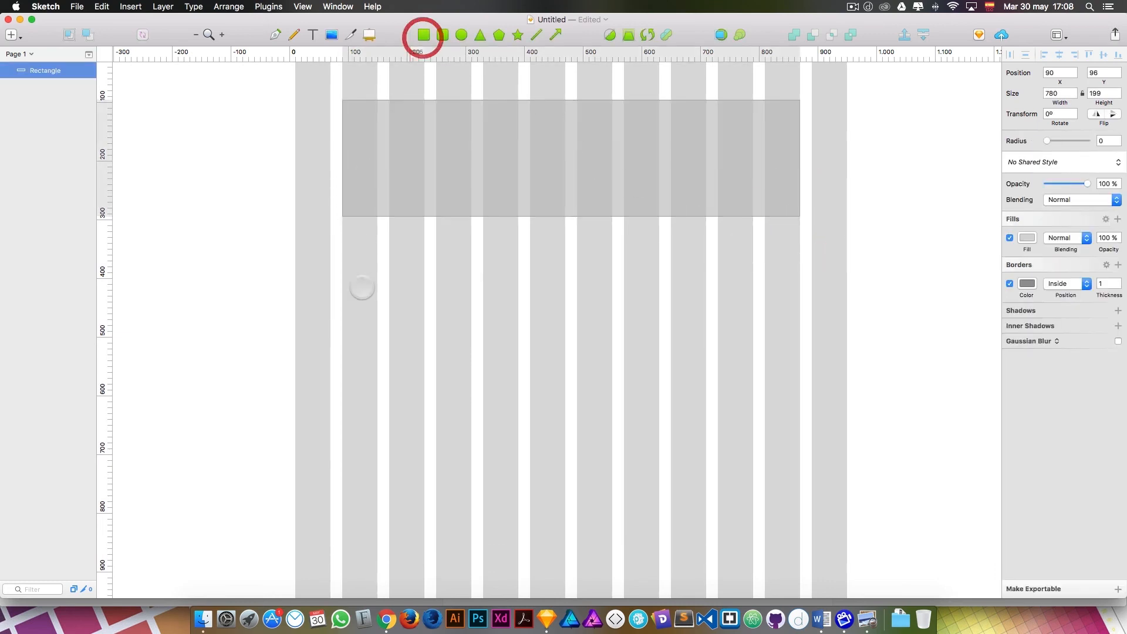
{"action": "key", "text": "r"}
{"action": "left_click_drag", "start_coordinate": [342, 254], "coordinate": [471, 398]}
{"action": "left_click_drag", "start_coordinate": [412, 344], "coordinate": [575, 331]}
{"action": "left_click", "coordinate": [819, 300]}
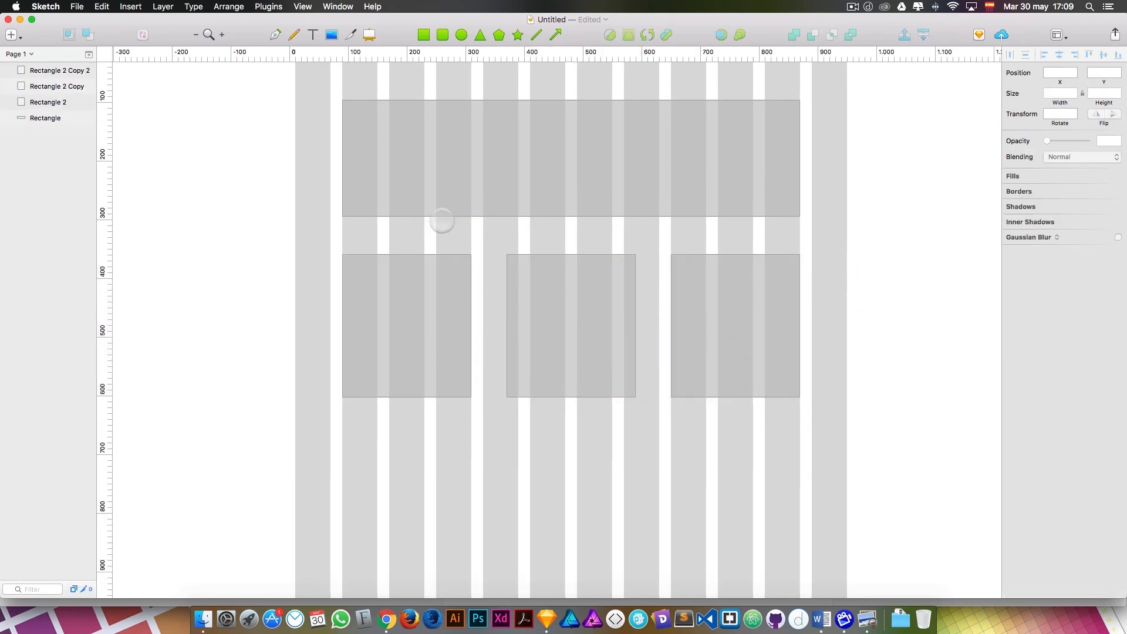
{"action": "left_click", "coordinate": [408, 330]}
{"action": "left_click", "coordinate": [566, 333]}
{"action": "left_click", "coordinate": [730, 326]}
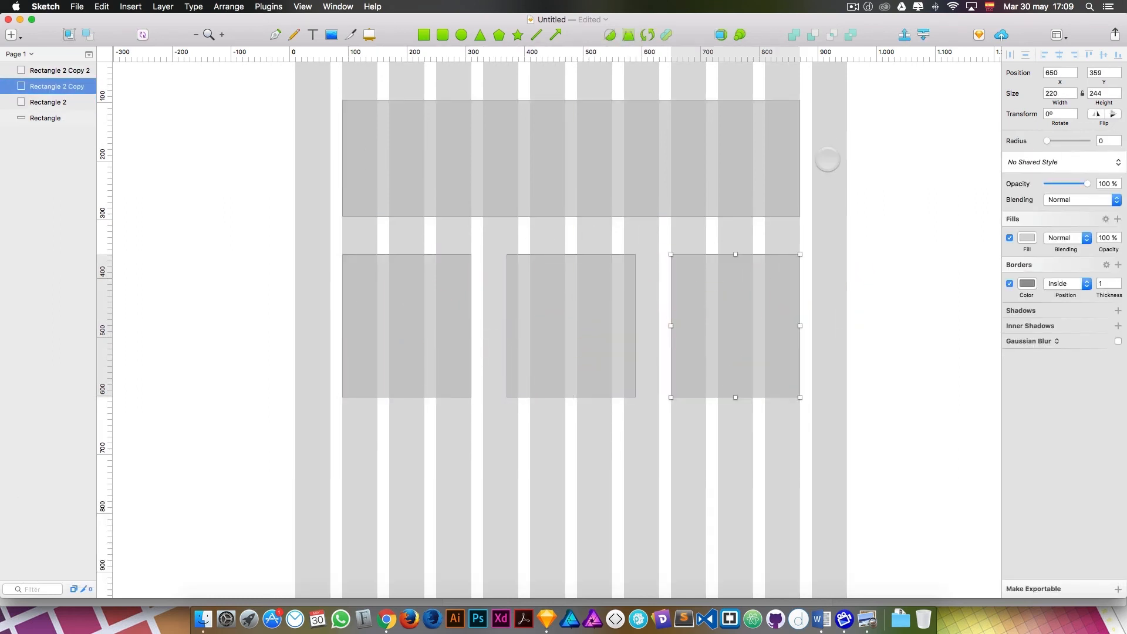
Step: Set the number of columns in the layout settings to 6
{"action": "left_click", "coordinate": [1056, 36]}
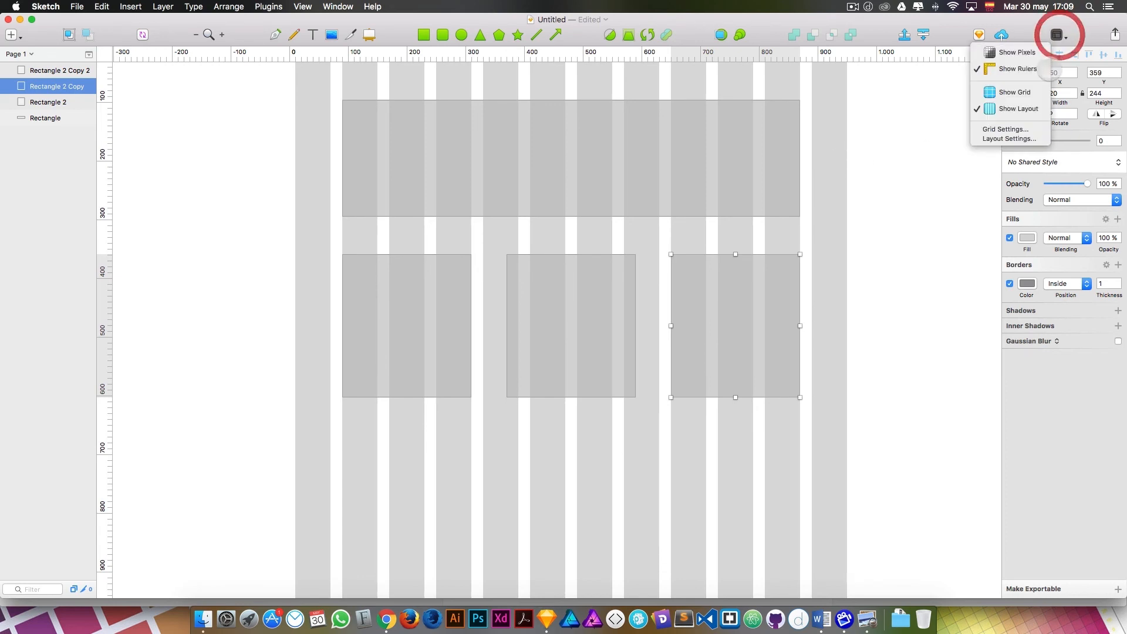
{"action": "left_click", "coordinate": [1014, 139]}
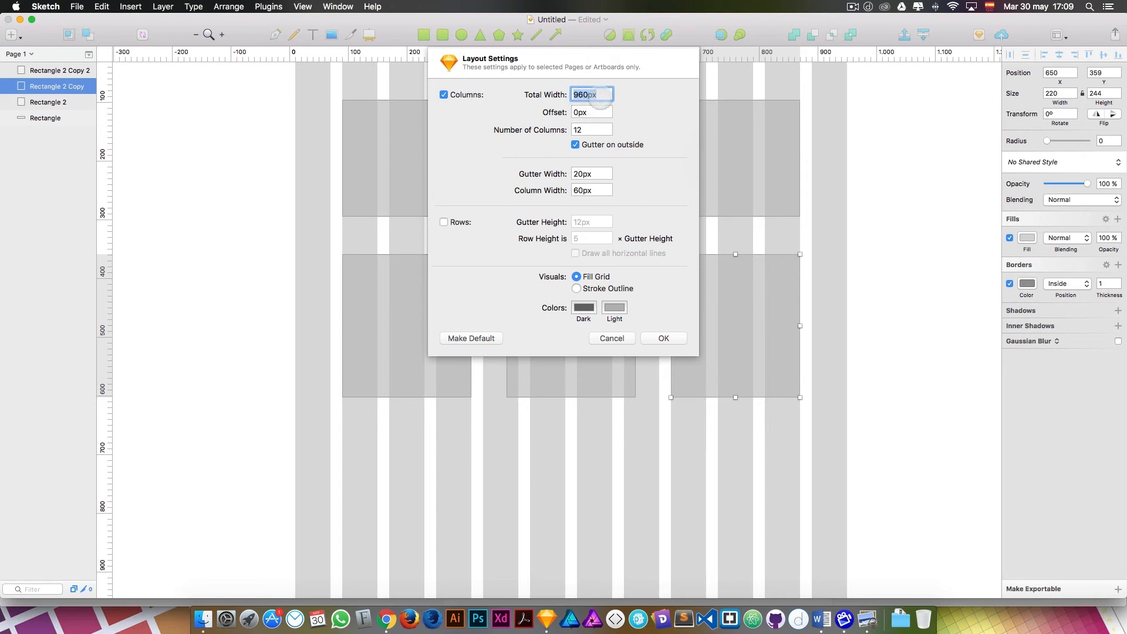
{"action": "left_click", "coordinate": [544, 130]}
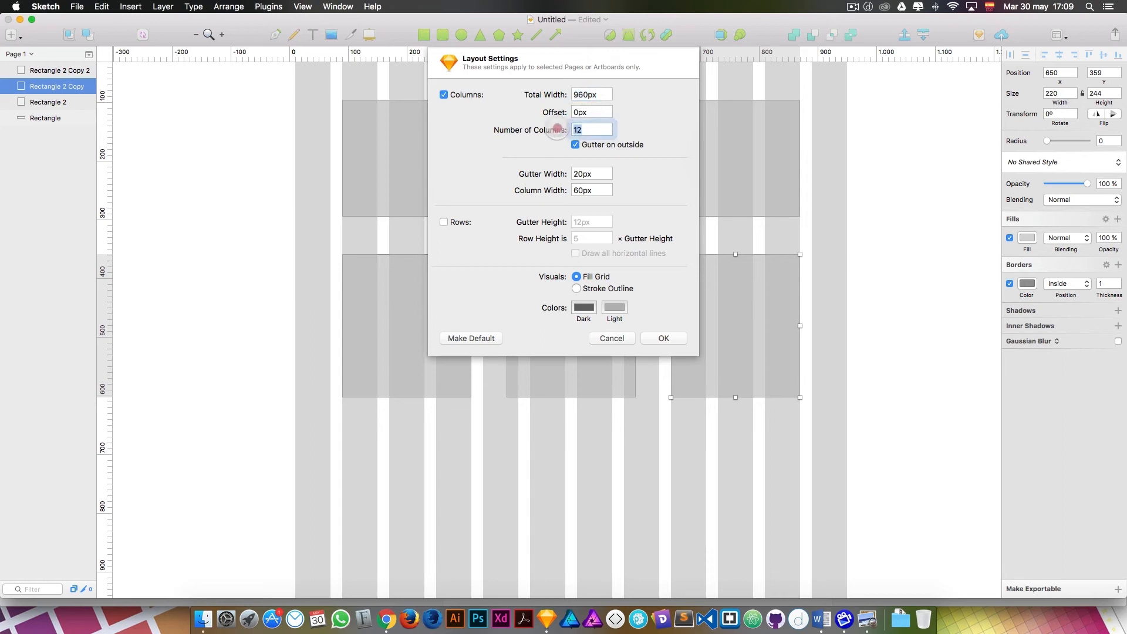
{"action": "type", "text": "6"}
{"action": "key", "text": "Tab"}
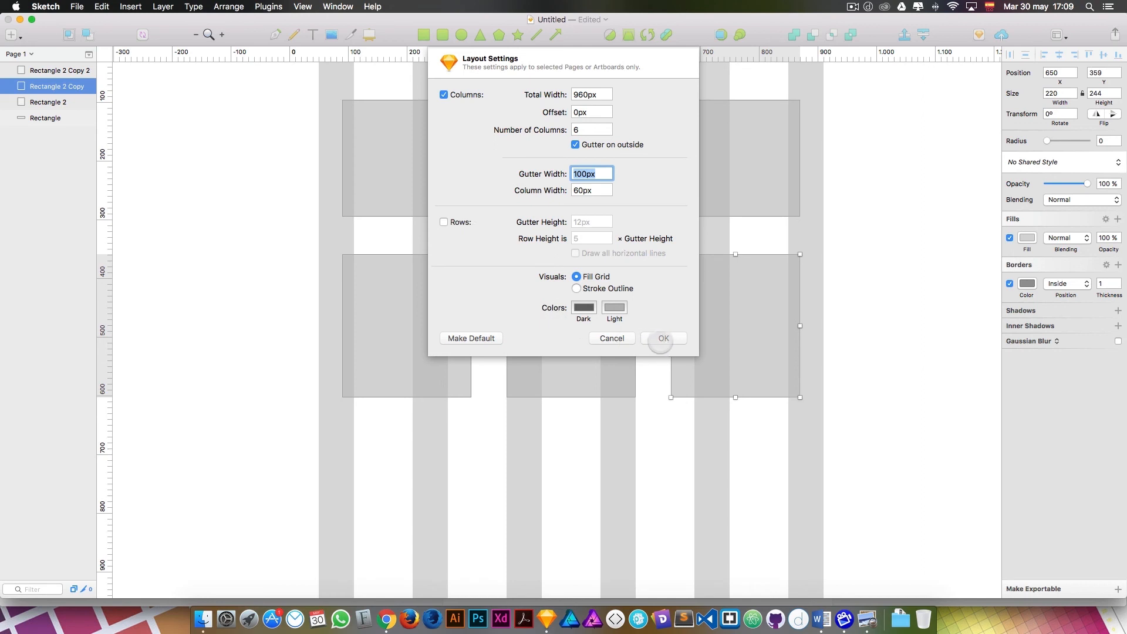
{"action": "left_click", "coordinate": [660, 341]}
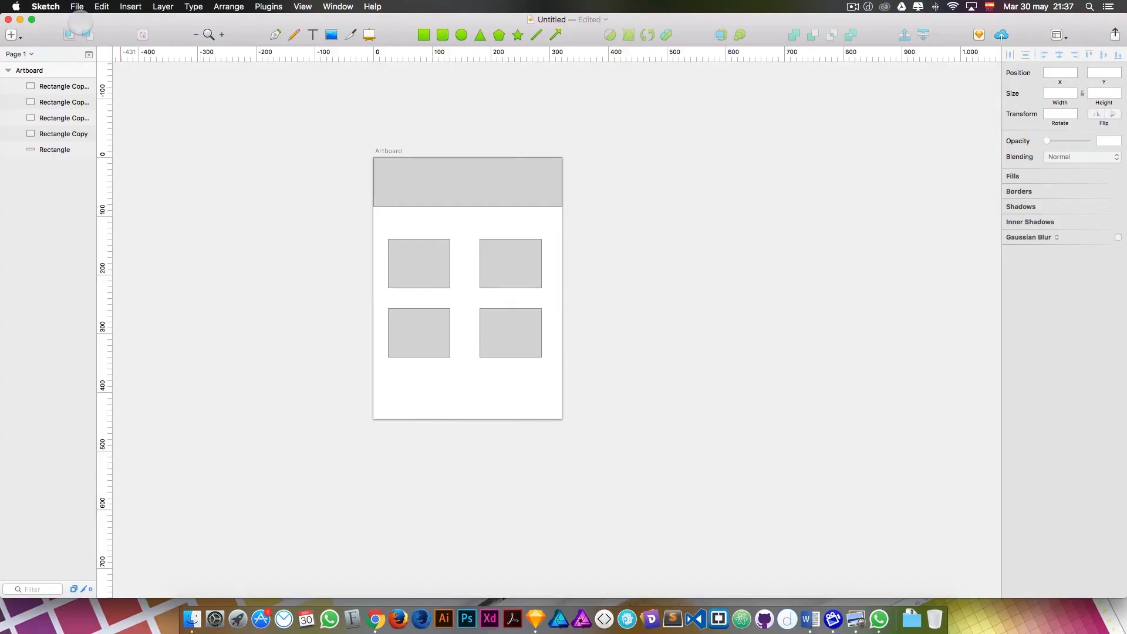
Step: Browse all versions of the document, compare the 21:35 version with the current one, and return without restoring
{"action": "left_click", "coordinate": [77, 8]}
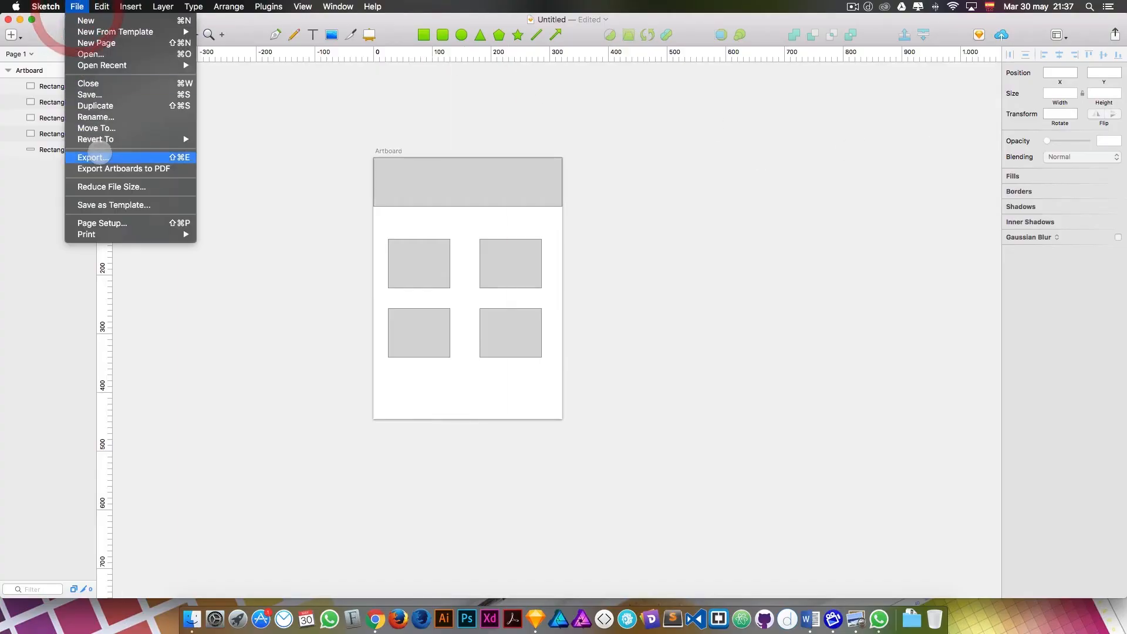
{"action": "mouse_move", "coordinate": [120, 145]}
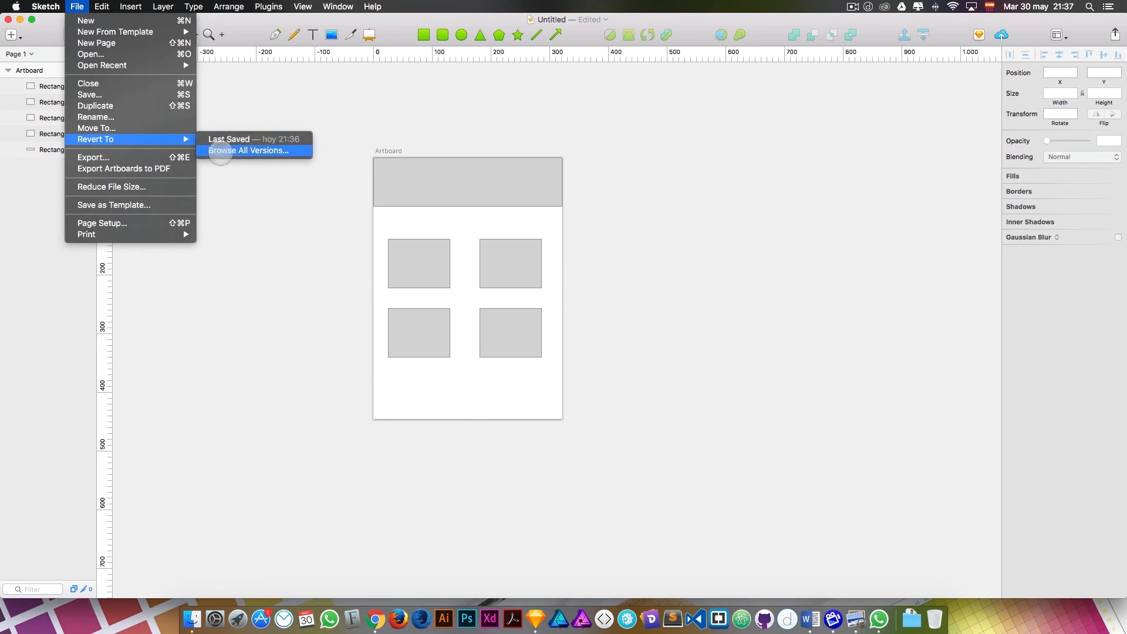
{"action": "left_click", "coordinate": [220, 151]}
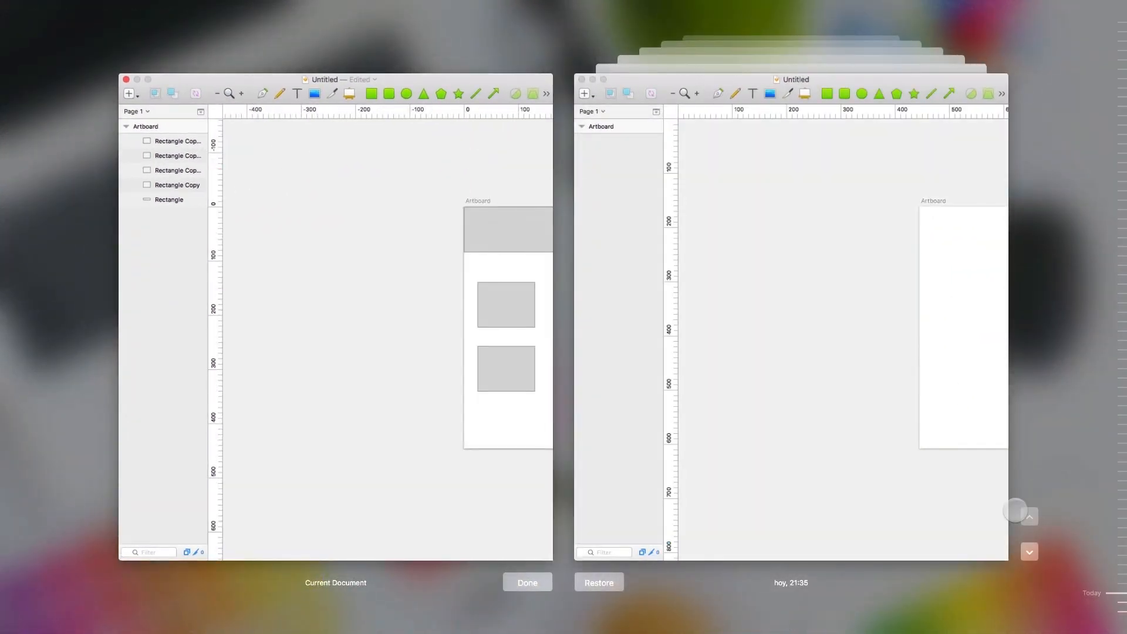
{"action": "left_click", "coordinate": [1031, 553]}
{"action": "left_click", "coordinate": [1028, 551]}
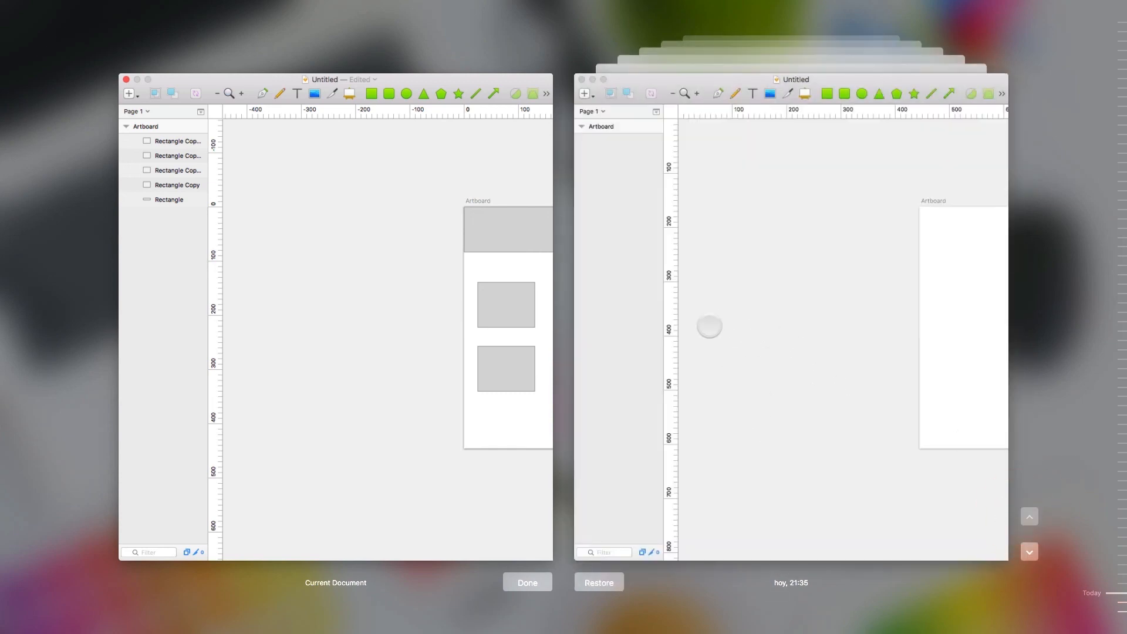
{"action": "left_click", "coordinate": [763, 313]}
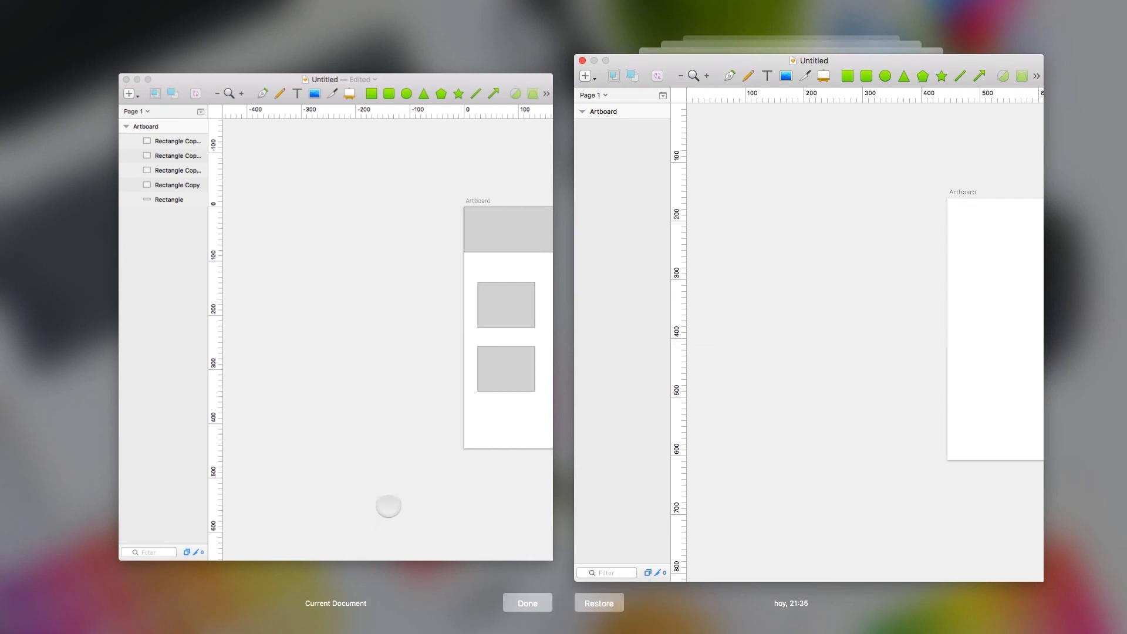
{"action": "left_click", "coordinate": [386, 503]}
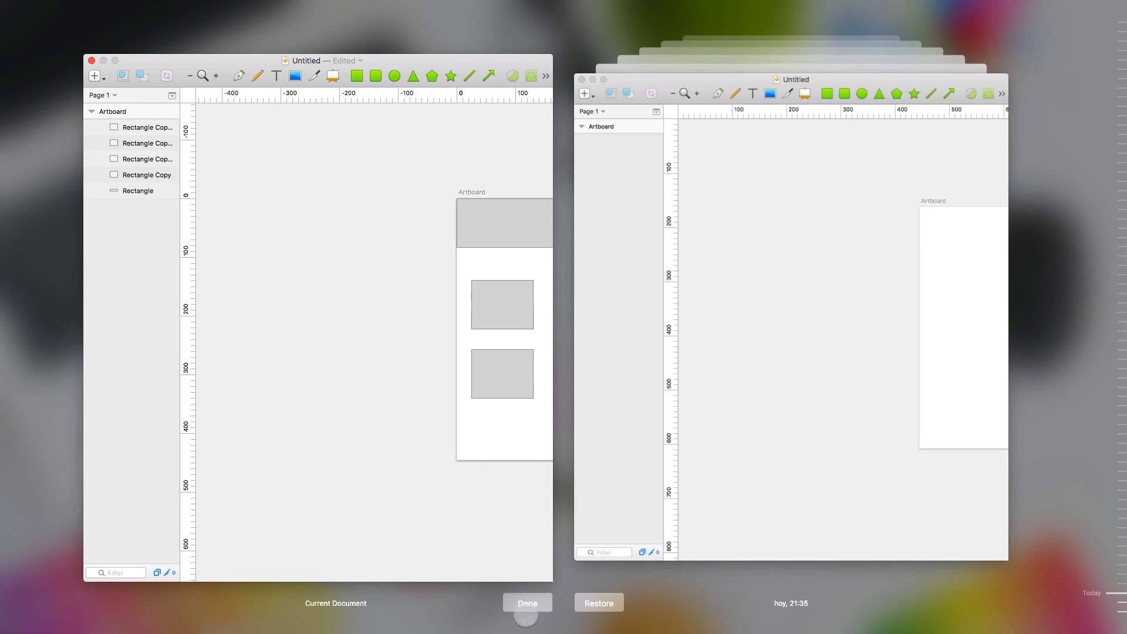
{"action": "left_click", "coordinate": [524, 605]}
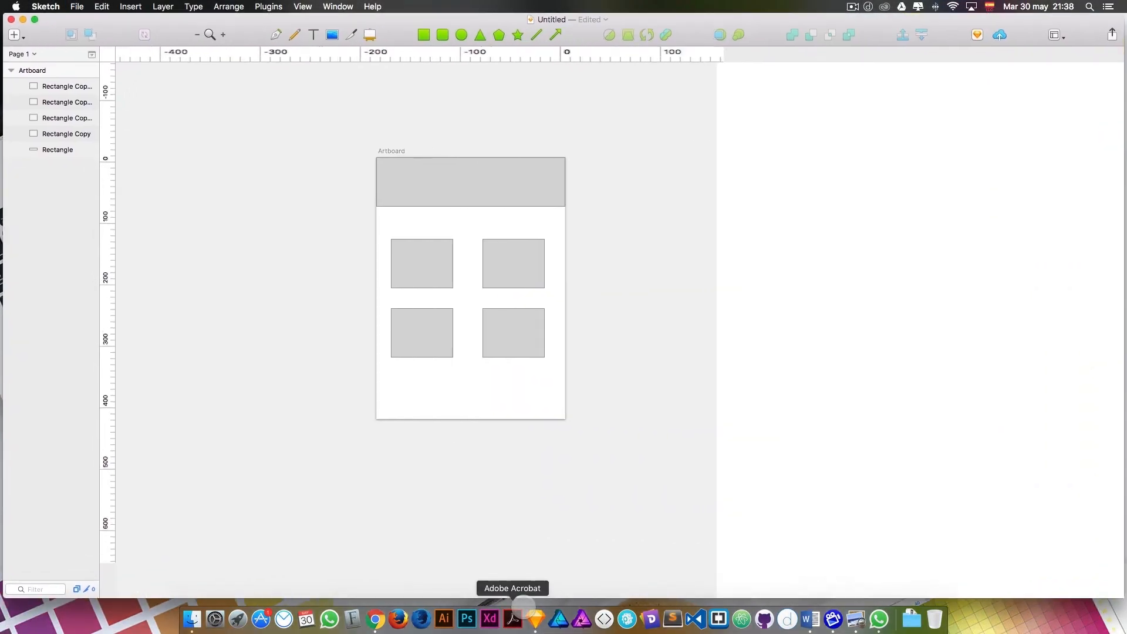